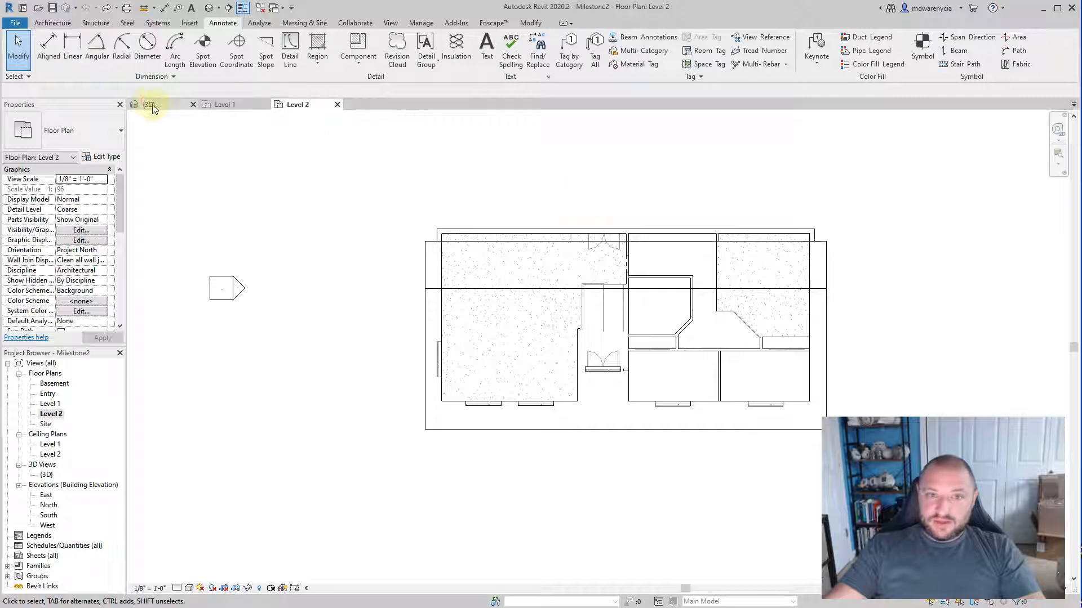
Step: Look at the whole building in the 3D view and return to the Level 2 floor plan
left_click(150, 104)
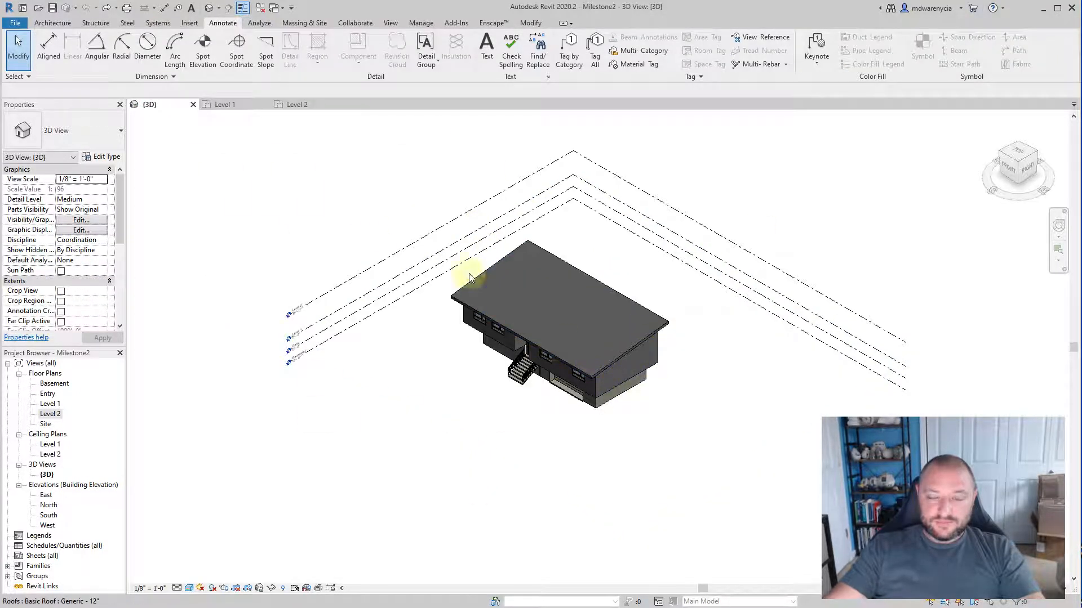
left_click(295, 106)
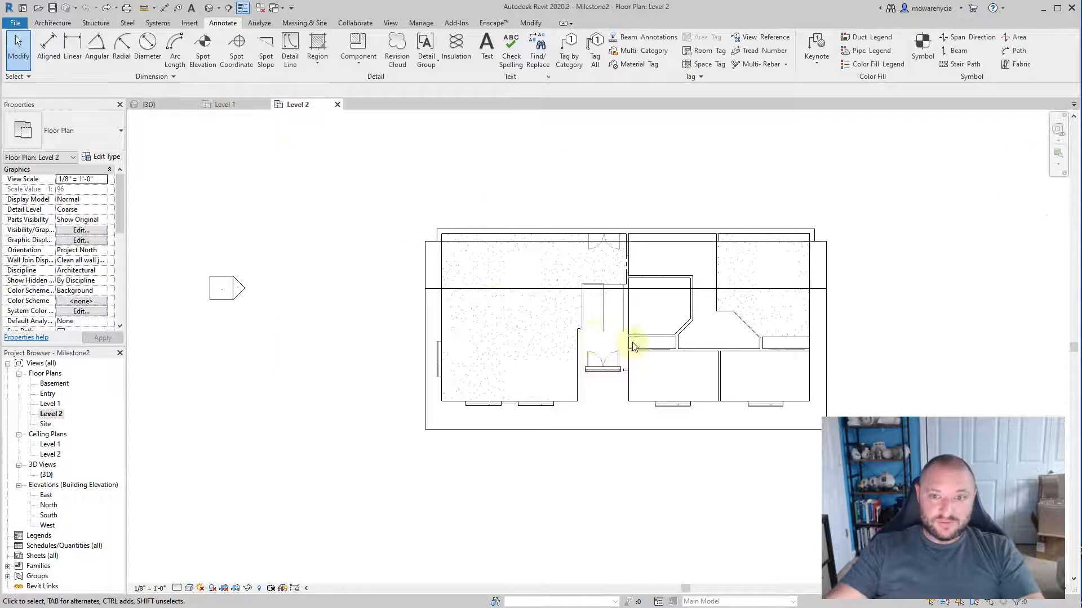
middle_click_drag(321, 375, 152, 368)
middle_click_drag(358, 361, 412, 335)
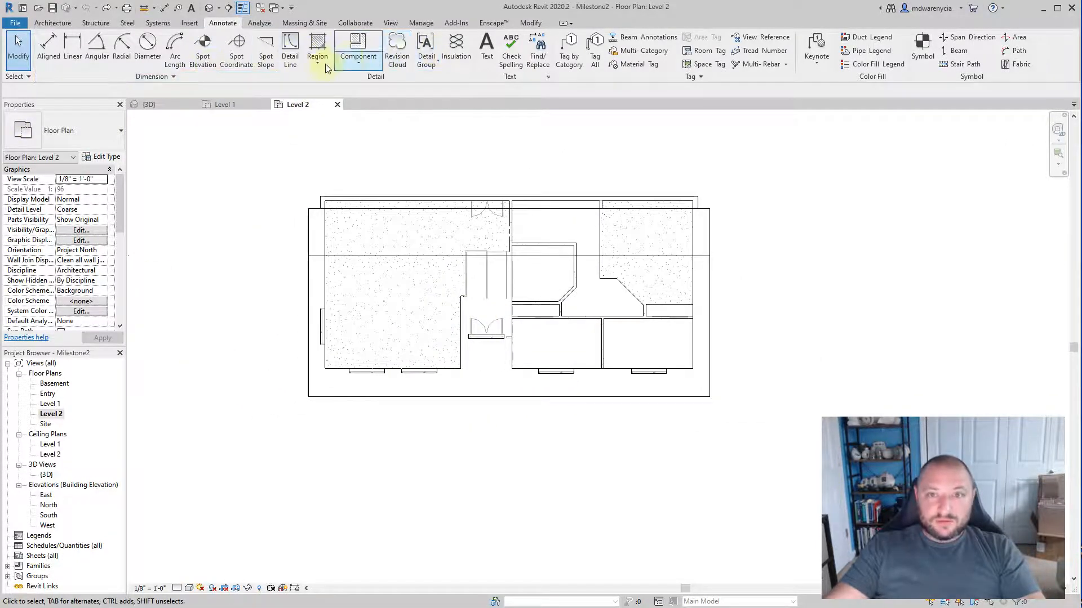
Step: Cut a horizontal building section across the full width of the house on the Level 2 plan and open its section view
left_click(391, 23)
left_click(377, 48)
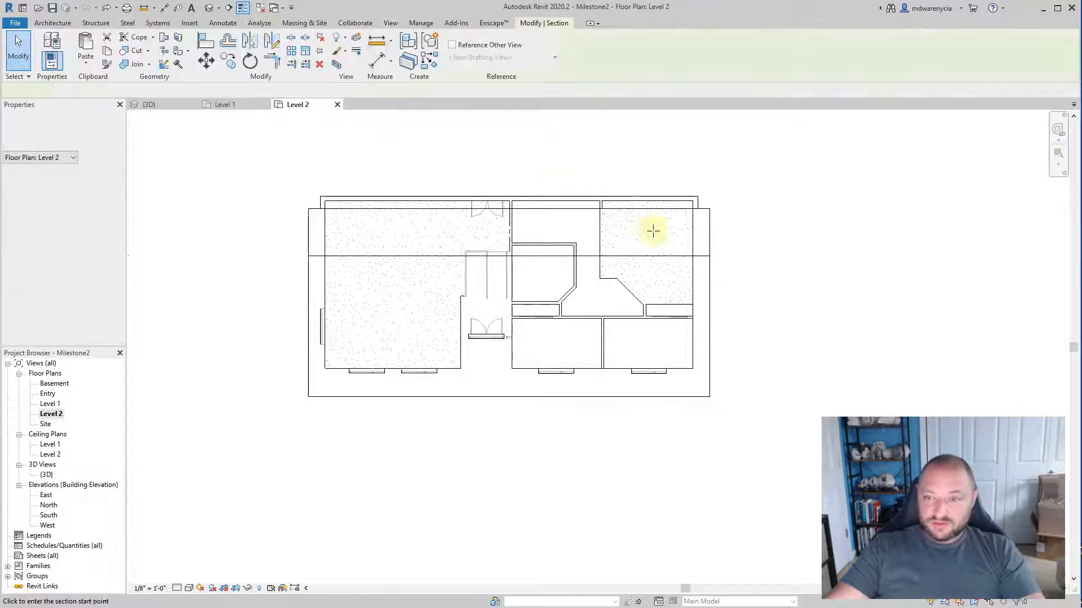
left_click(728, 275)
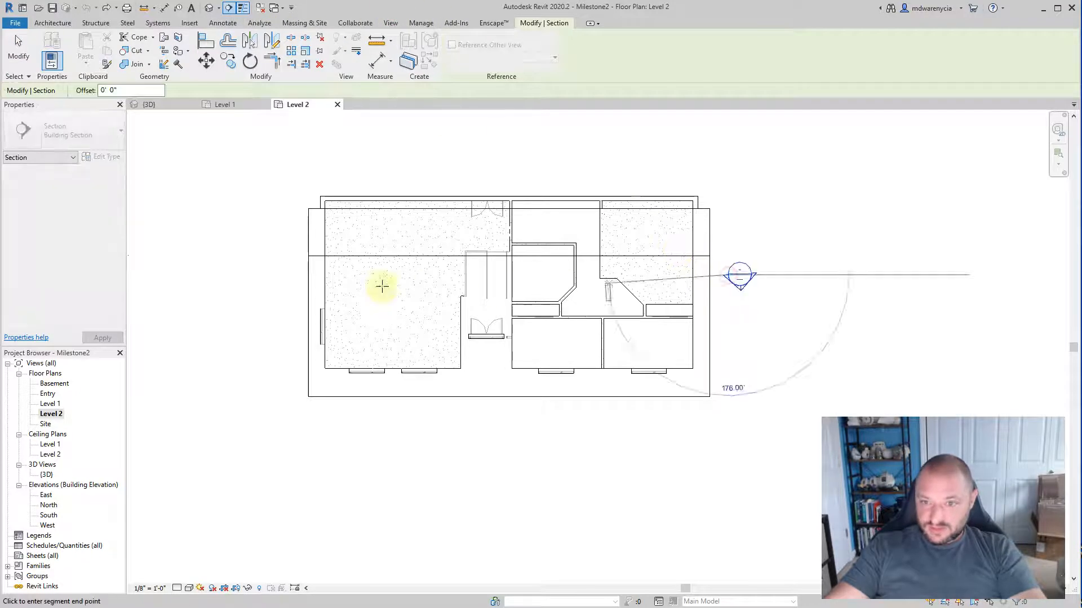
left_click(288, 274)
right_click(742, 282)
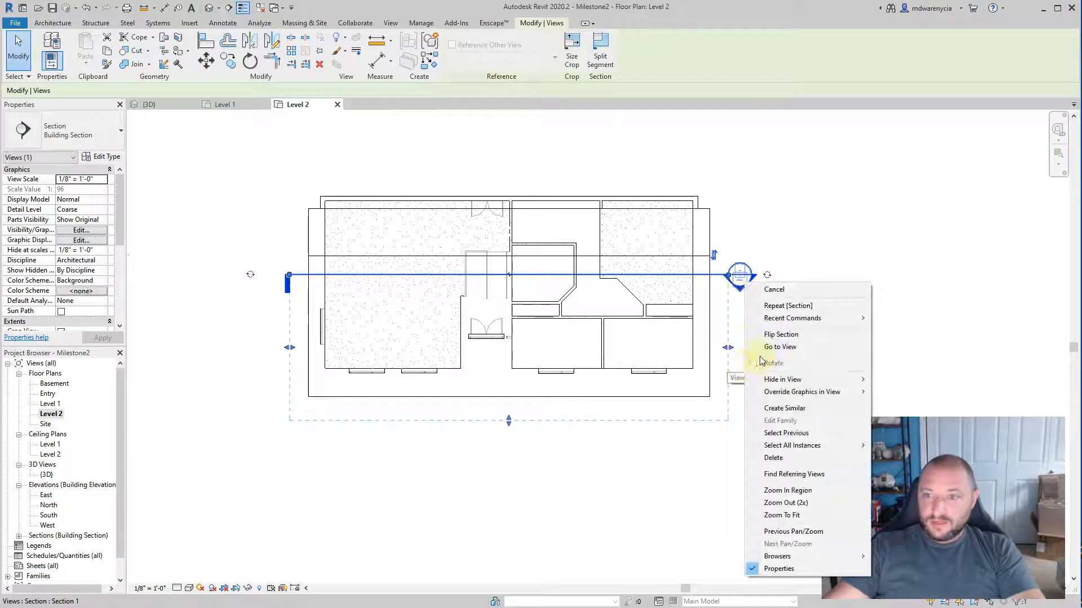
left_click(781, 346)
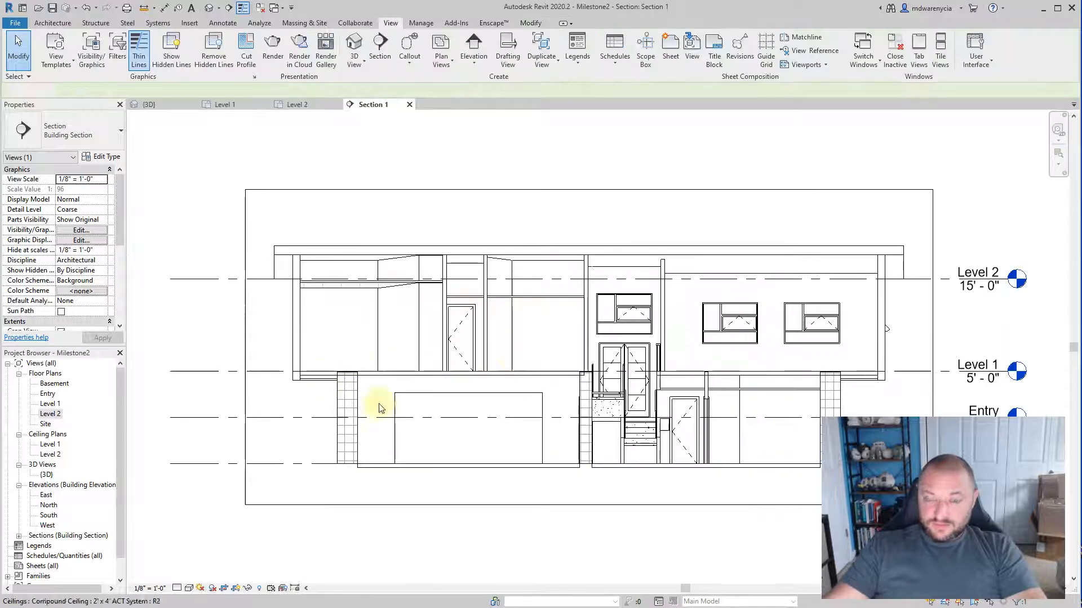
Step: Draw a rectangular callout around the exterior wall below the left roof overhang, from the roof to just below the Level 1 floor
middle_click_drag(845, 338, 217, 235)
middle_click_drag(285, 242, 697, 323)
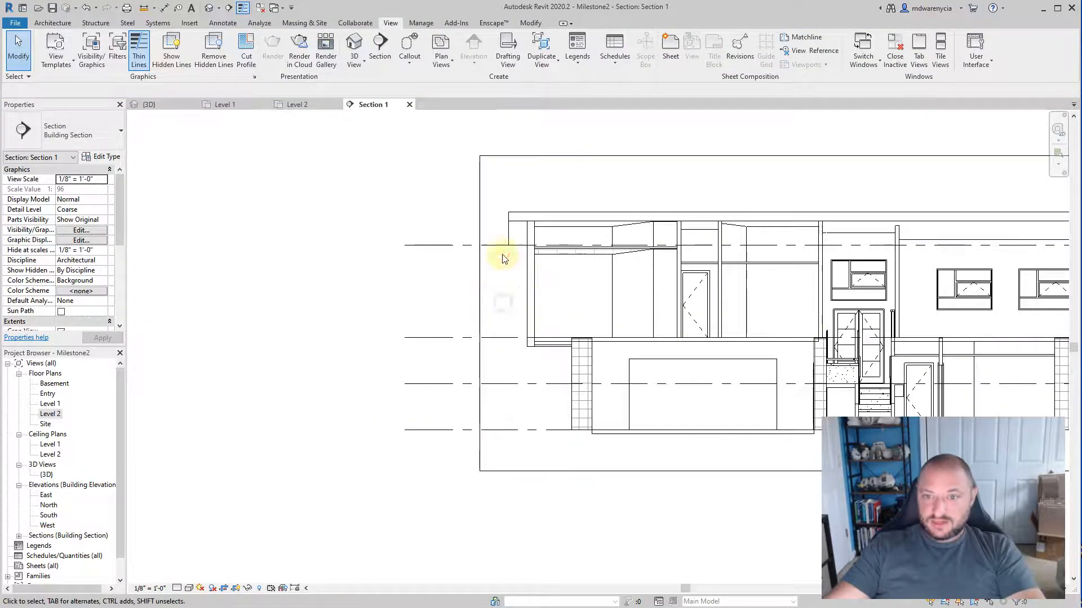
left_click(414, 52)
scroll(430, 193, "up", 5)
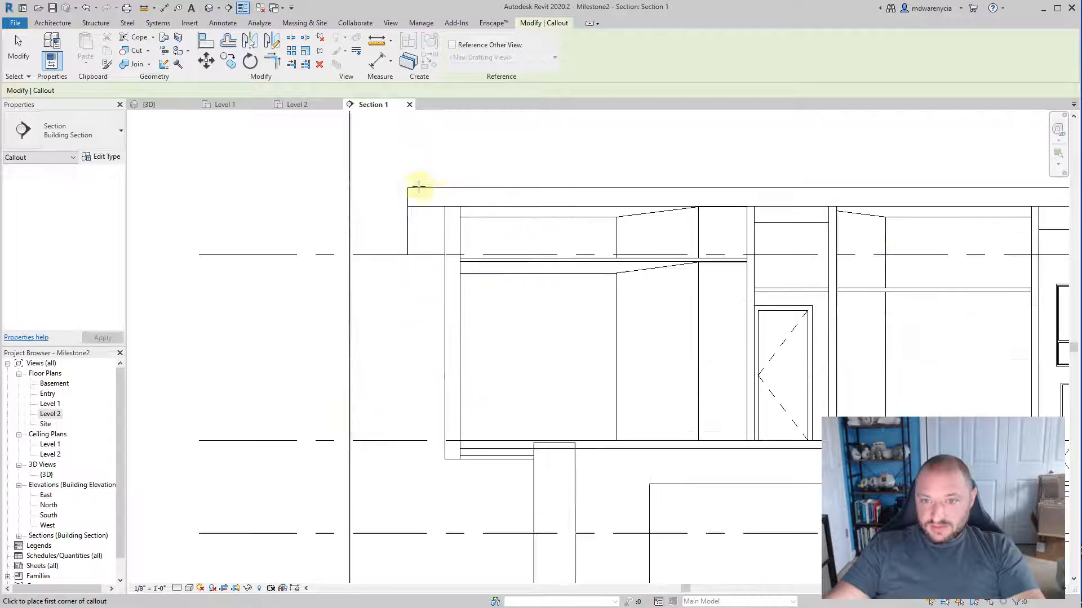
scroll(420, 161, "down", 2)
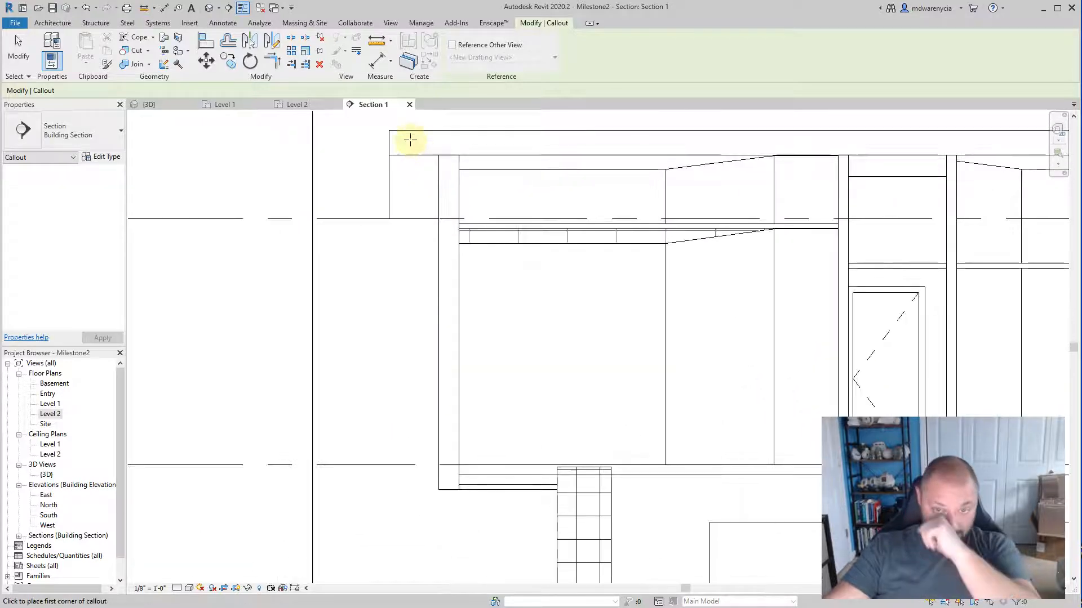
left_click(419, 144)
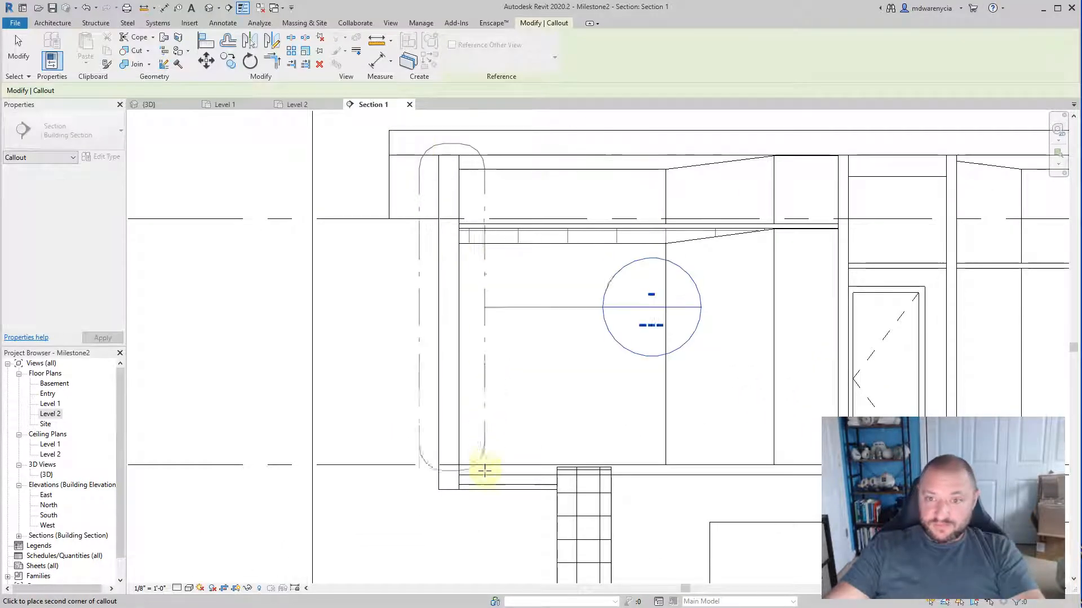
left_click(483, 512)
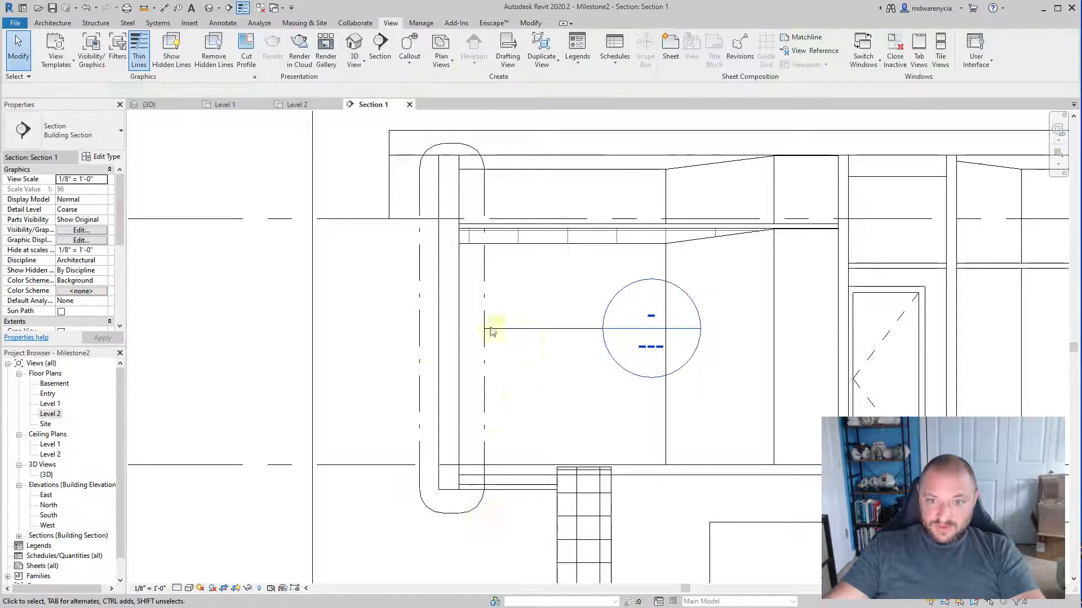
Step: Find the new wall callout among the building sections and open its view
left_click(558, 330)
right_click(563, 332)
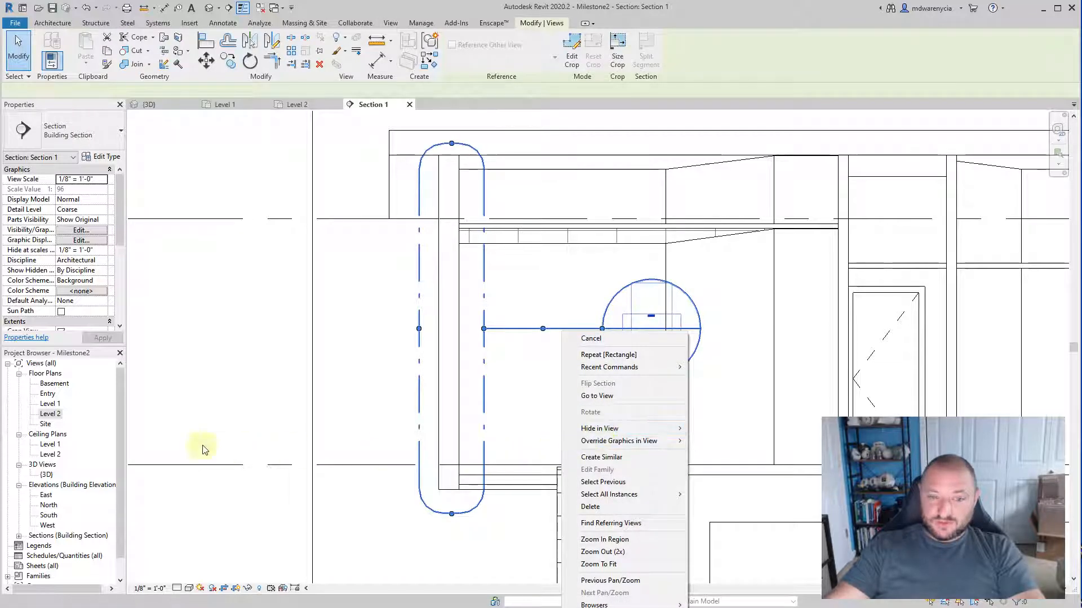
key("Escape")
scroll(47, 541, "down", 2)
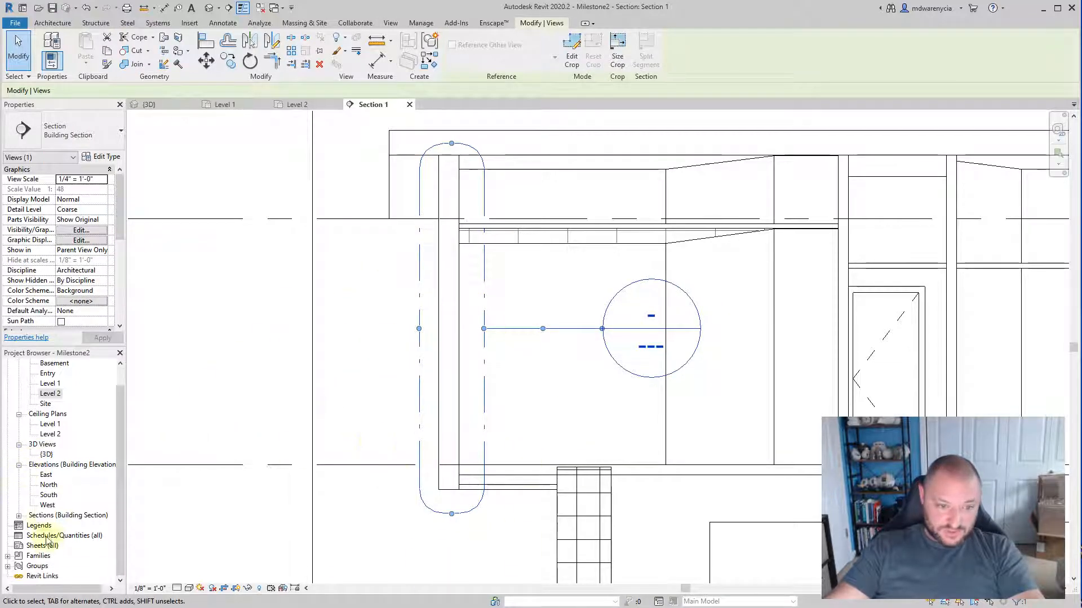
left_click(19, 521)
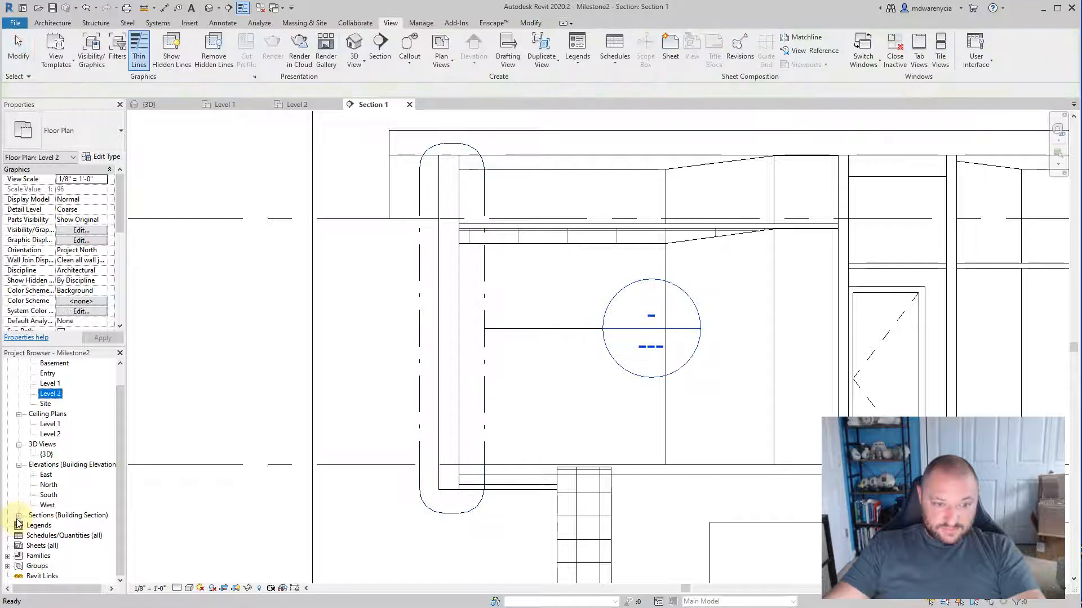
left_click(18, 516)
left_click(85, 535)
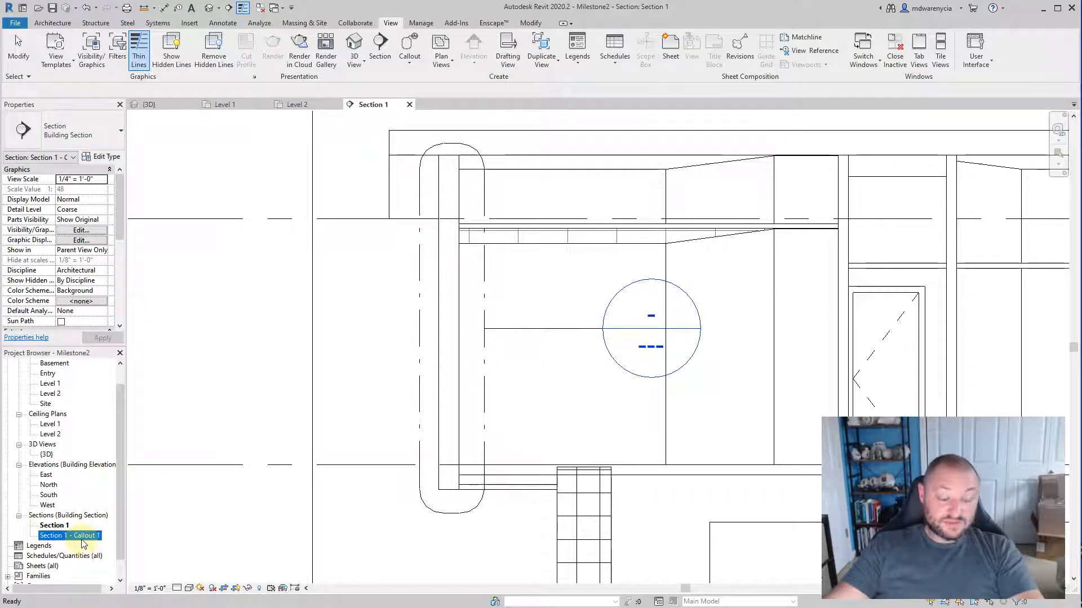
left_click(421, 353)
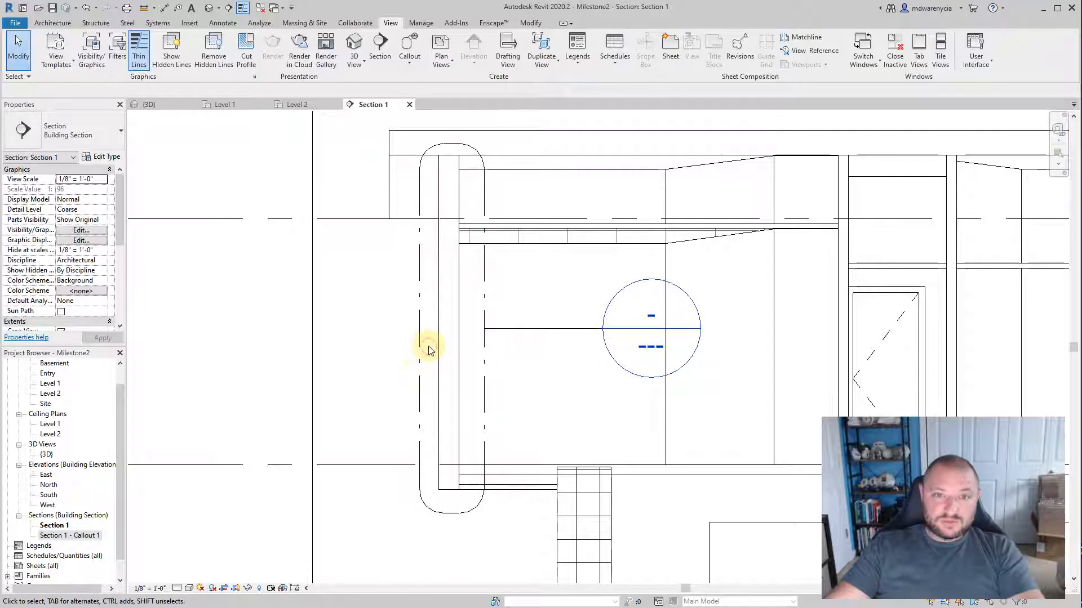
right_click(503, 330)
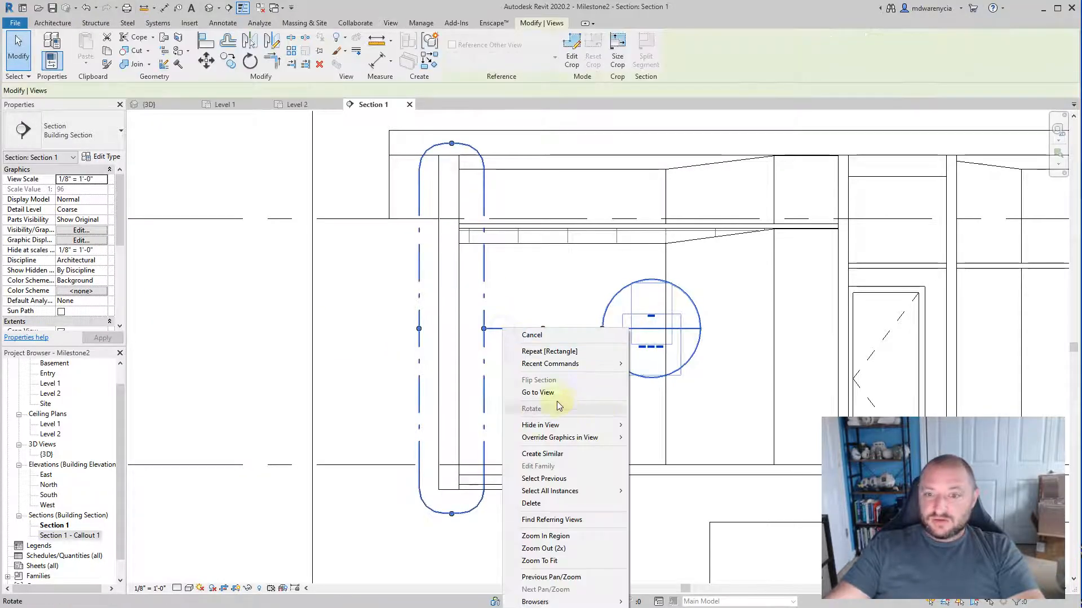
left_click(537, 393)
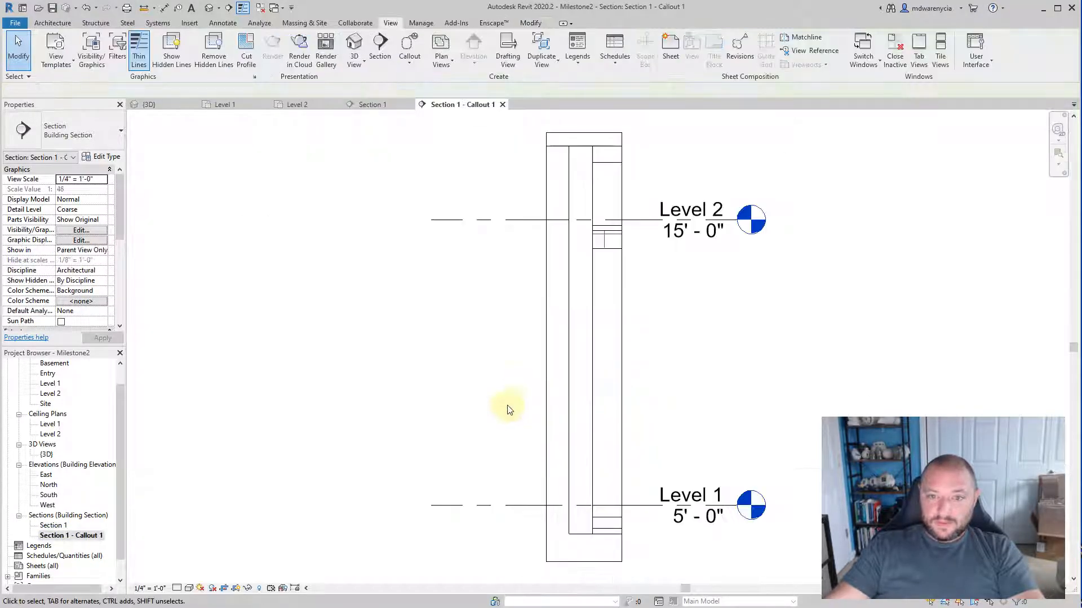
Step: Extend the callout's crop region well beyond the exterior face of the wall to leave empty space beside it
left_click(546, 358)
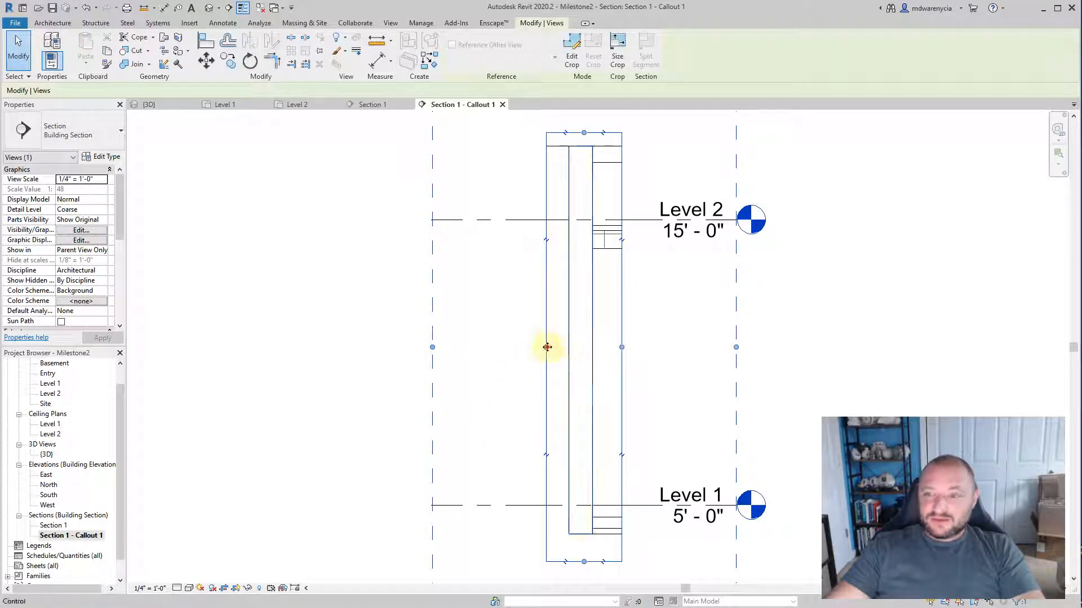
left_click_drag(545, 345, 150, 359)
middle_click_drag(343, 408, 544, 450)
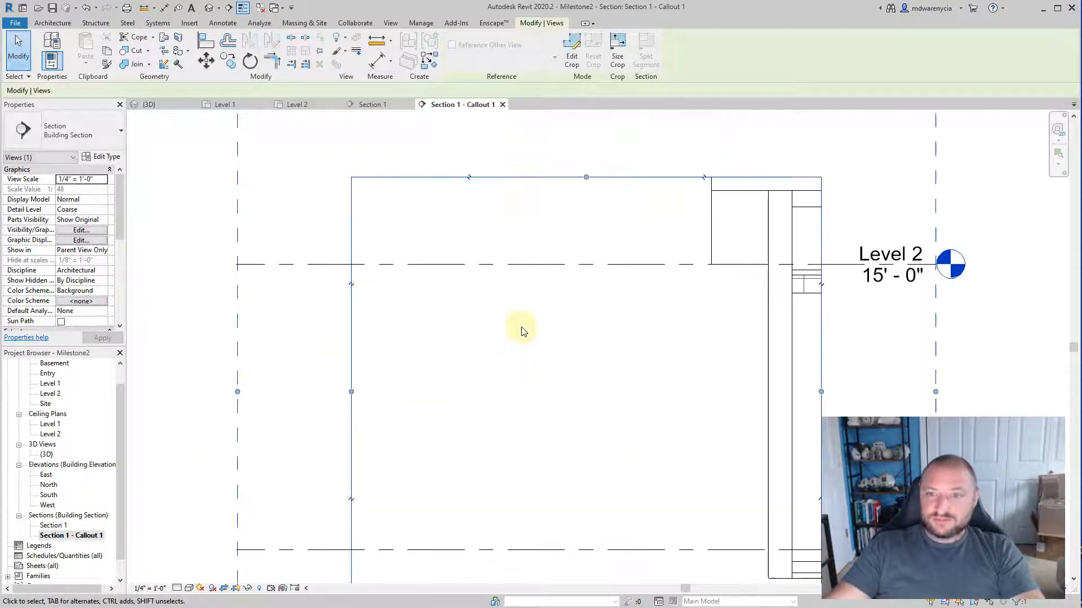
Step: Hide the Level 1 and Level 2 lines in the callout view and set its detail level to Fine
middle_click_drag(522, 327, 413, 269)
left_click(491, 208)
left_click(483, 492, "ctrl")
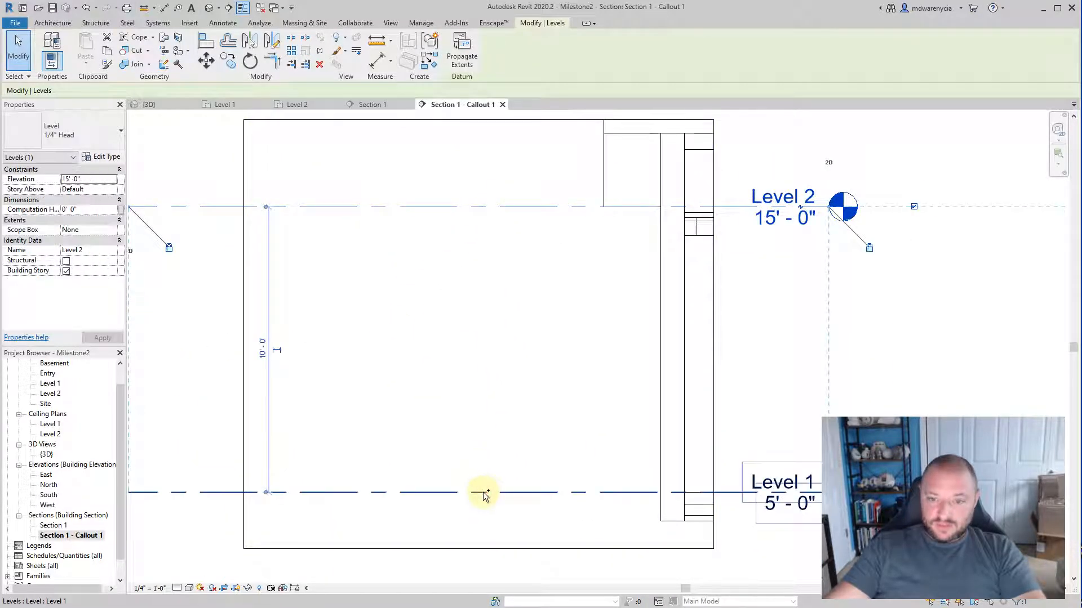
right_click(484, 492)
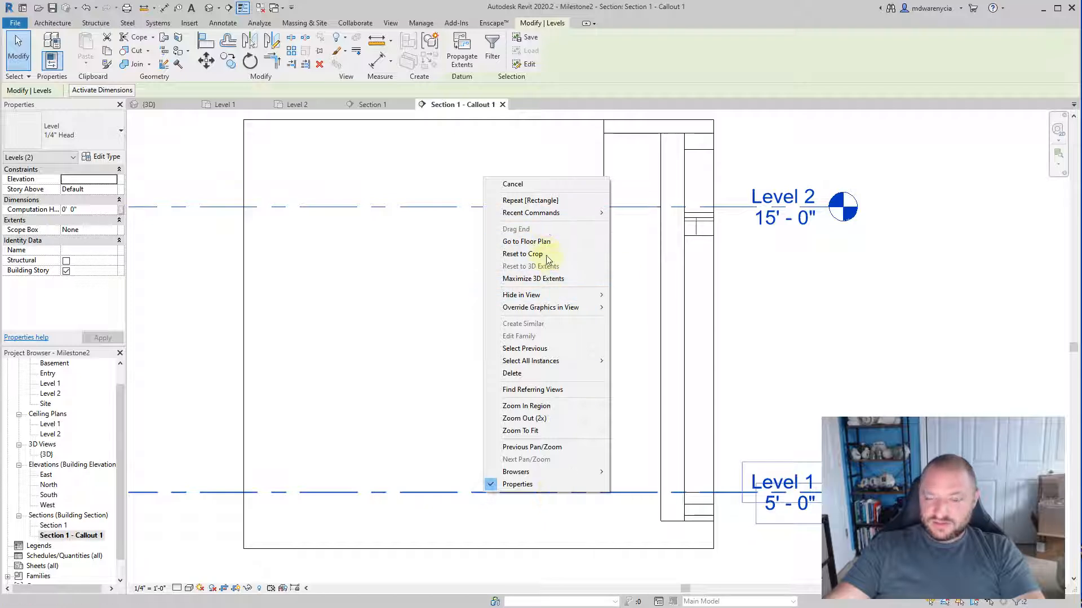
mouse_move(544, 295)
left_click(645, 299)
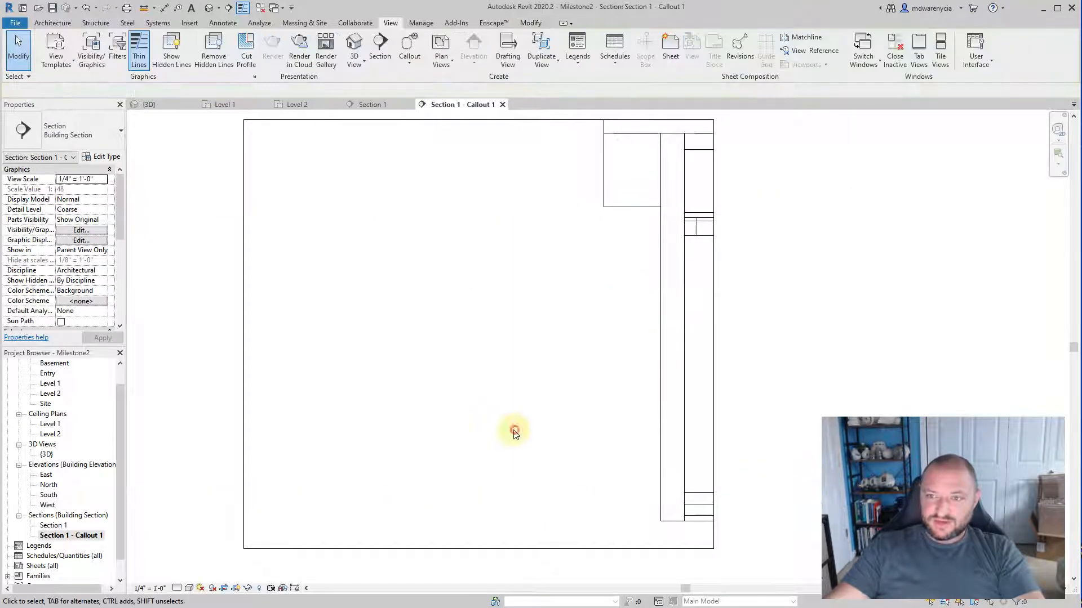
left_click(189, 589)
left_click(189, 578)
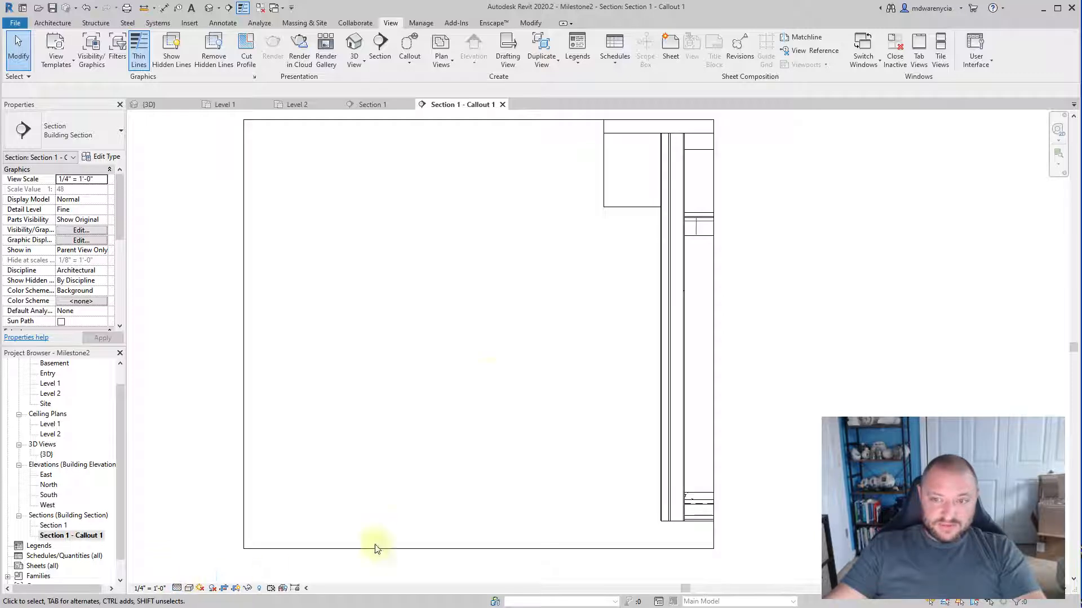
Step: Select the exterior siding wall in the callout view and open its type properties
middle_click_drag(476, 370, 218, 391)
mouse_move(435, 280)
middle_mouse_down()
mouse_move(712, 336)
mouse_move(637, 188)
middle_mouse_up()
scroll(631, 210, "up", 6)
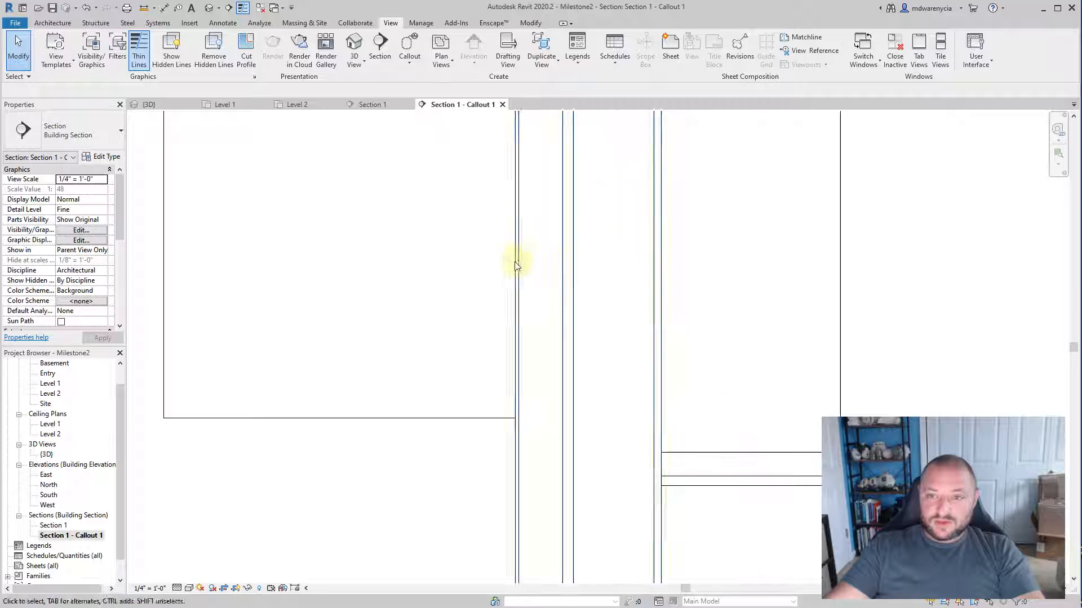
left_click(562, 340)
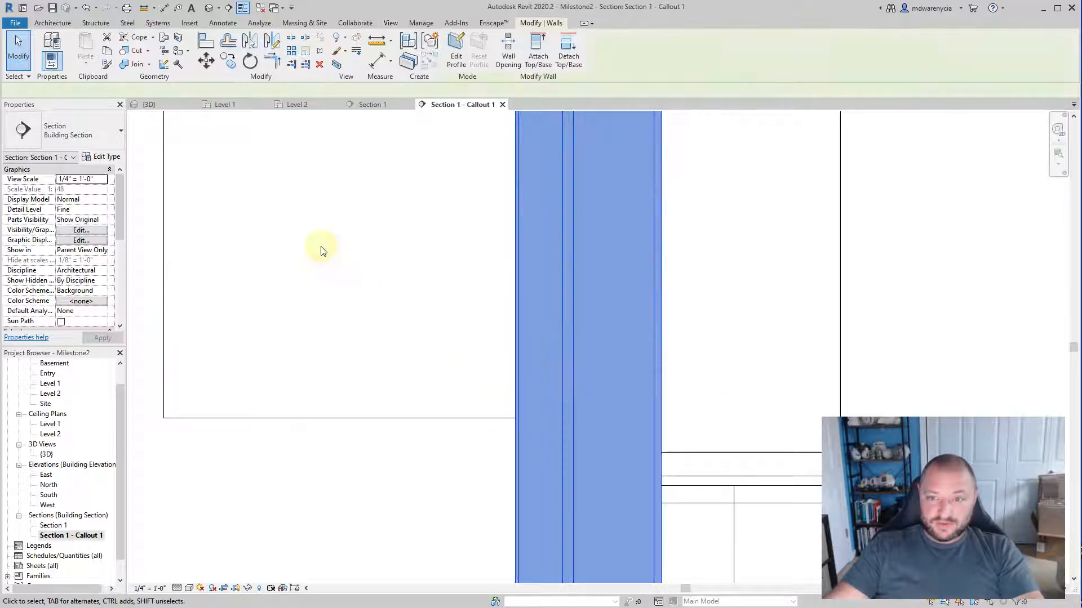
left_click(98, 160)
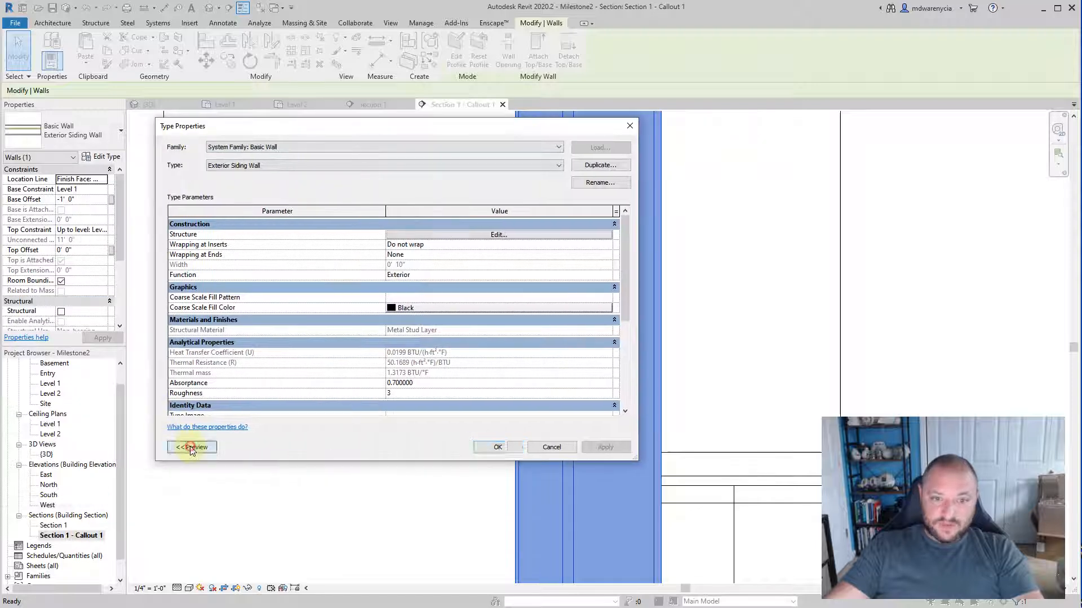
Step: Show the wall type's preview, switch it to the section view, and enlarge it until the individual layers are distinguishable
left_click(191, 443)
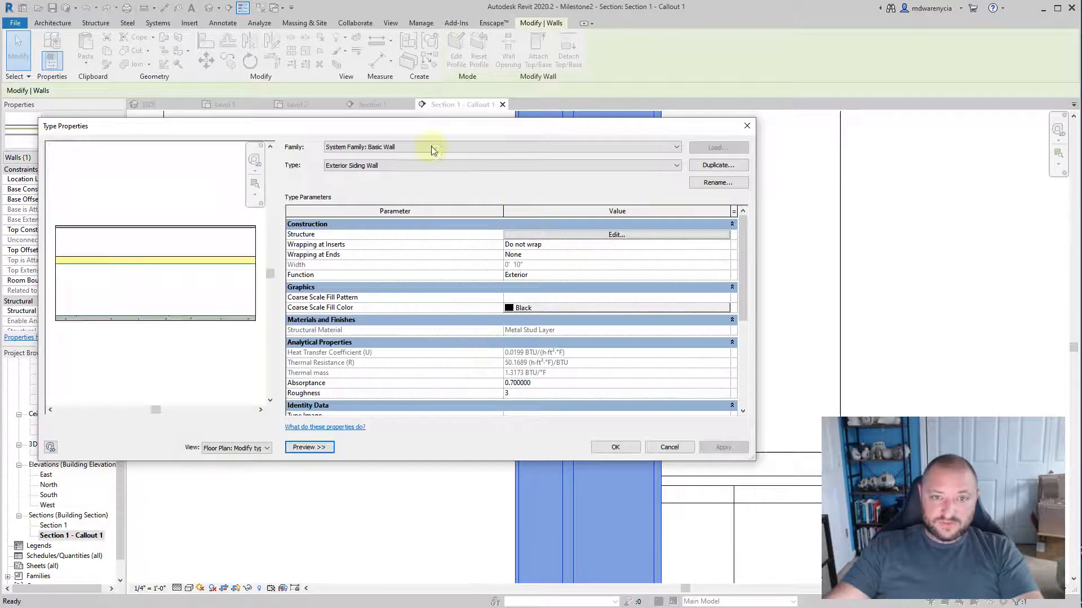
left_click(220, 448)
left_click(246, 457)
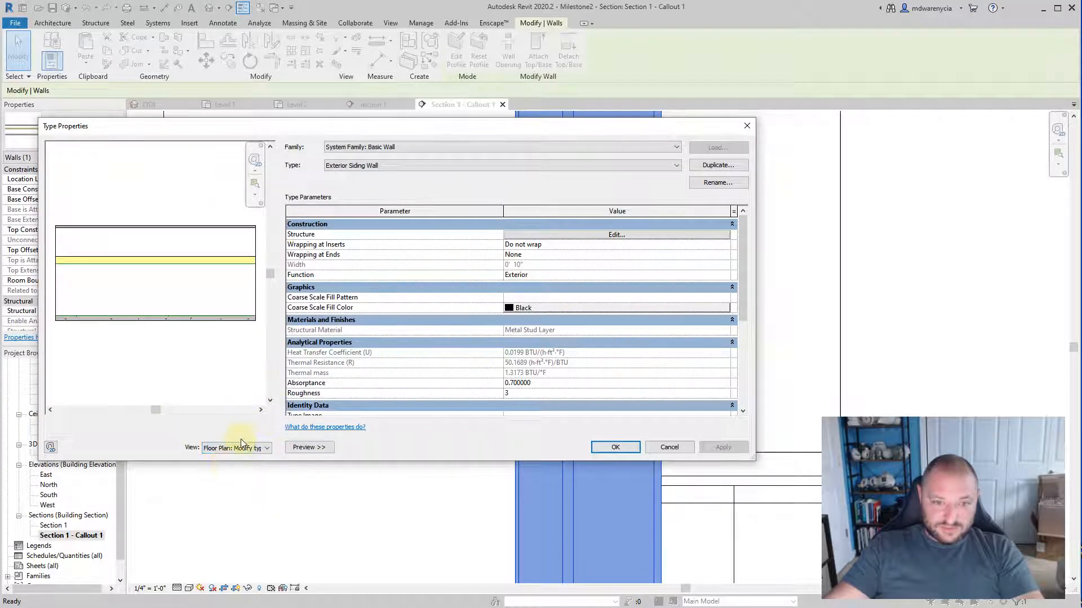
left_click(241, 448)
left_click(235, 468)
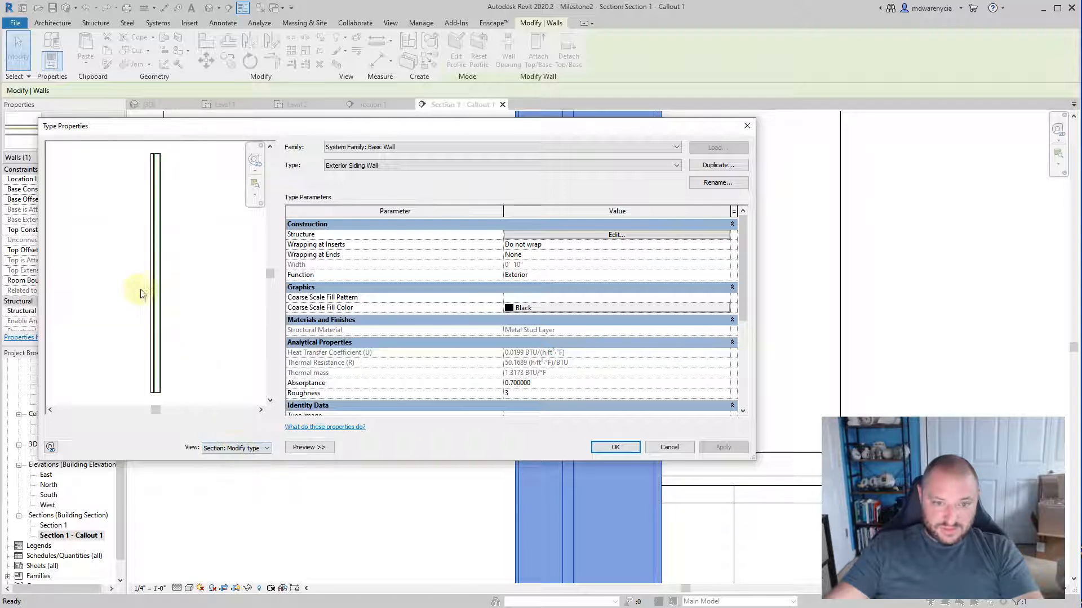
scroll(141, 290, "up", 5)
scroll(131, 321, "down", 1)
mouse_move(131, 321)
middle_mouse_down()
mouse_move(265, 329)
mouse_move(110, 314)
mouse_move(129, 306)
middle_mouse_up()
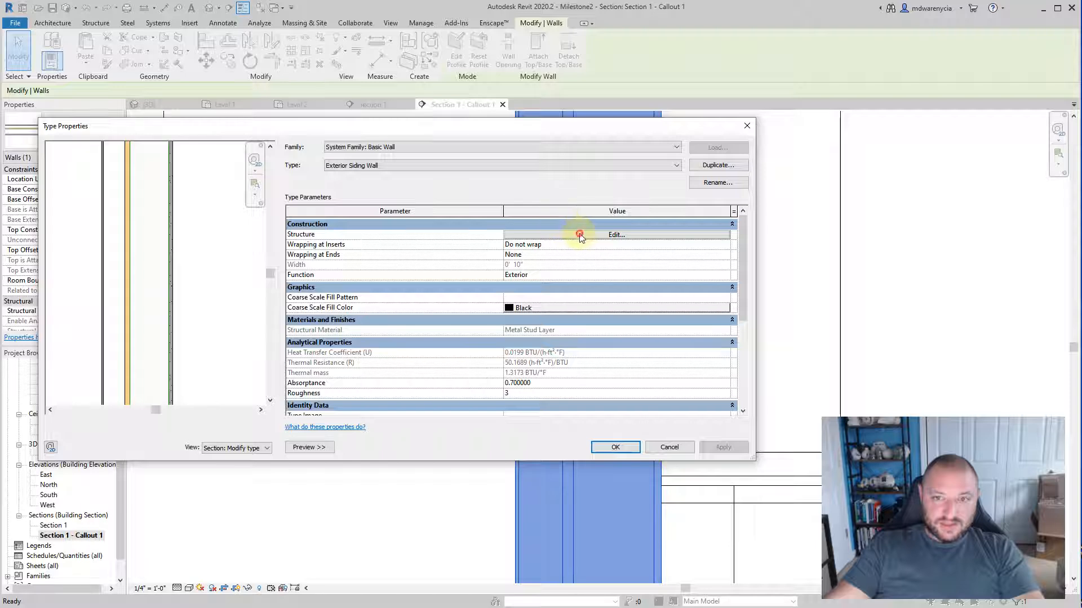
Step: Open the structure of the Exterior Siding Wall type and review its layers from the exterior to the interior side
left_click(580, 235)
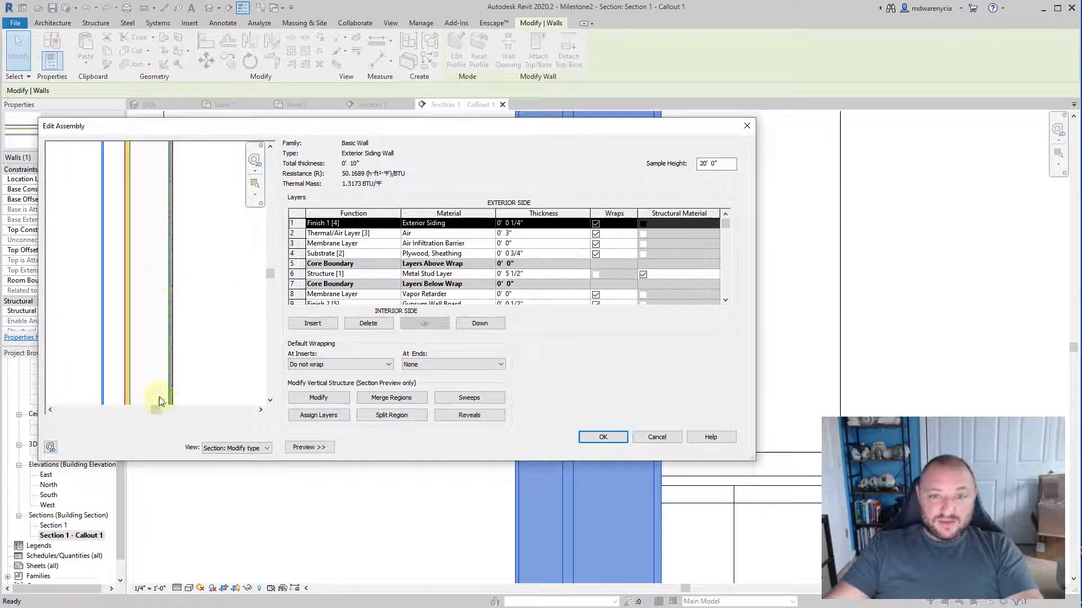
scroll(369, 279, "down", 1)
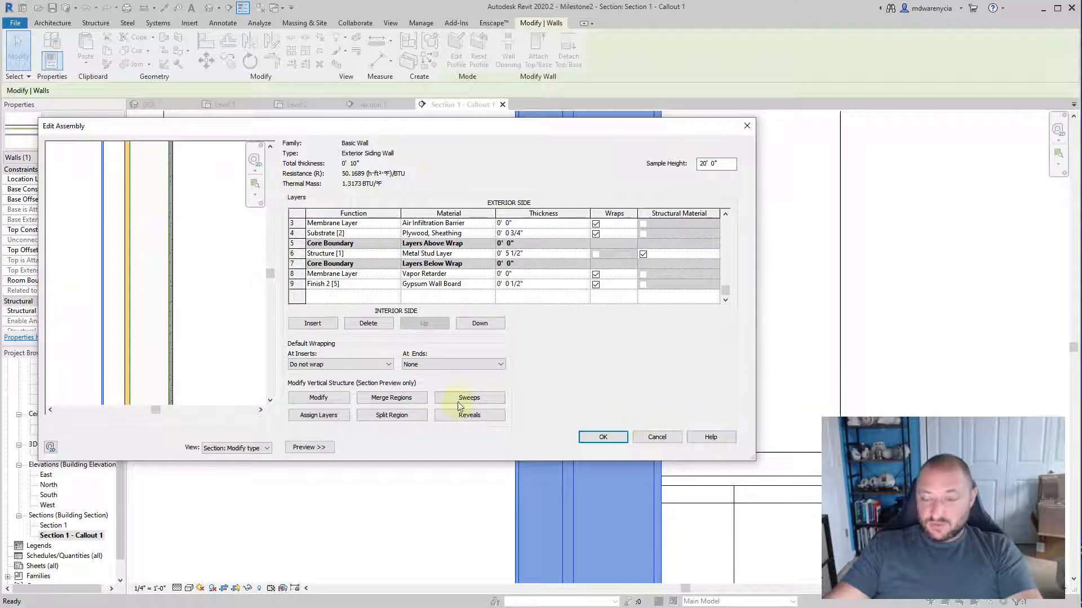
scroll(408, 281, "up", 1)
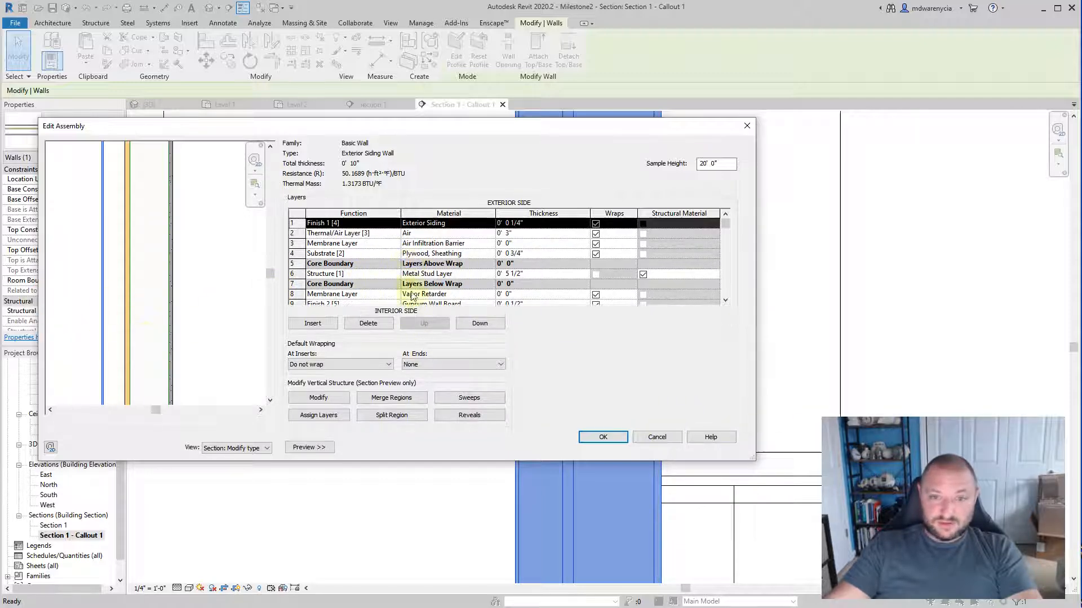
Step: Close the wall's structure and type properties without changing anything and return to the callout view
key("Escape")
key("Escape")
scroll(507, 352, "down", 3)
middle_click_drag(396, 464, 563, 384)
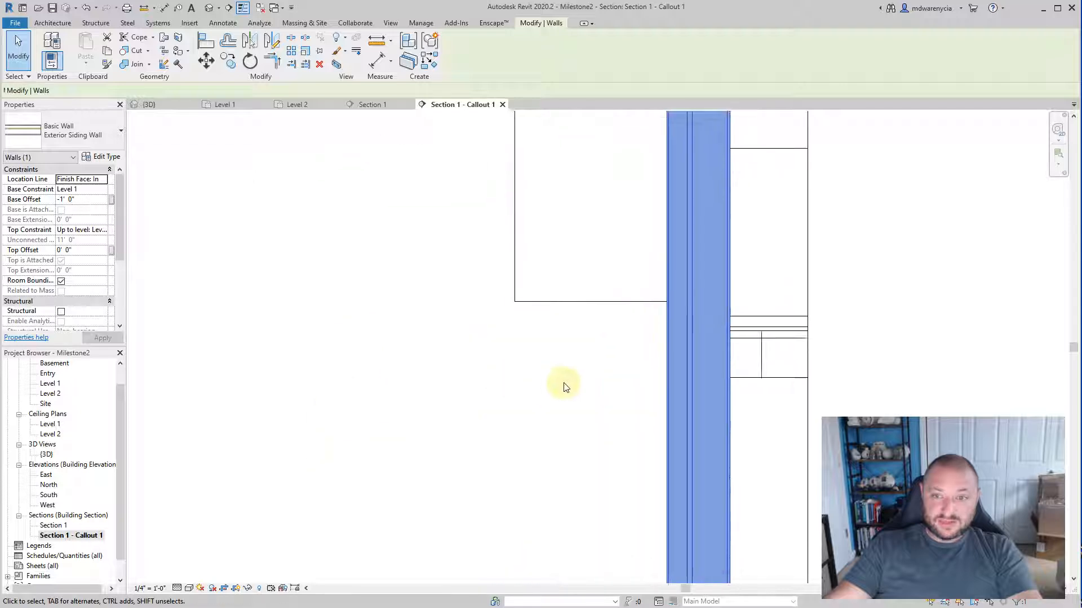
Step: Hide the Generic - 12" roof element in the callout view
scroll(564, 385, "down", 1)
left_click(574, 319)
right_click(576, 313)
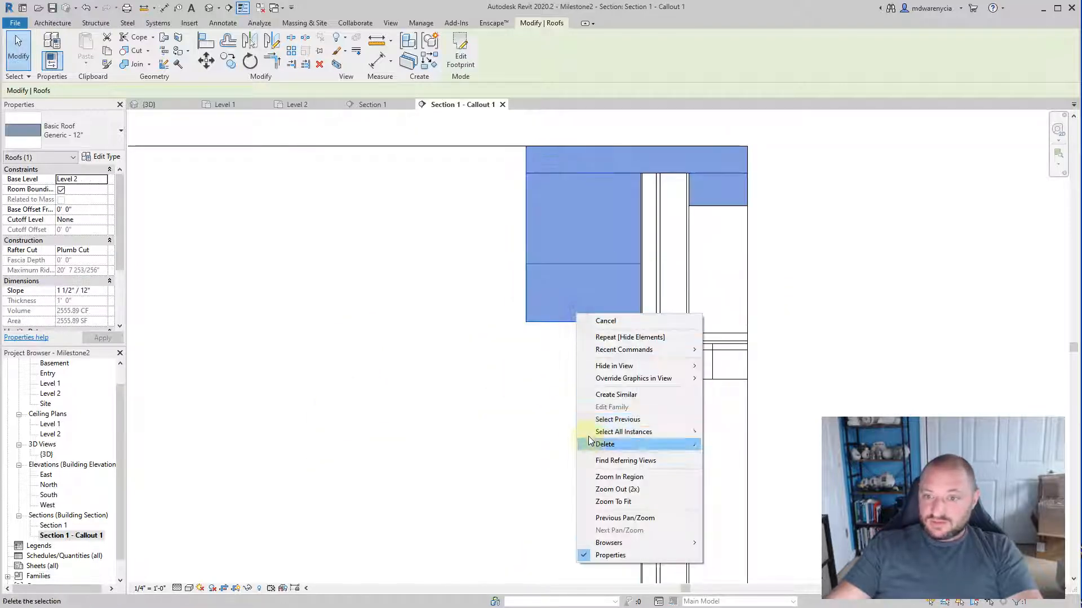
left_click(496, 412)
left_click(462, 439)
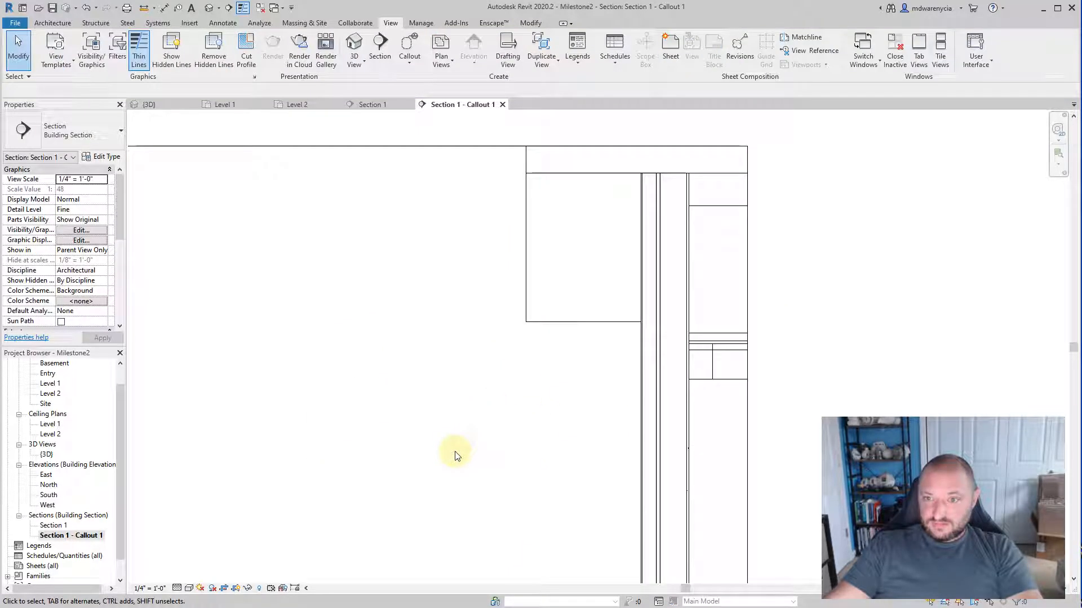
left_click(561, 319)
right_click(561, 321)
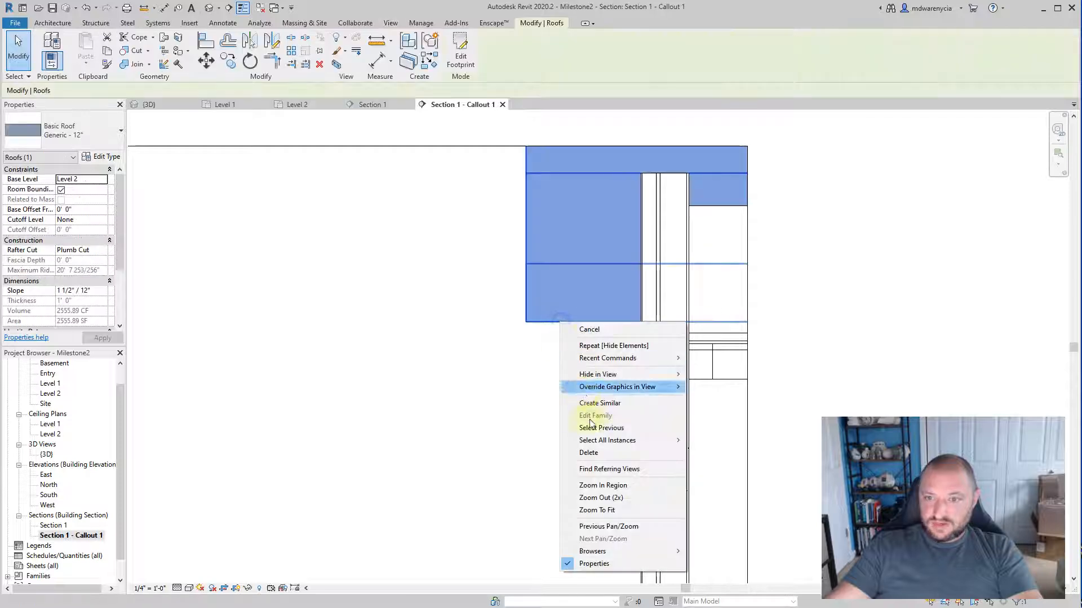
mouse_move(598, 375)
left_click(715, 375)
Step: Lower the upper edge of the callout's crop region so that it cuts just below the top of the exterior wall
middle_click_drag(455, 421, 460, 391)
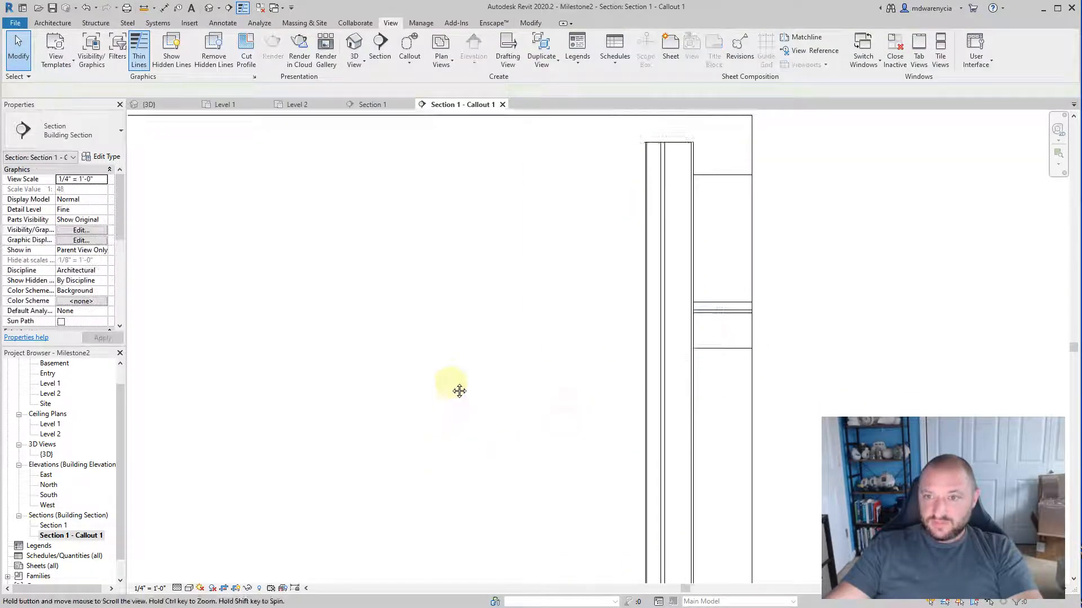
scroll(464, 316, "down", 2)
left_click(341, 180)
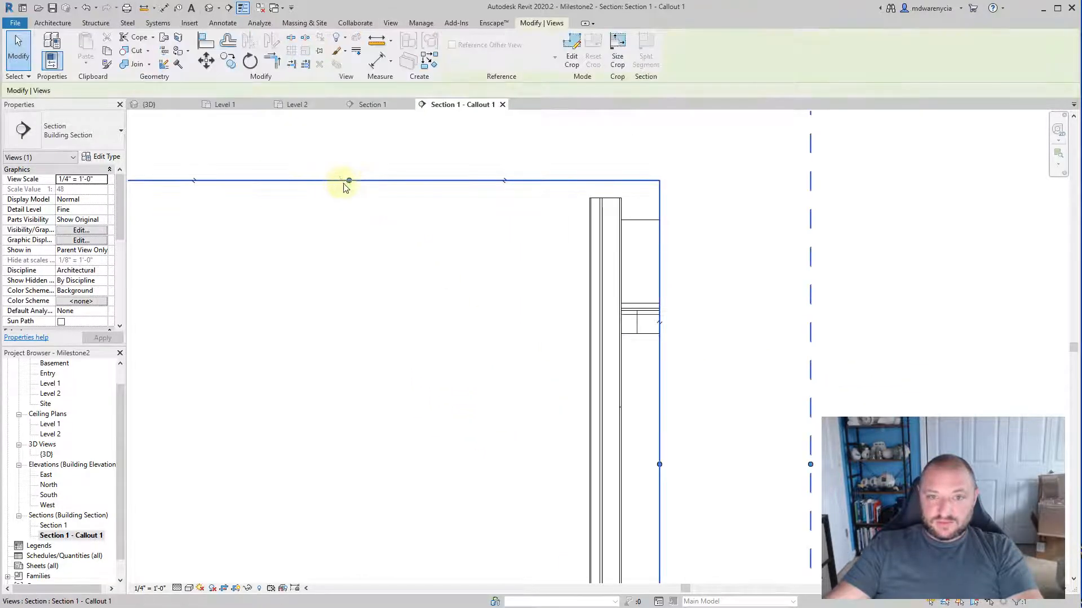
left_click_drag(348, 181, 349, 205)
left_click(416, 285)
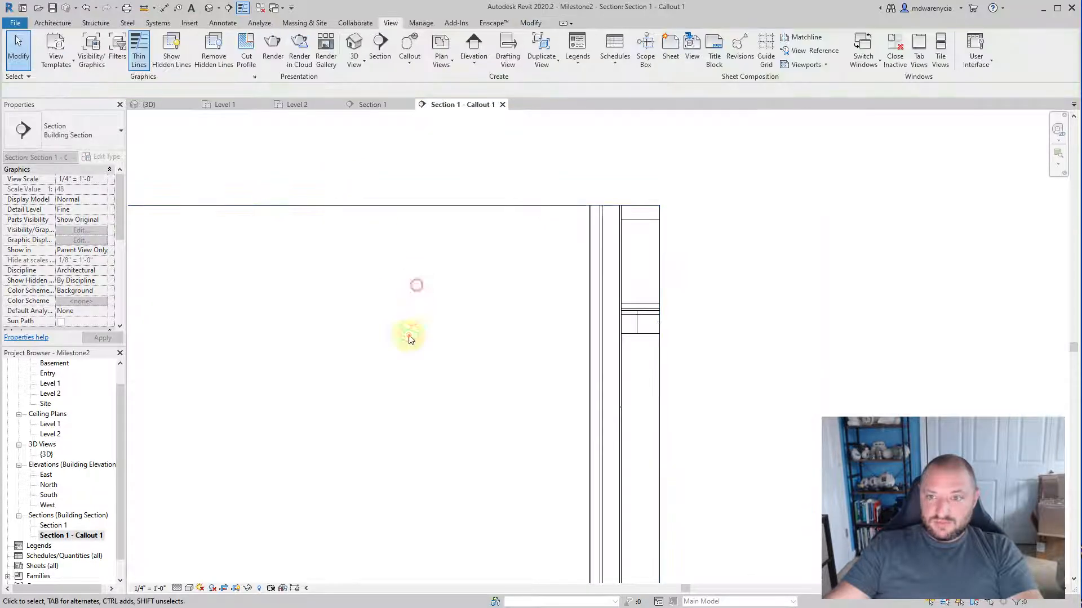
scroll(440, 349, "down", 2)
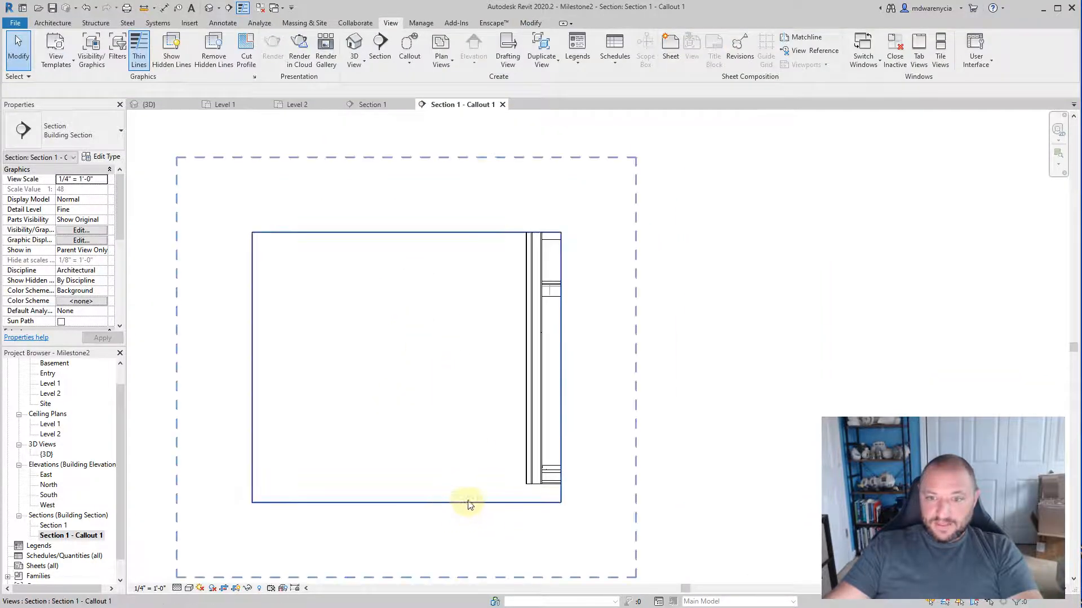
Step: Start the Insulation tool for the callout view and set the insulation width to 5.5
left_click(223, 24)
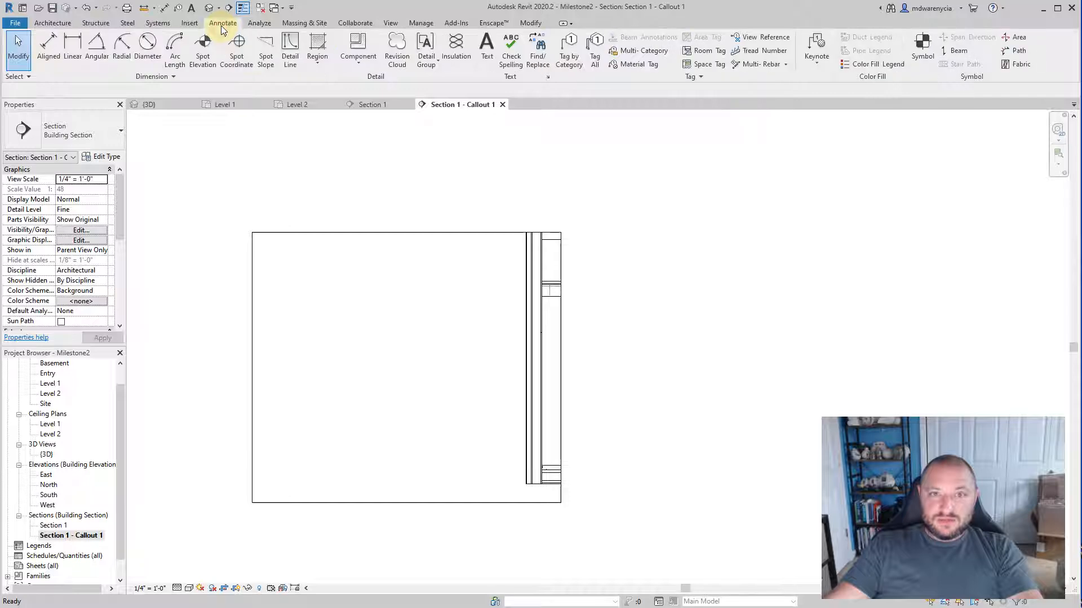
left_click(455, 49)
scroll(554, 253, "up", 3)
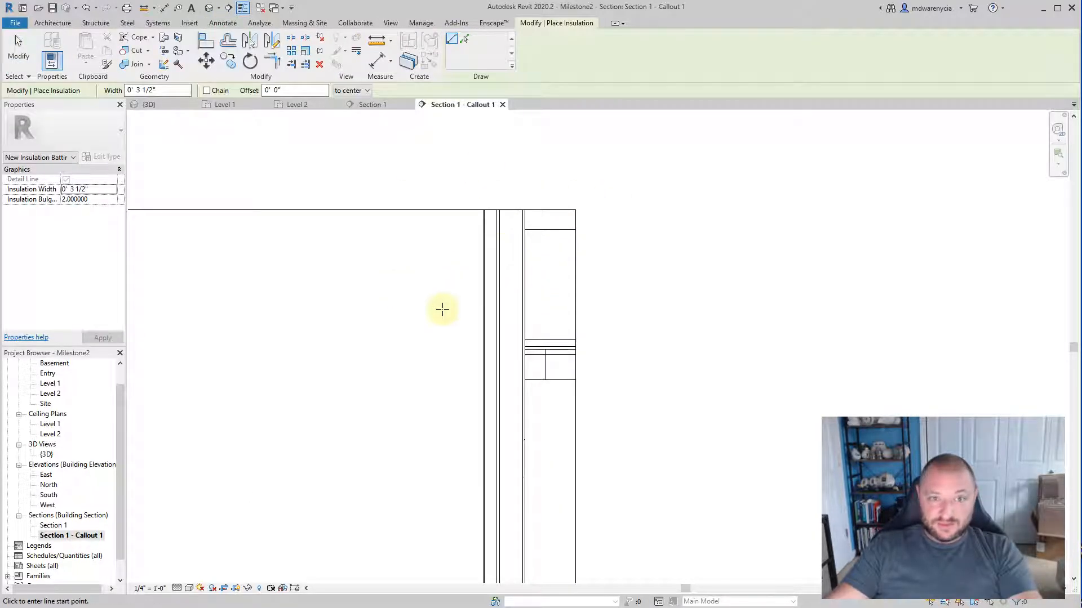
left_click(222, 23)
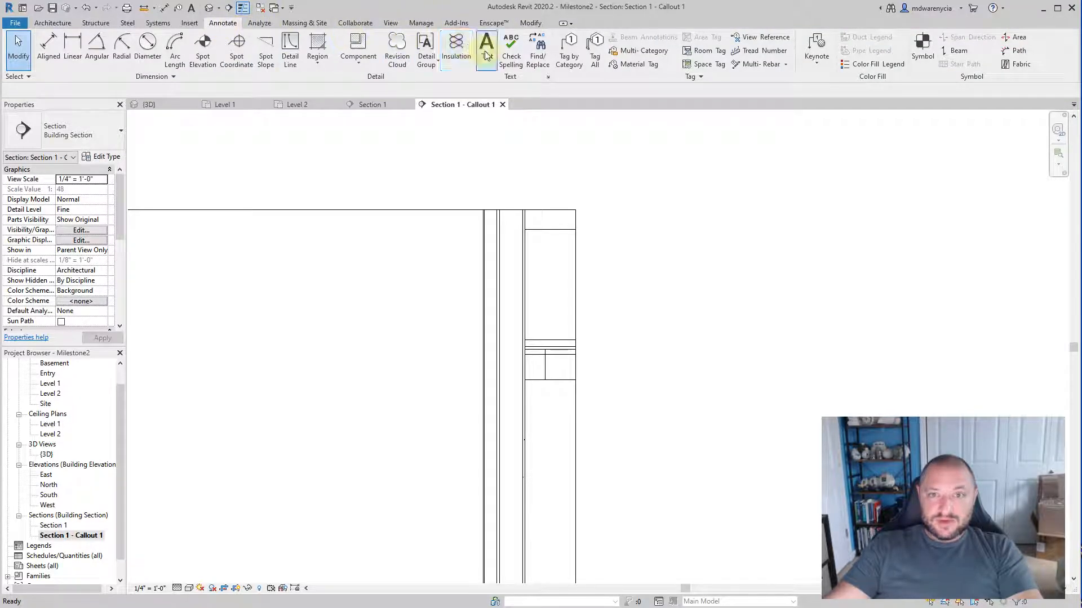
left_click(456, 56)
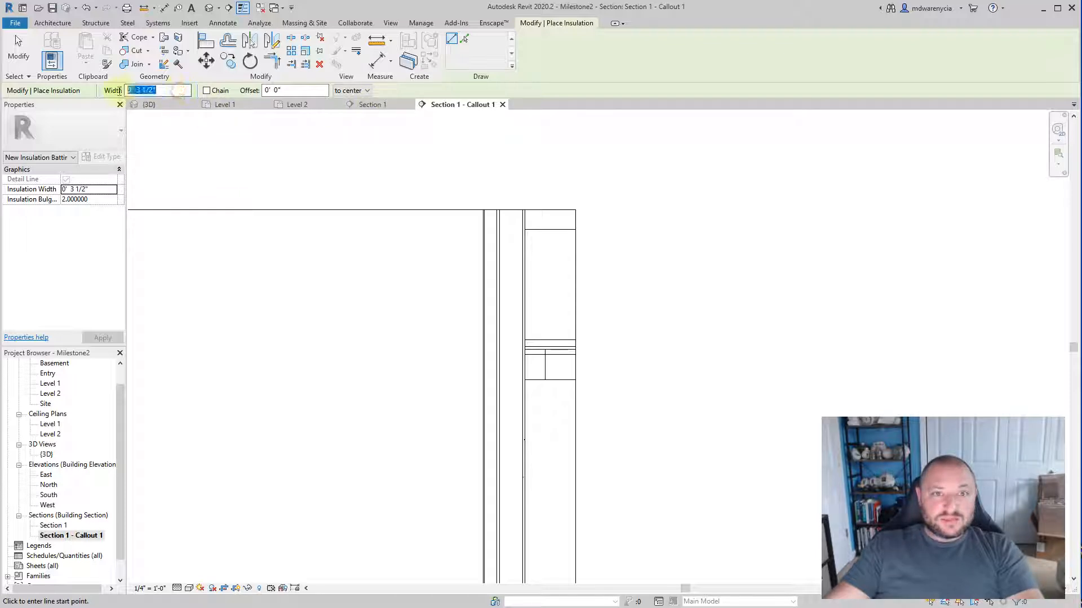
type("5.5")
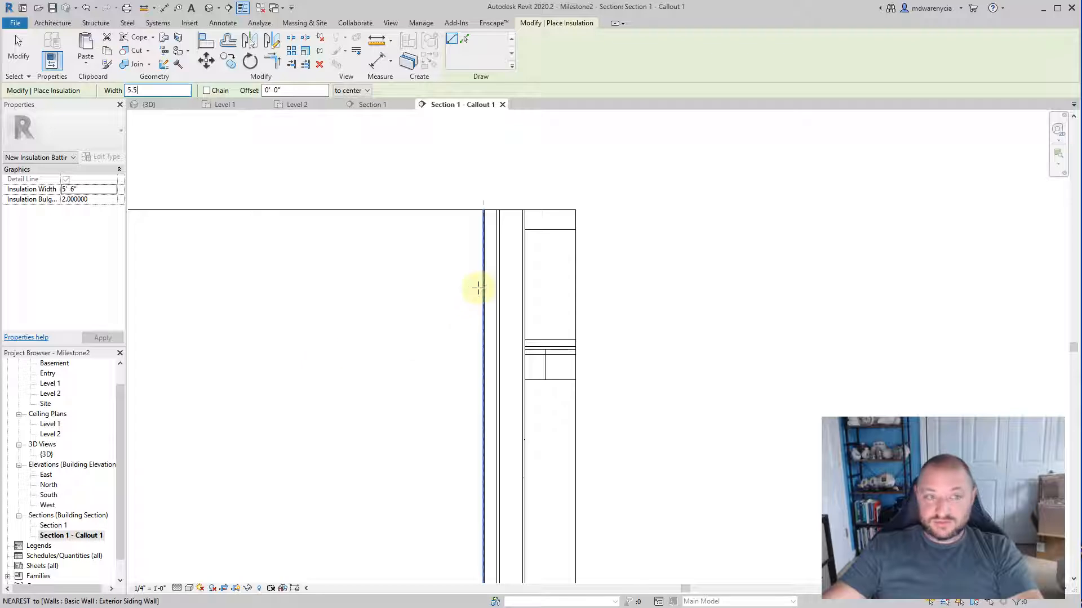
Step: Try to draw batting insulation from the stud layer's exterior edge at the upper crop line down to the floor's top corner at the wall
middle_click_drag(407, 259, 392, 130)
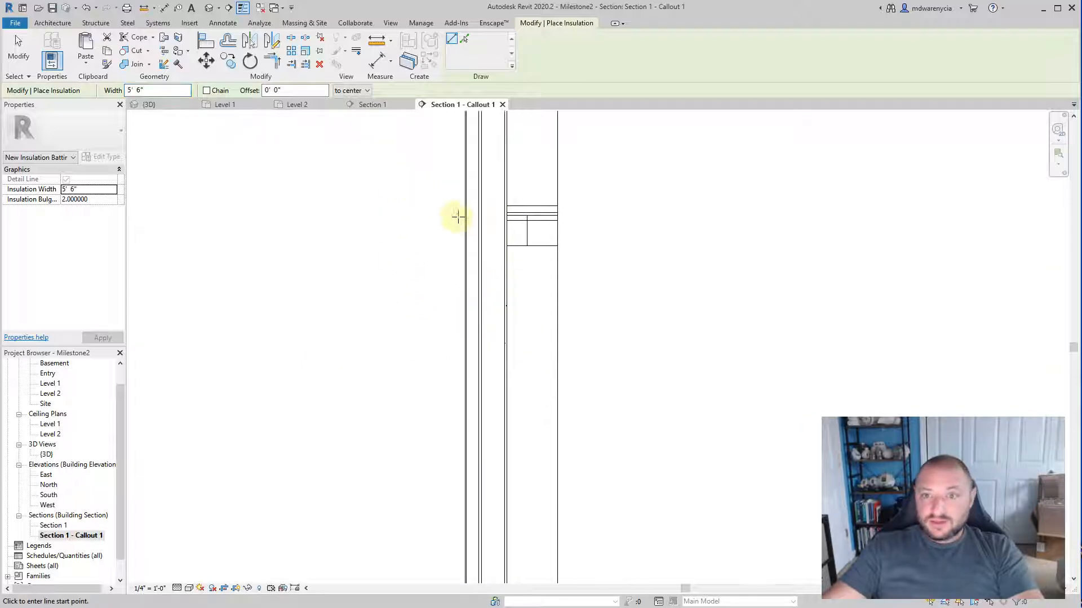
middle_click_drag(456, 217, 479, 333)
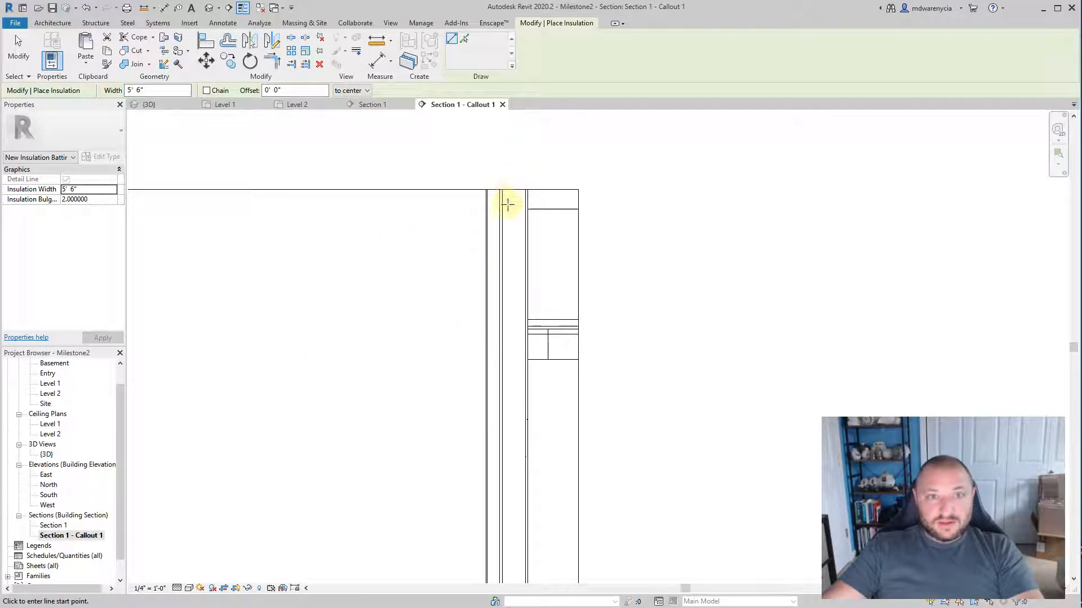
scroll(507, 205, "up", 5)
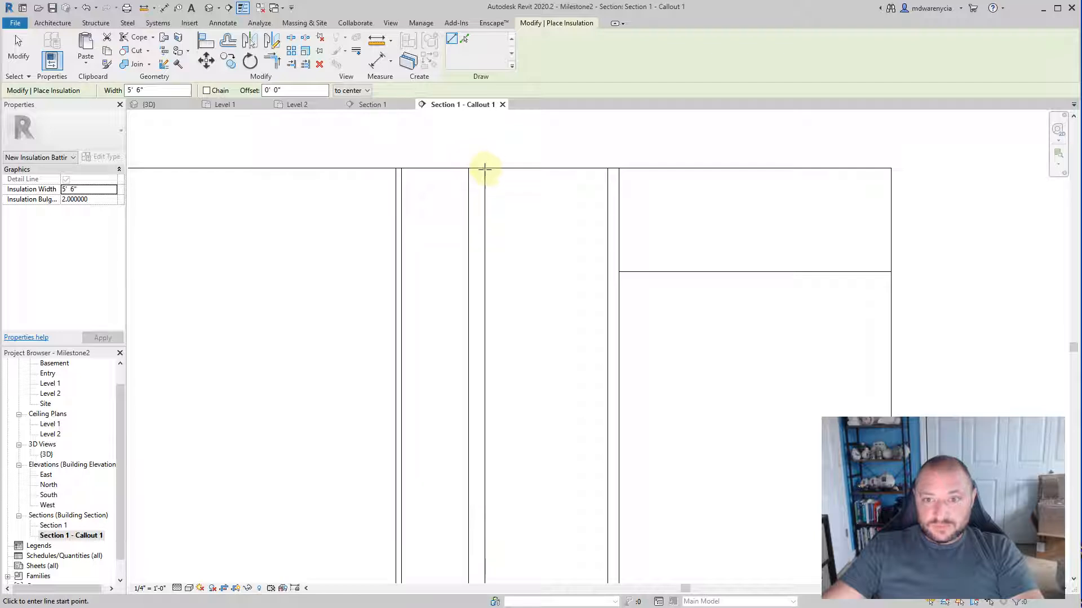
left_click(483, 168)
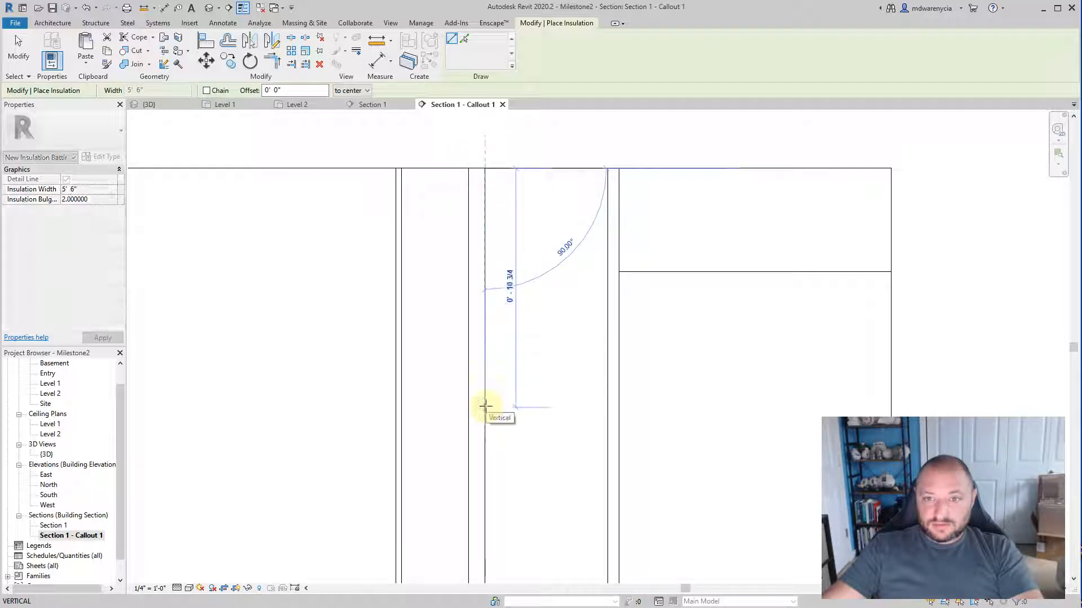
scroll(518, 469, "down", 5)
middle_click_drag(509, 524, 462, 170)
scroll(449, 394, "down", 1)
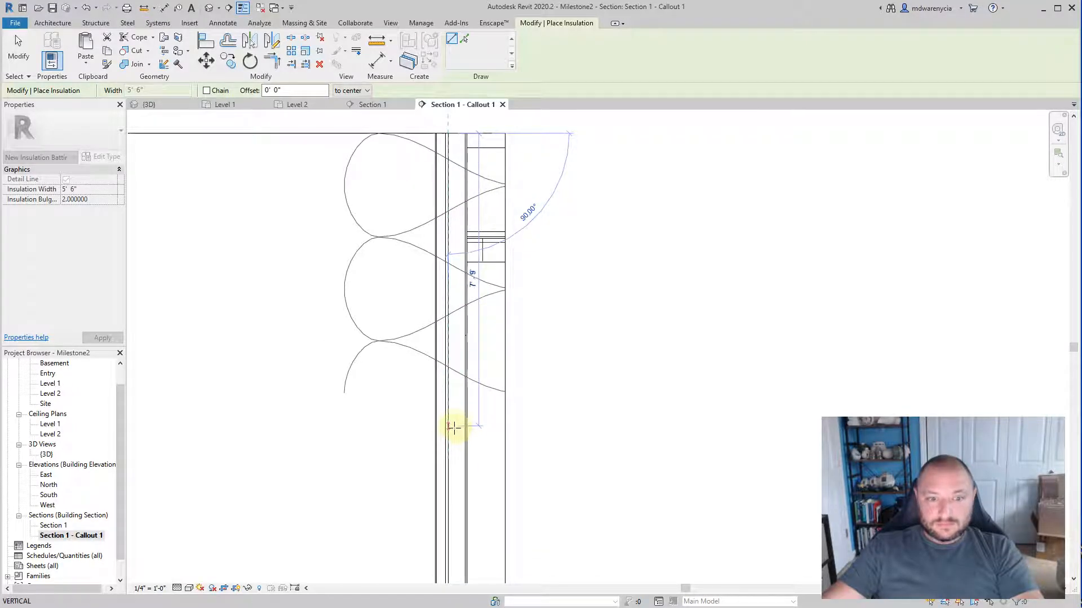
middle_click_drag(466, 439, 450, 304)
scroll(451, 335, "up", 3)
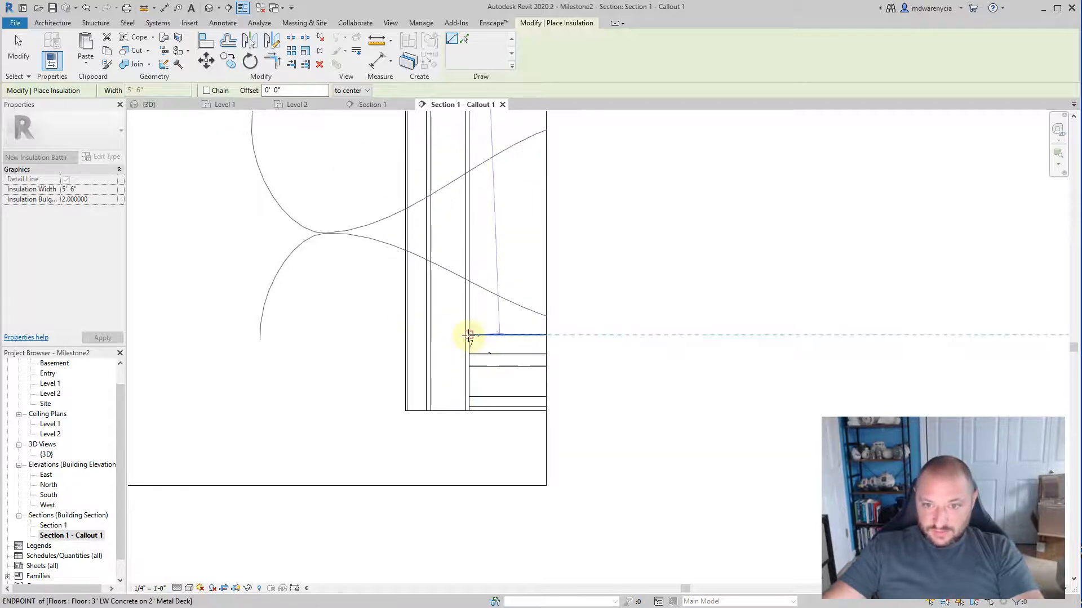
left_click(469, 335)
scroll(372, 383, "down", 3)
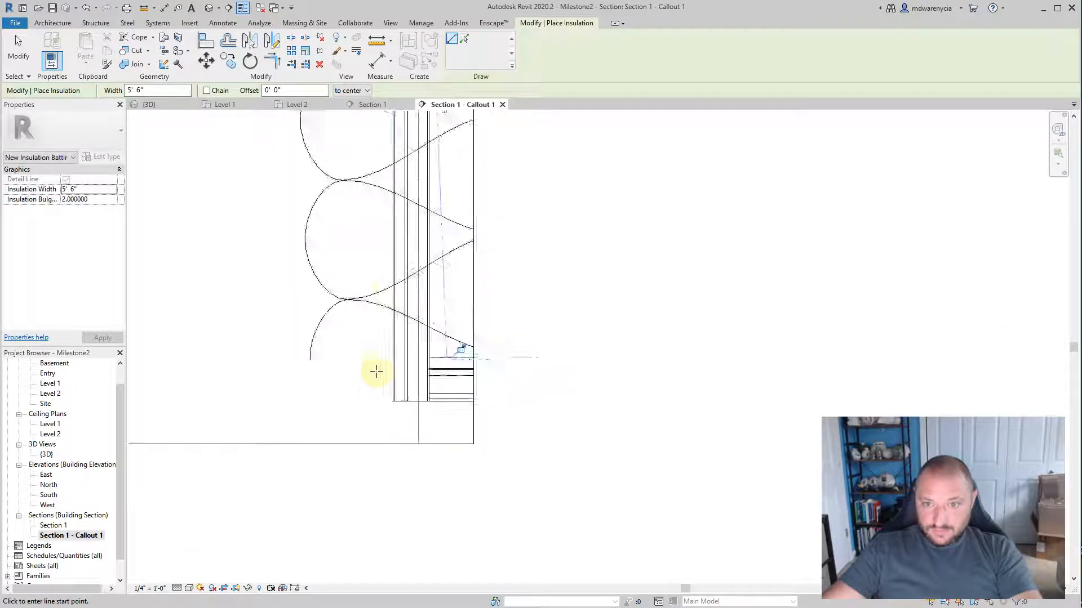
Step: Undo the insulation run just drawn along the wall and leave the Insulation tool
middle_click_drag(394, 262, 395, 438)
key("Escape")
key("Escape")
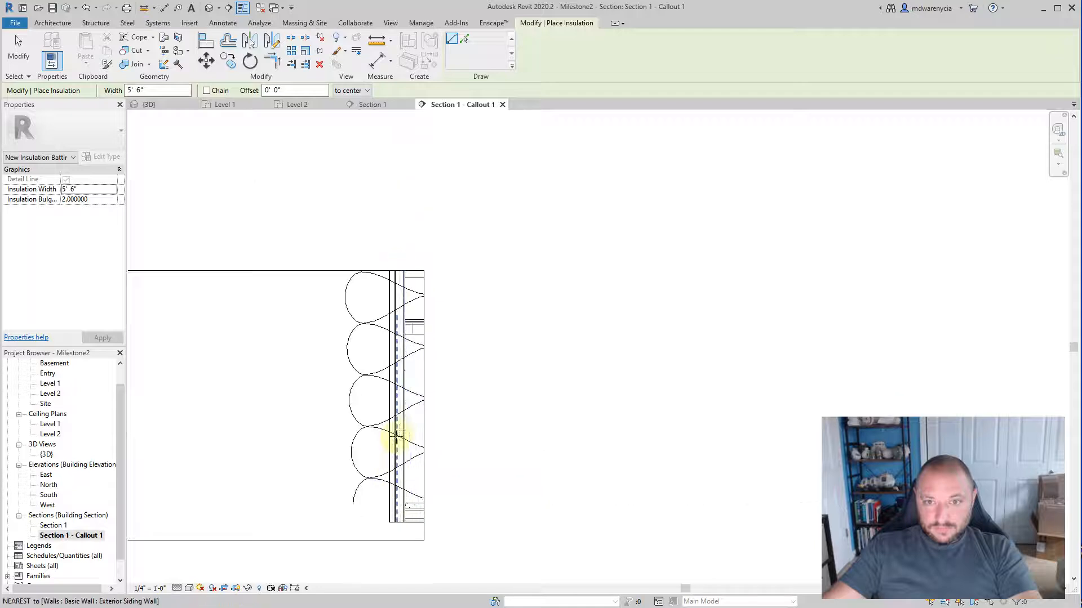
scroll(398, 424, "up", 5)
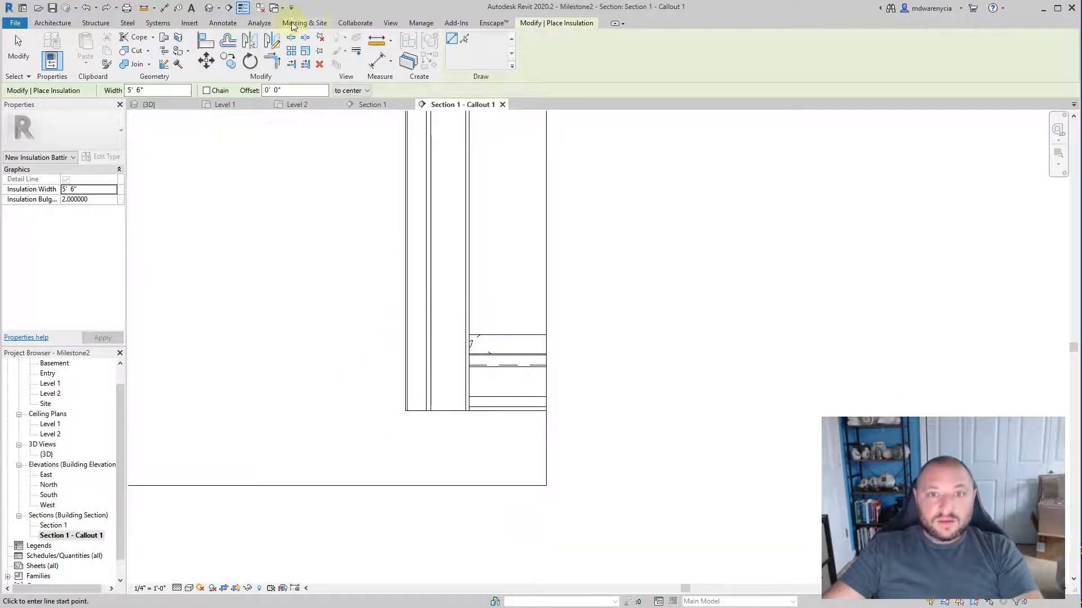
key("Escape")
left_click(457, 48)
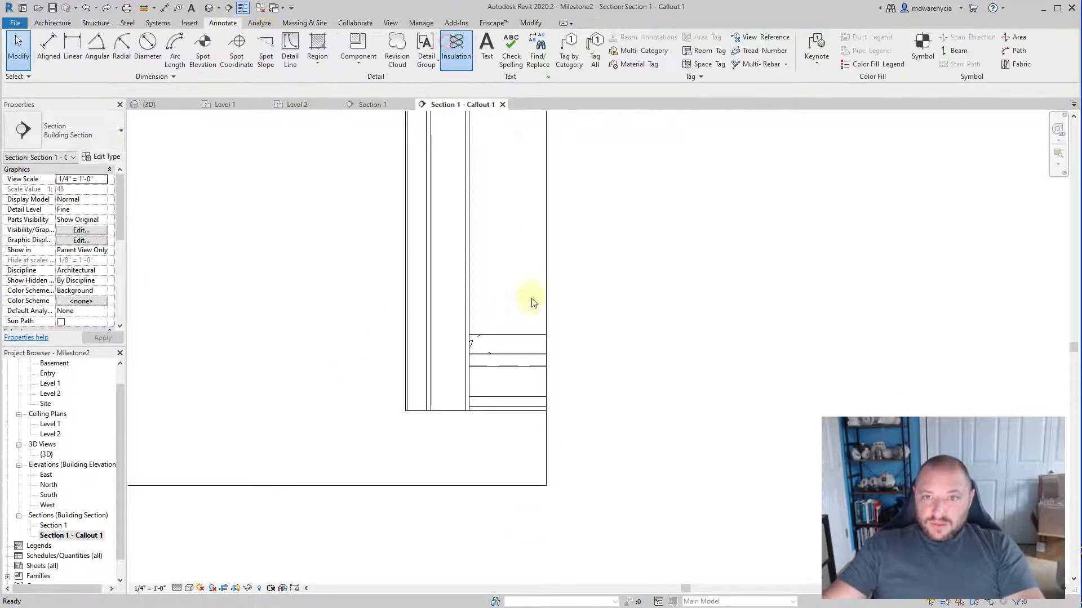
left_click(546, 334)
middle_click_drag(521, 197, 473, 594)
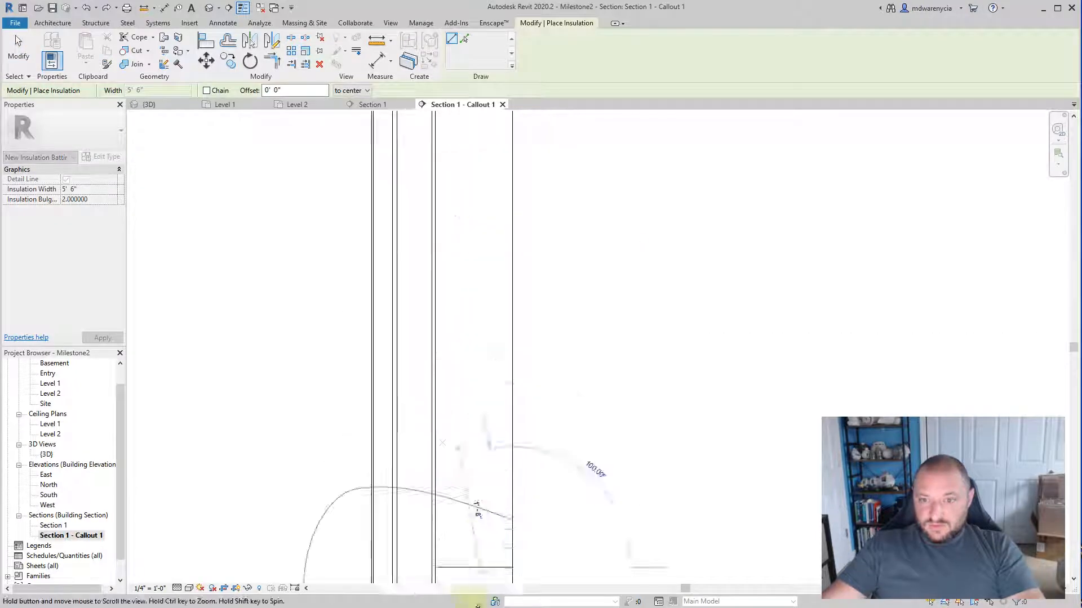
scroll(477, 428, "down", 2)
middle_click_drag(480, 251, 485, 336)
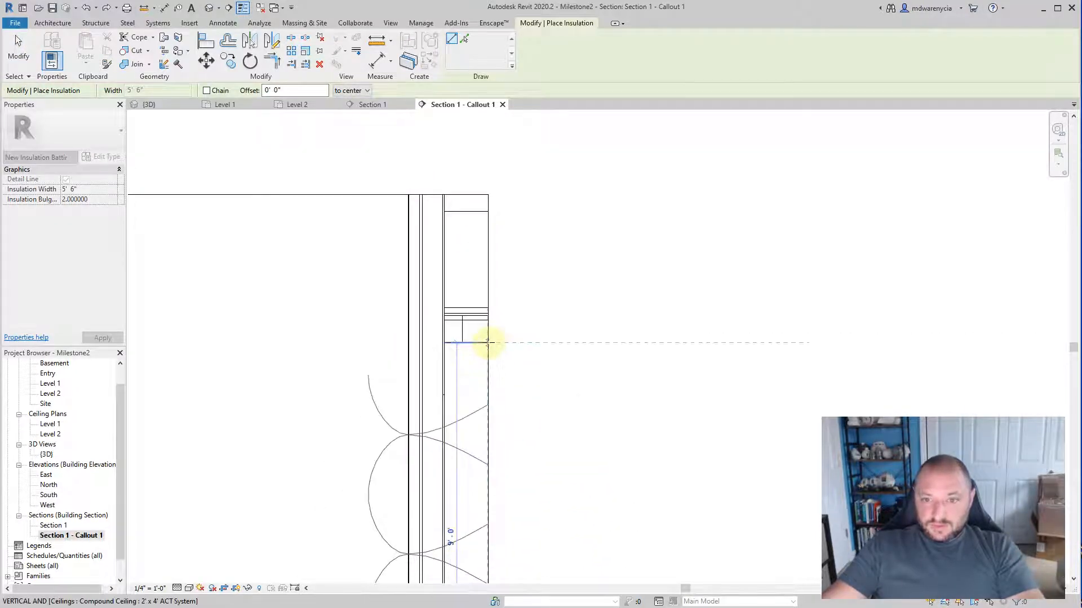
key("Escape")
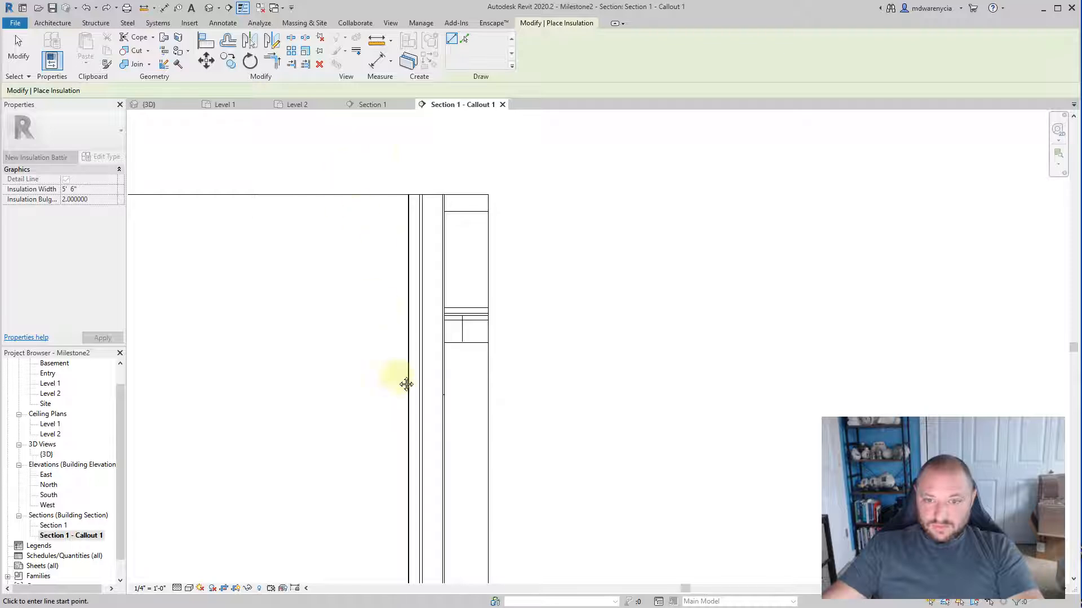
middle_click_drag(405, 382, 401, 201)
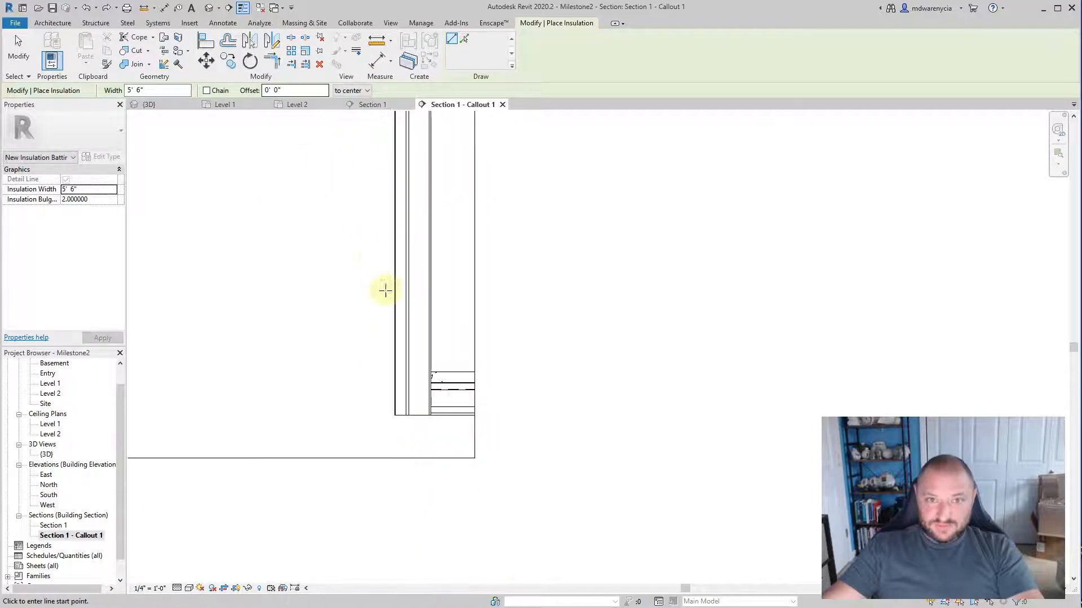
Step: Draw batting insulation about 13' 5" long along the stud layer's interior edge, from the wall's base up to the upper crop line
left_click(221, 23)
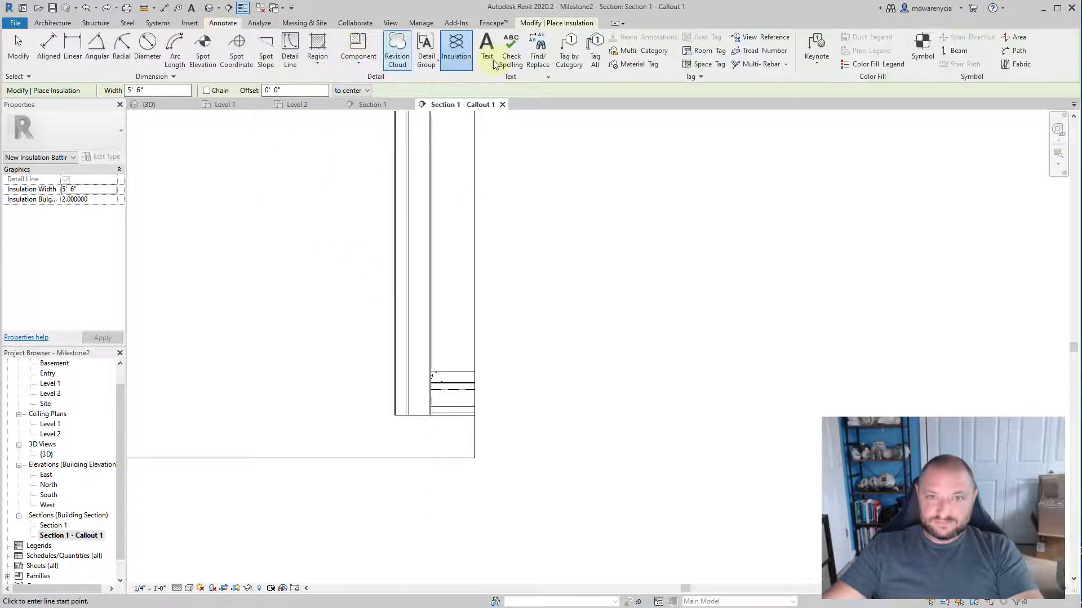
scroll(450, 414, "up", 3)
left_click(404, 429)
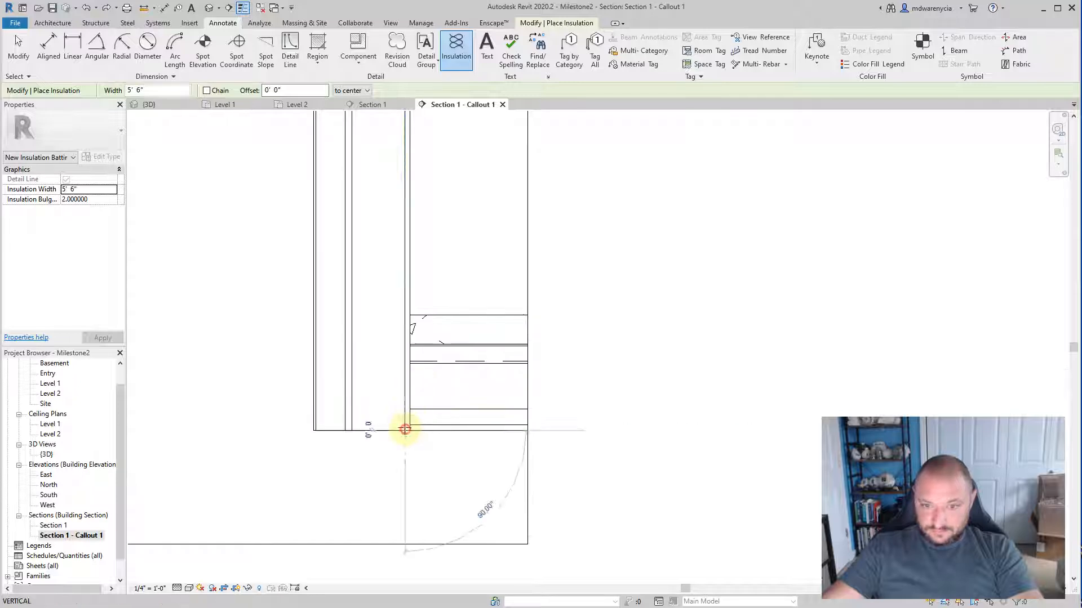
scroll(355, 337, "down", 1)
scroll(361, 338, "down", 2)
middle_click_drag(390, 347, 380, 491)
middle_click_drag(375, 189, 365, 248)
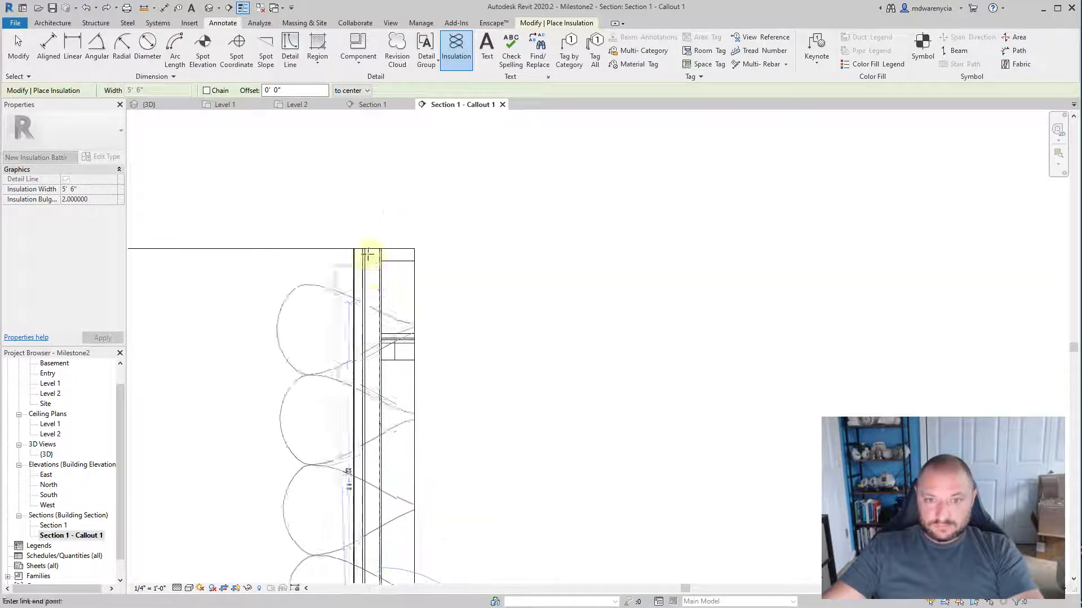
scroll(381, 246, "up", 1)
left_click(382, 249)
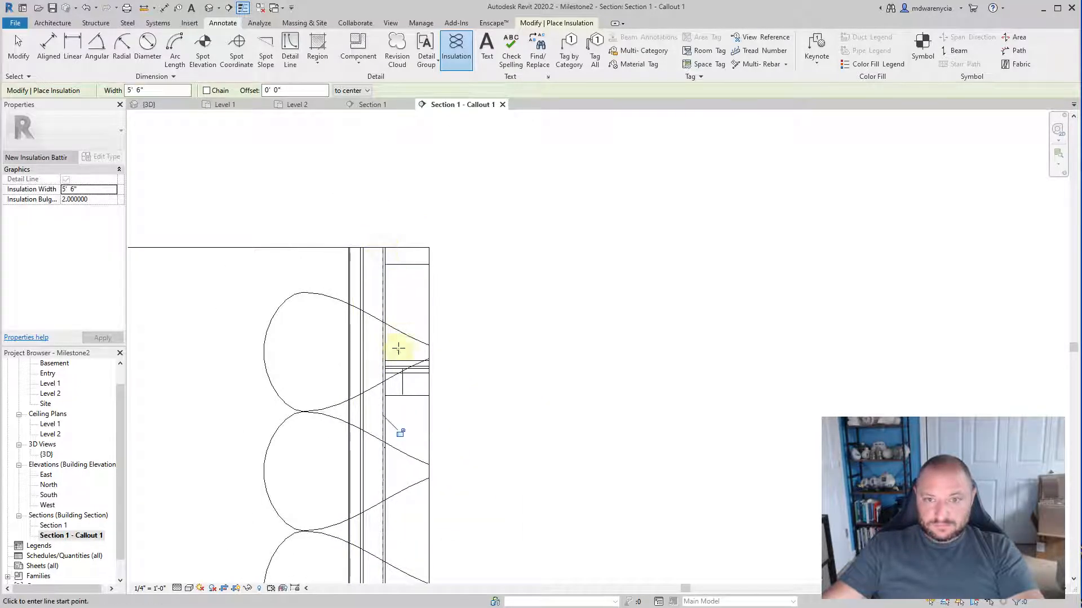
key("Escape")
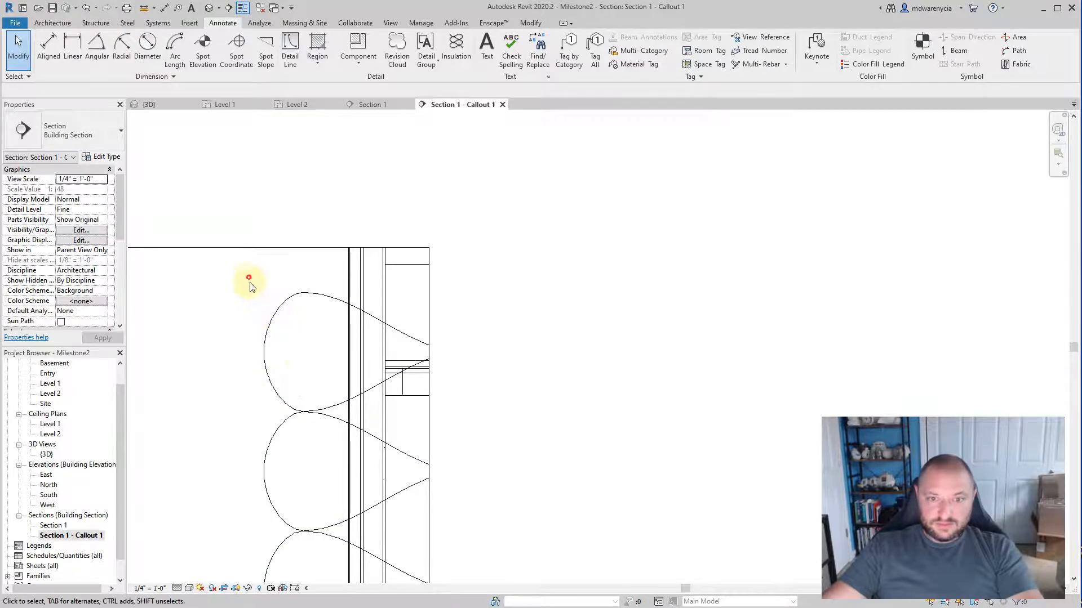
Step: Set the width of the batting insulation in the wall to 5.5 inches
left_click(338, 462)
left_click(263, 343)
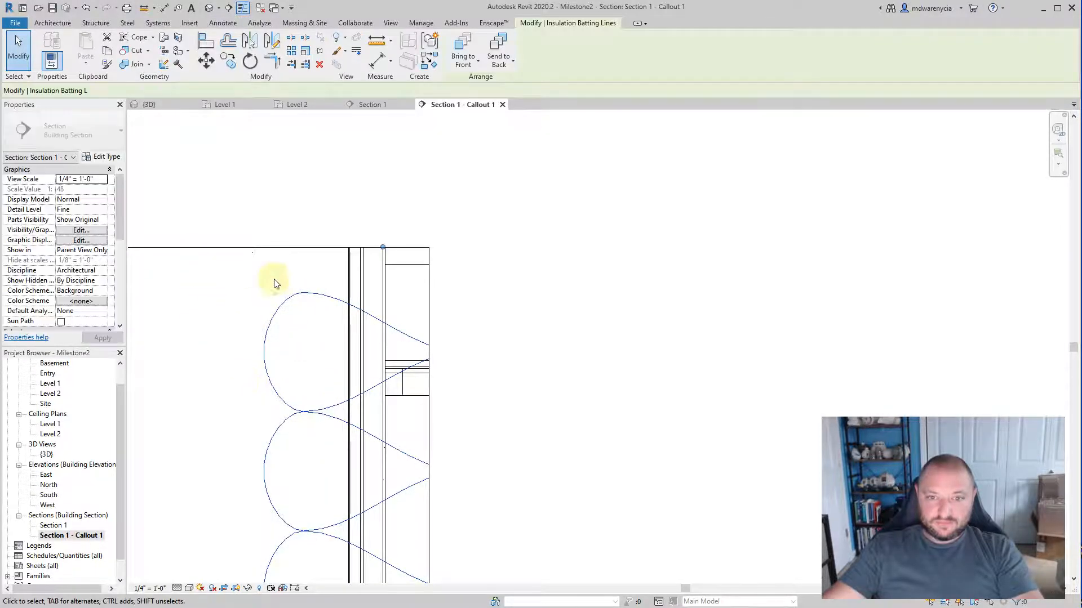
left_click(72, 189)
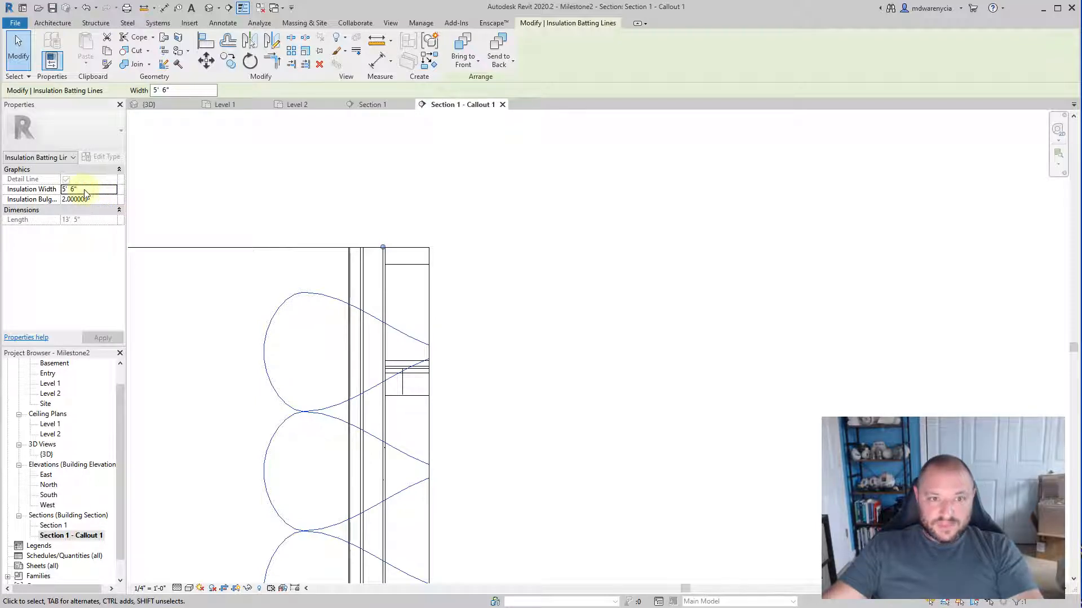
type("5.5")
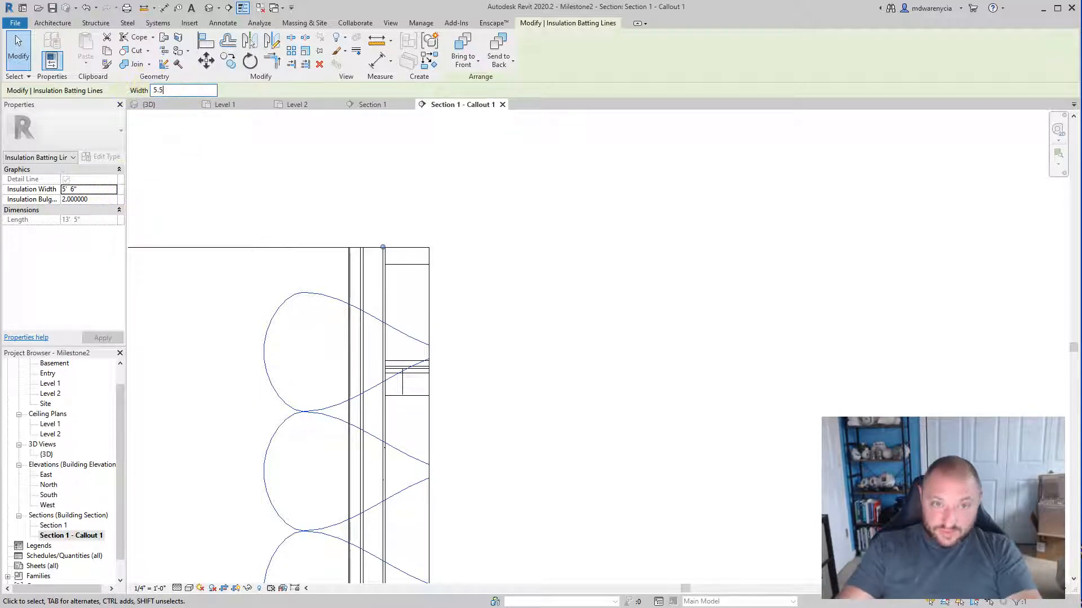
key("Return")
scroll(434, 246, "up", 5)
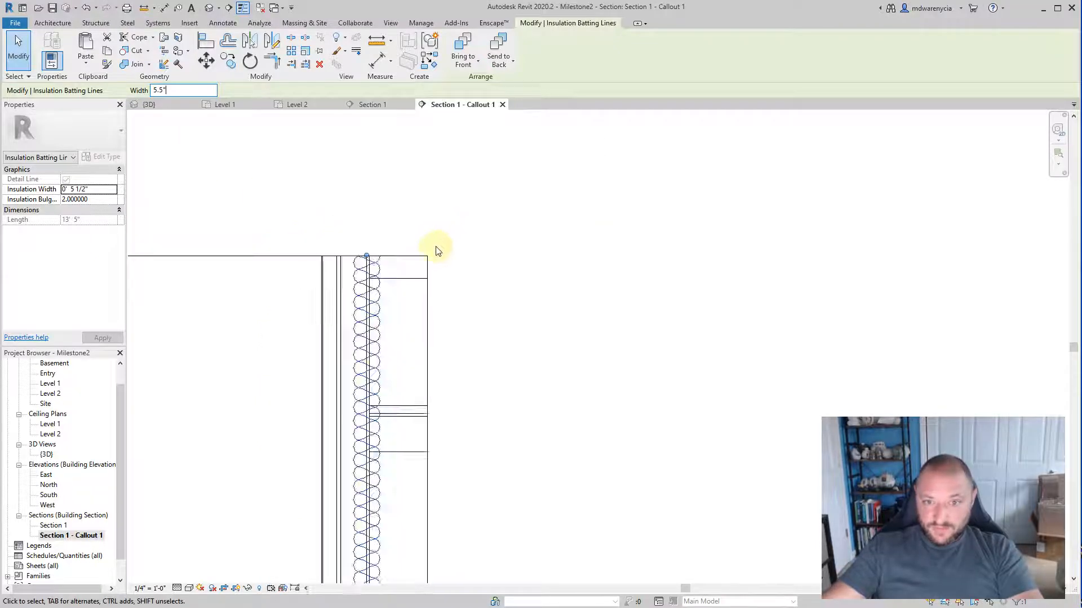
left_click(258, 314)
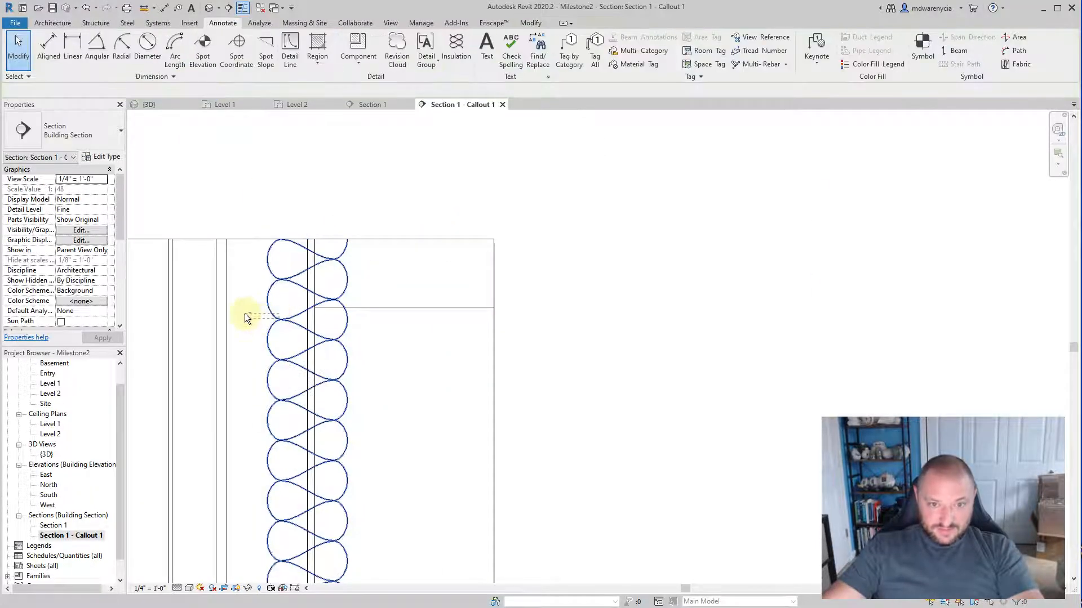
Step: Nudge the batting insulation toward the exterior until it fills the space between the stud layer's two edges
left_click(282, 331)
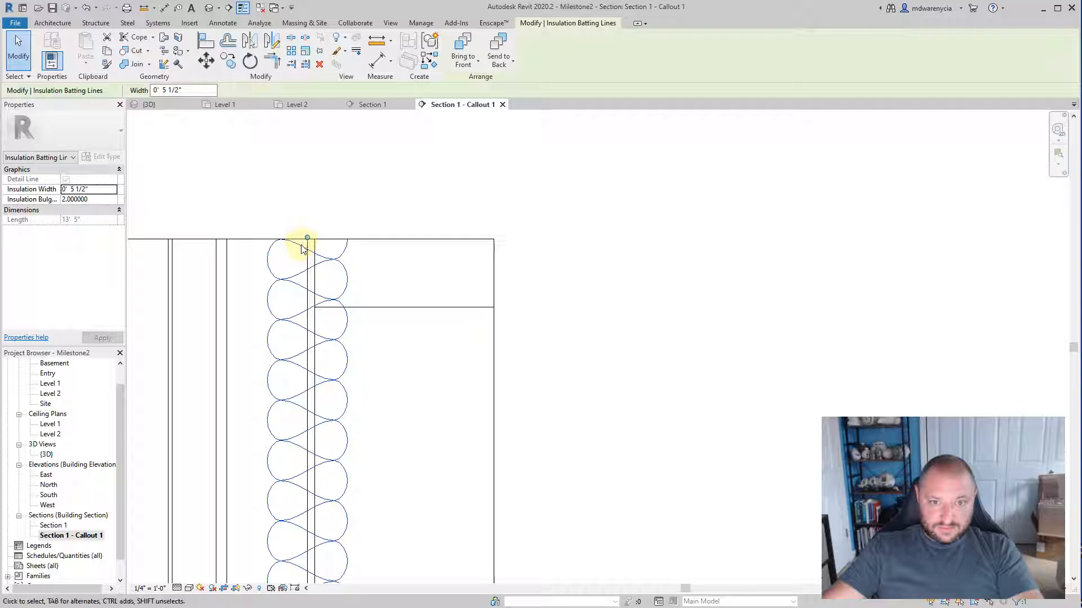
left_click(266, 241)
left_click(273, 305)
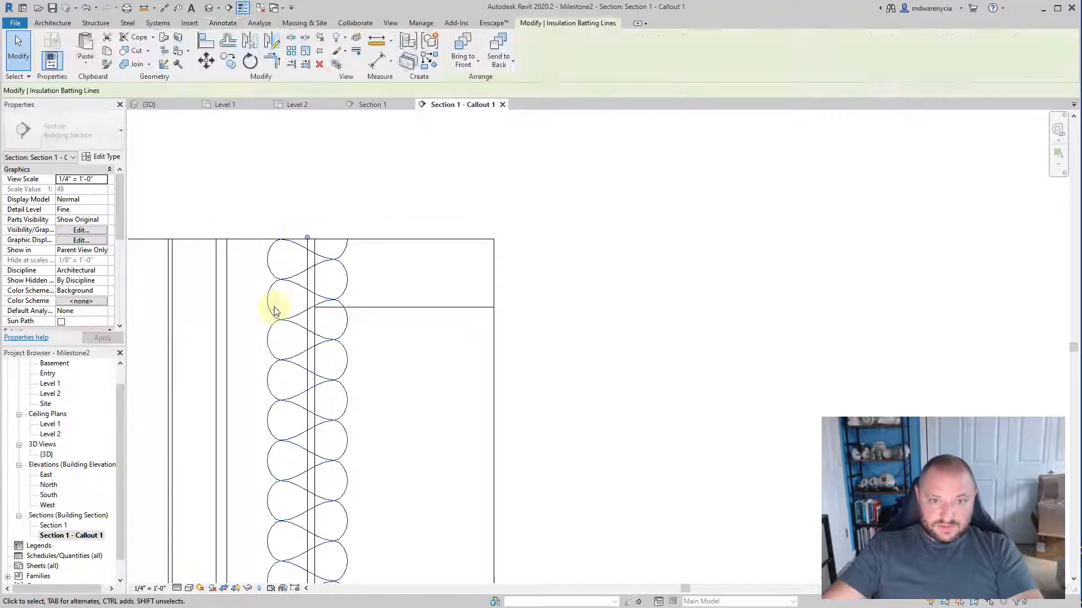
left_click(267, 312)
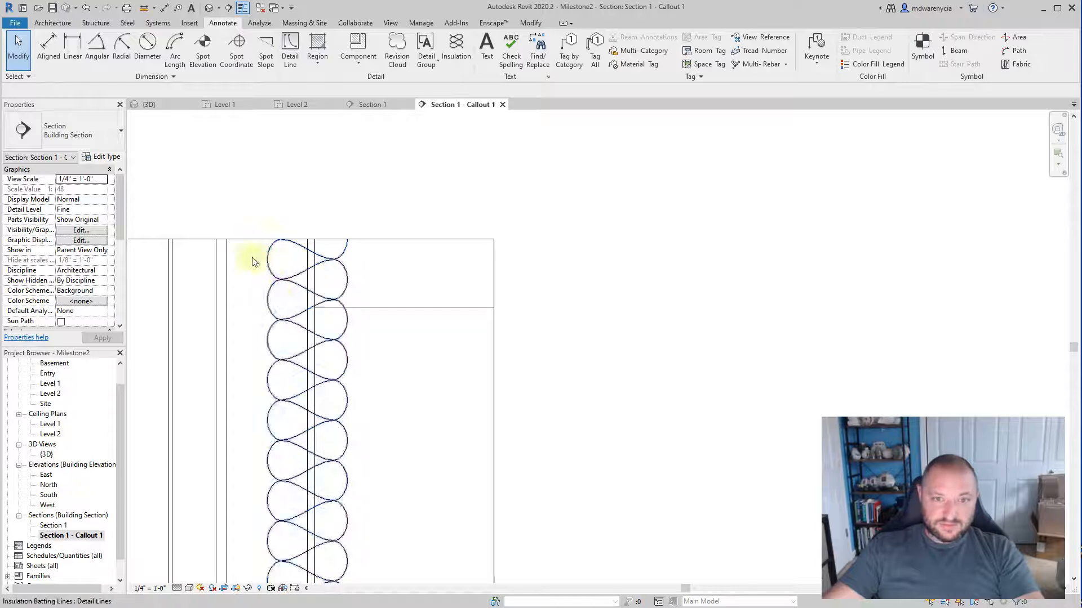
left_click(229, 354)
left_click(277, 292, "ctrl")
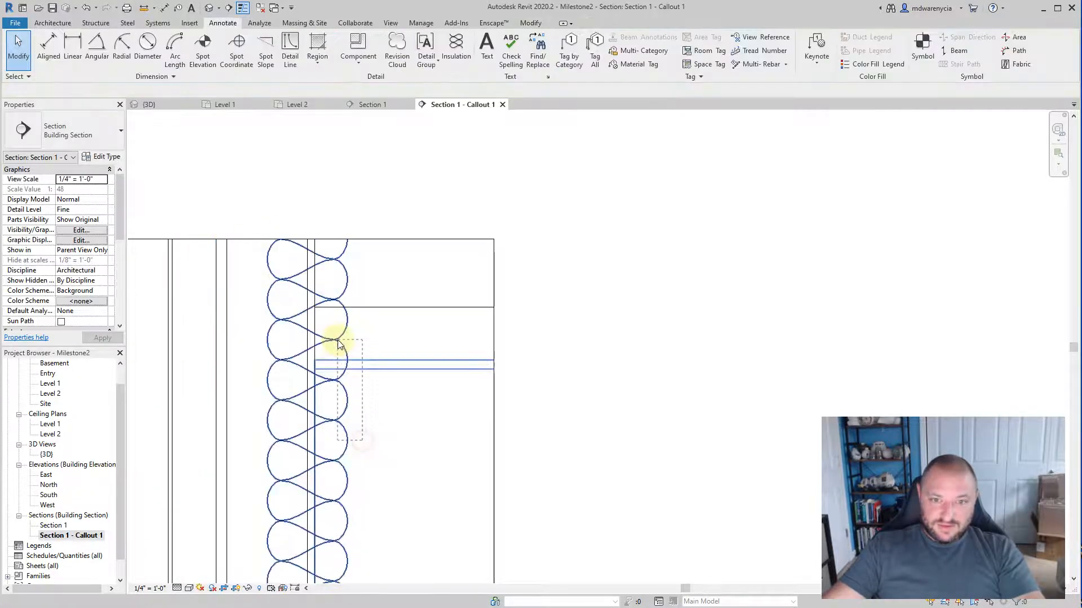
left_click(341, 435)
left_click(343, 449)
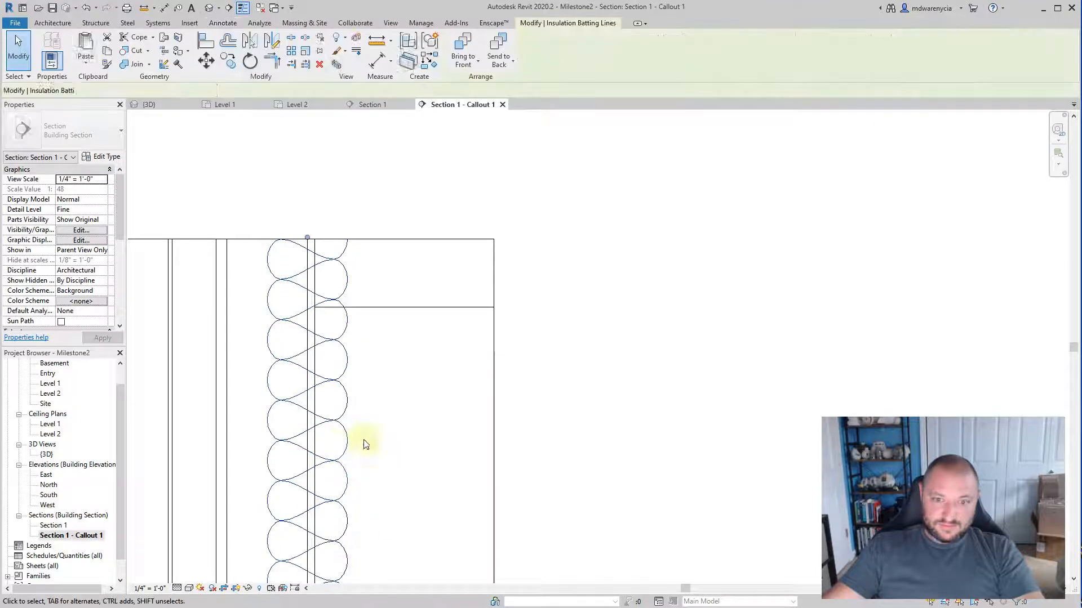
key("Left")
key("Left")
key("Left")
key("Left")
key("Left")
key("Left")
key("Left")
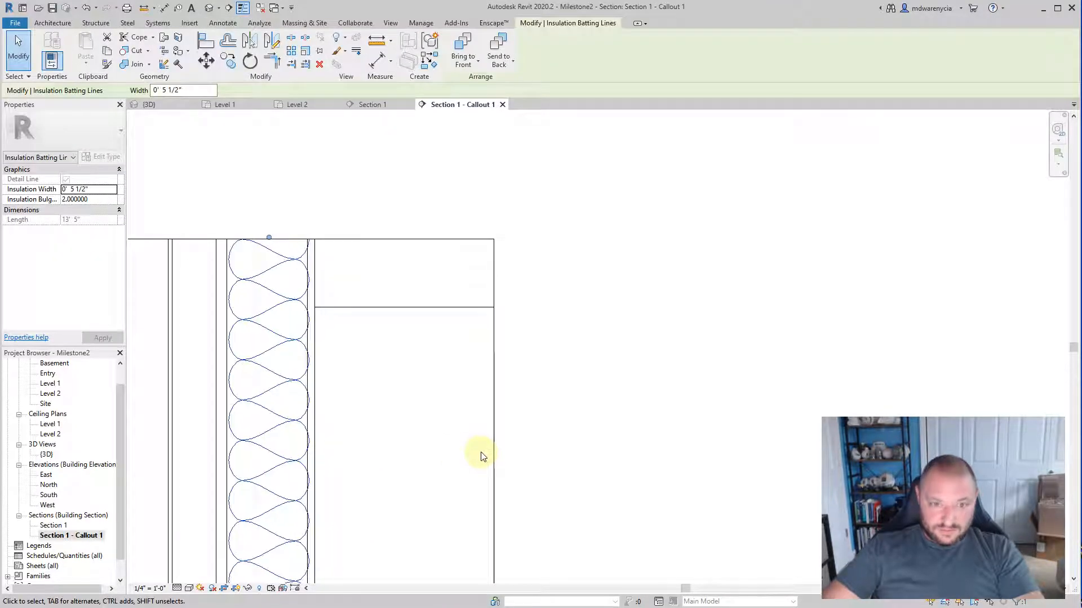
left_click(597, 359)
scroll(392, 470, "down", 3)
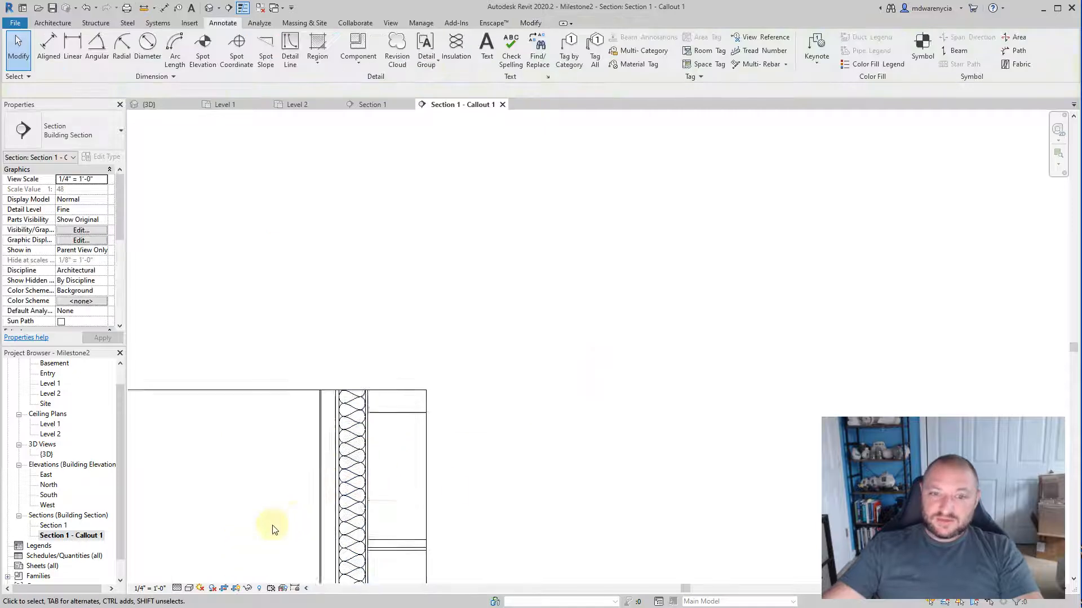
middle_click_drag(272, 529, 355, 362)
scroll(450, 420, "down", 3)
middle_click_drag(424, 492, 436, 335)
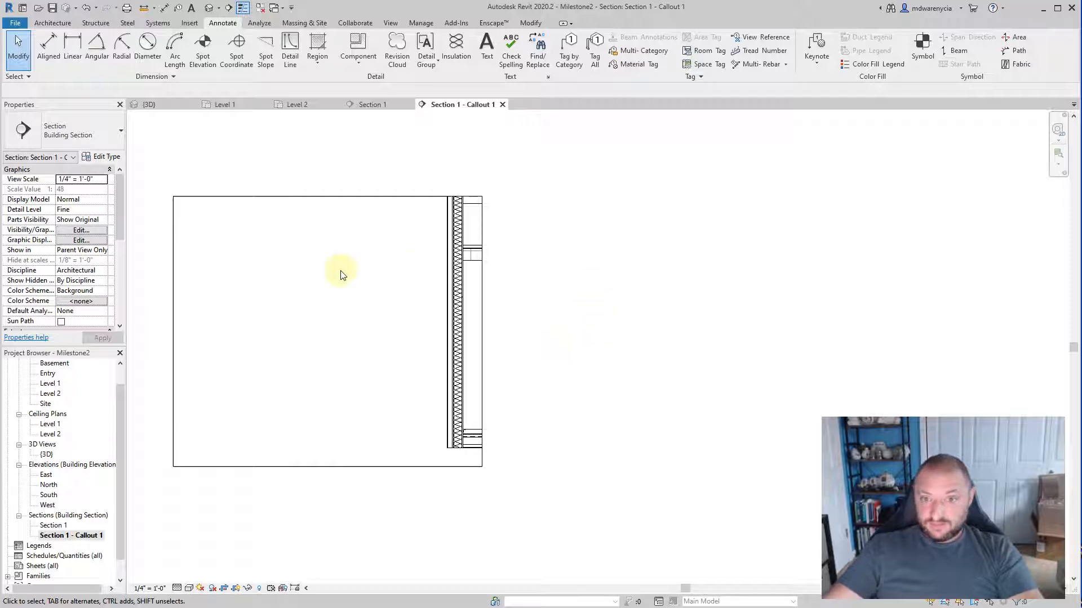
scroll(340, 275, "up", 4)
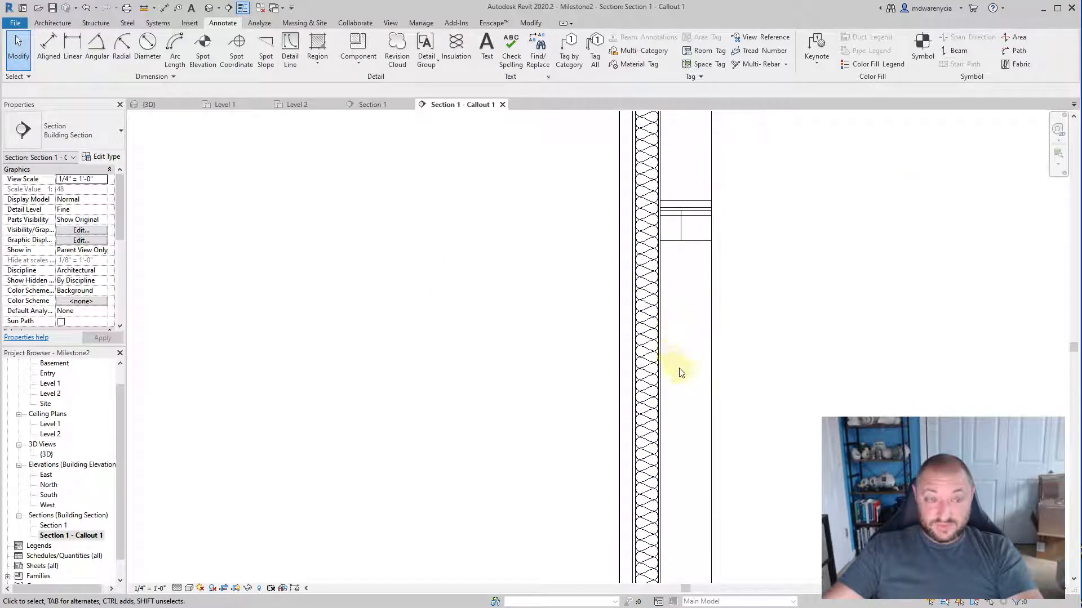
scroll(580, 301, "down", 2)
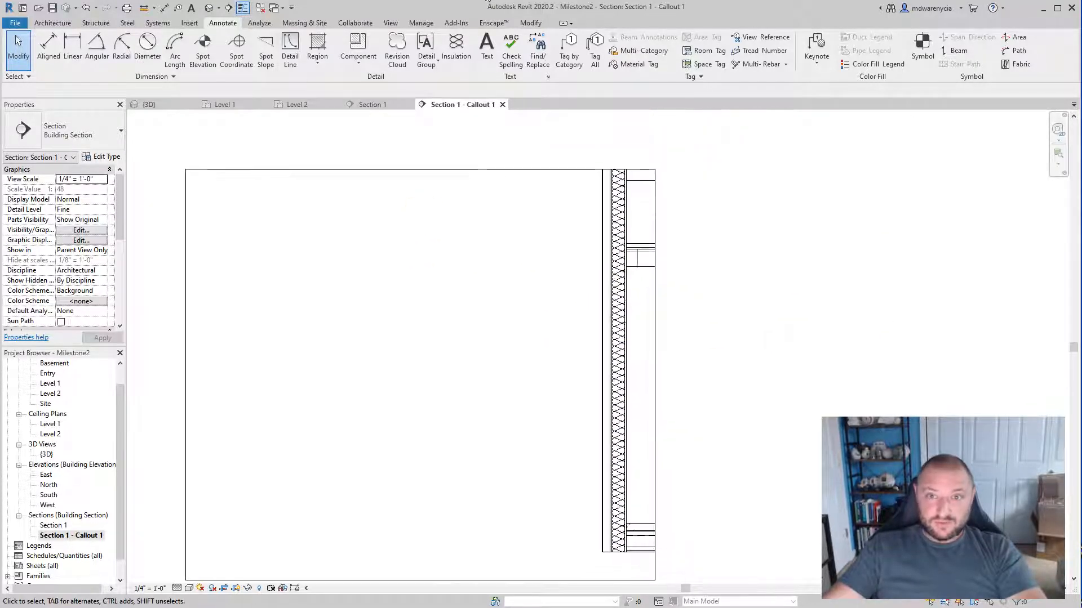
Step: Start the Text tool with right-aligned text and a one-segment leader
left_click(487, 48)
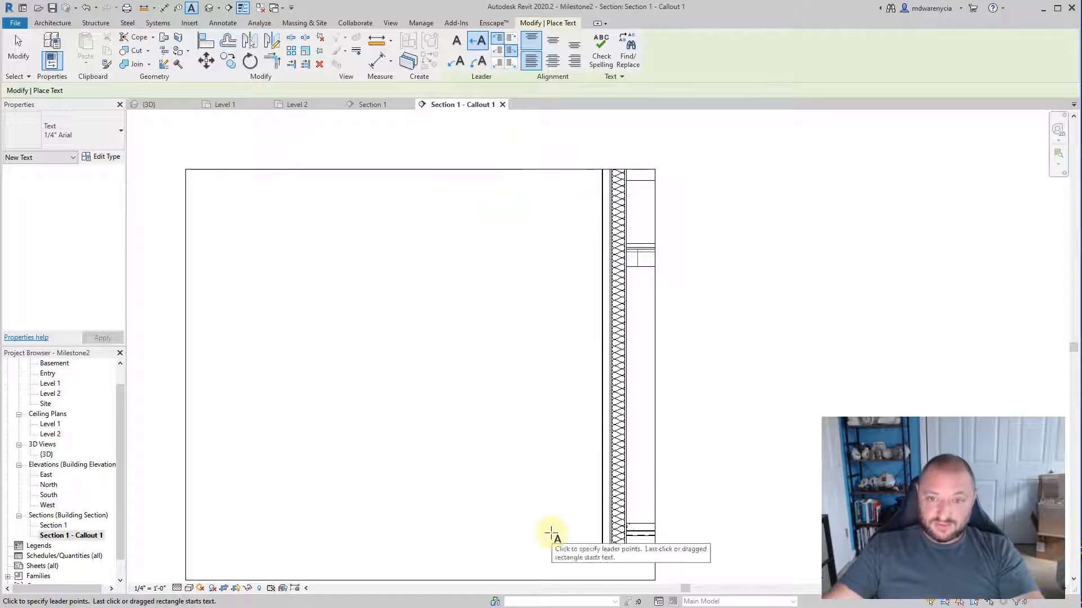
left_click(576, 64)
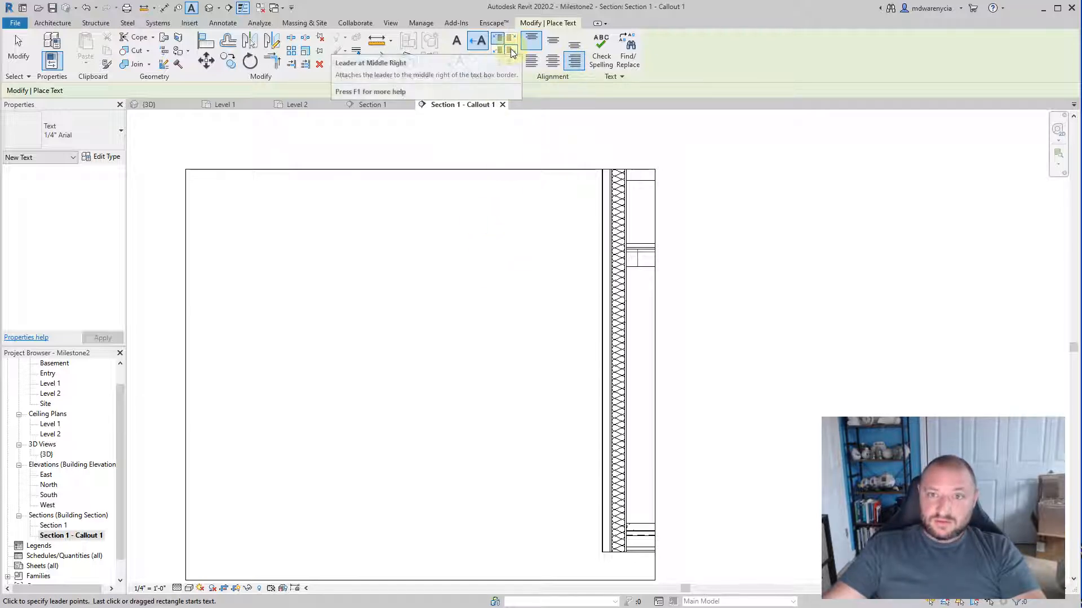
left_click(481, 44)
middle_click_drag(494, 277, 372, 311)
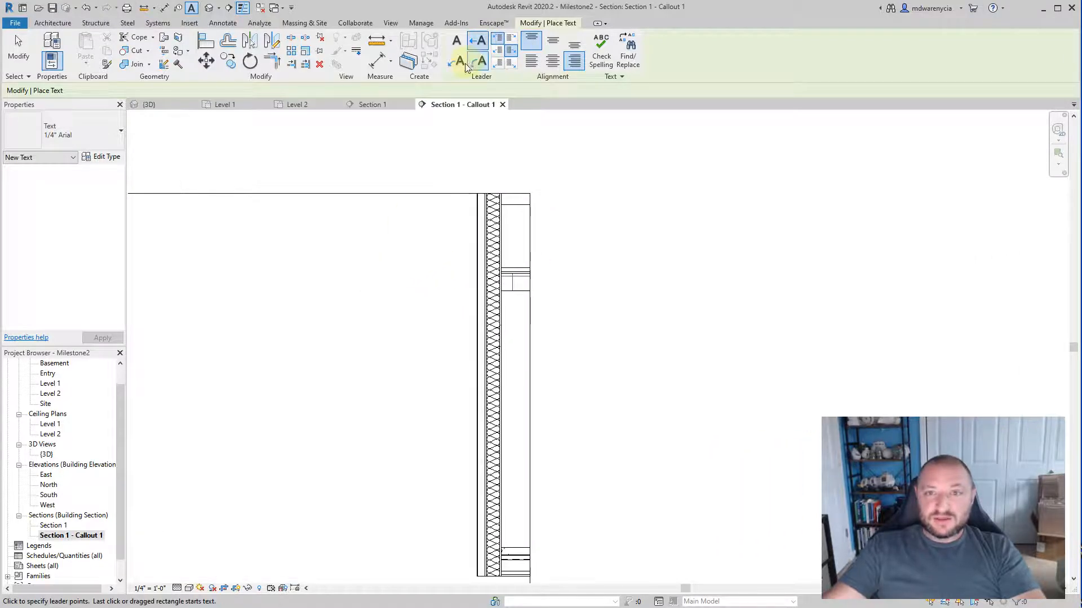
left_click(457, 63)
scroll(466, 268, "up", 2)
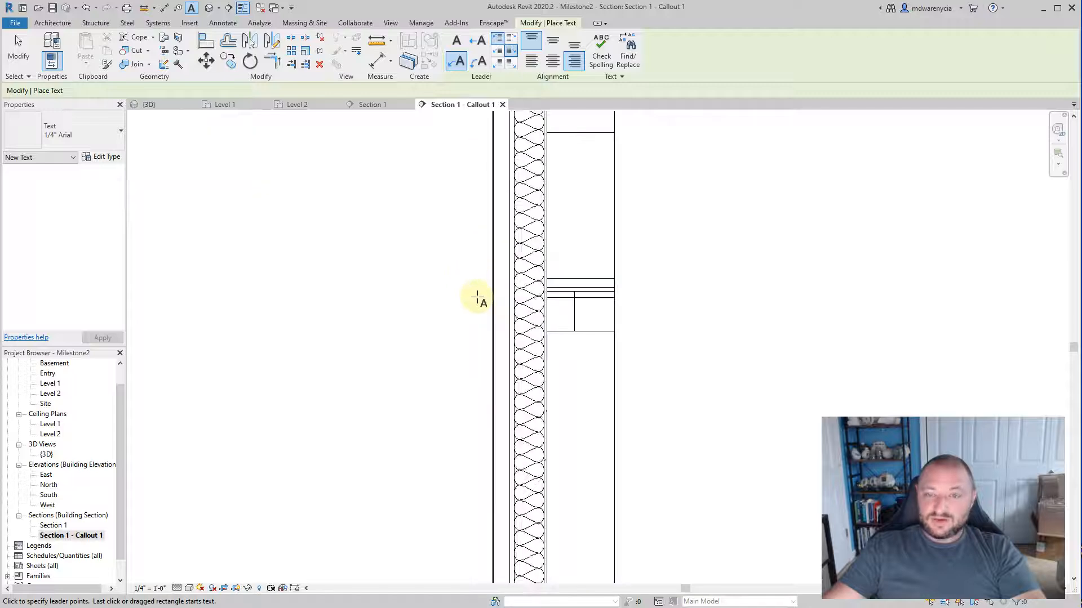
scroll(475, 297, "down", 1)
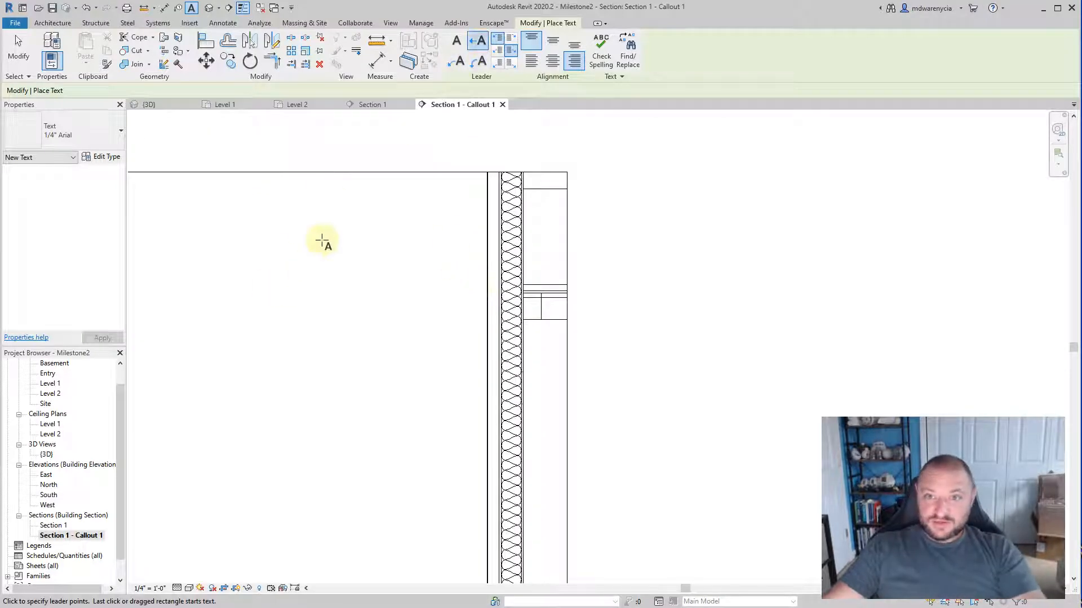
Step: Place a text note reading "A" outside the wall near the upper crop line, its horizontal leader pointing at the wall's exterior face
scroll(495, 225, "up", 5)
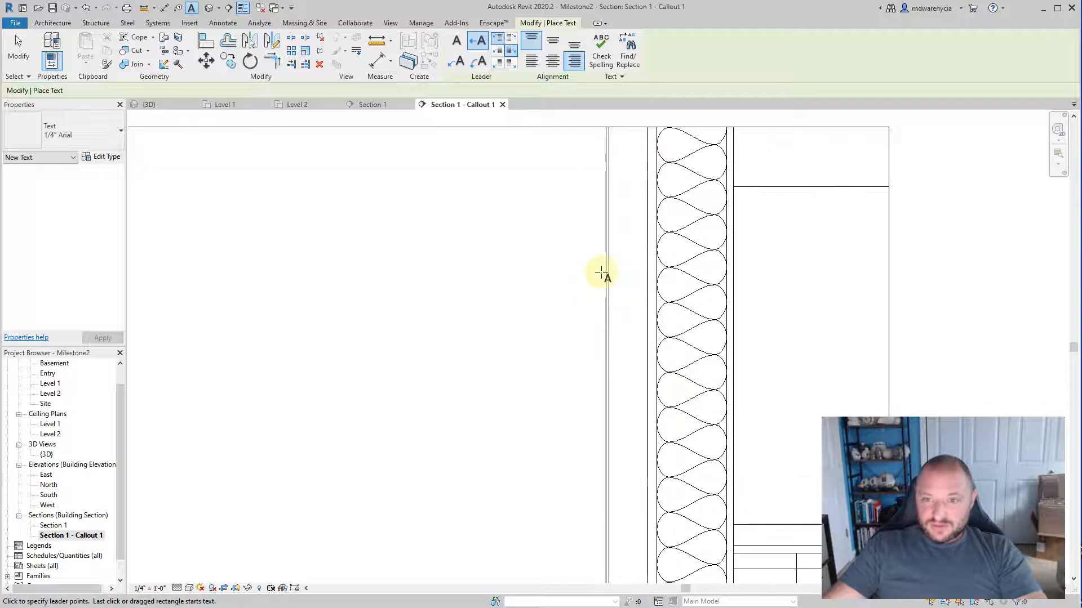
scroll(606, 272, "up", 3)
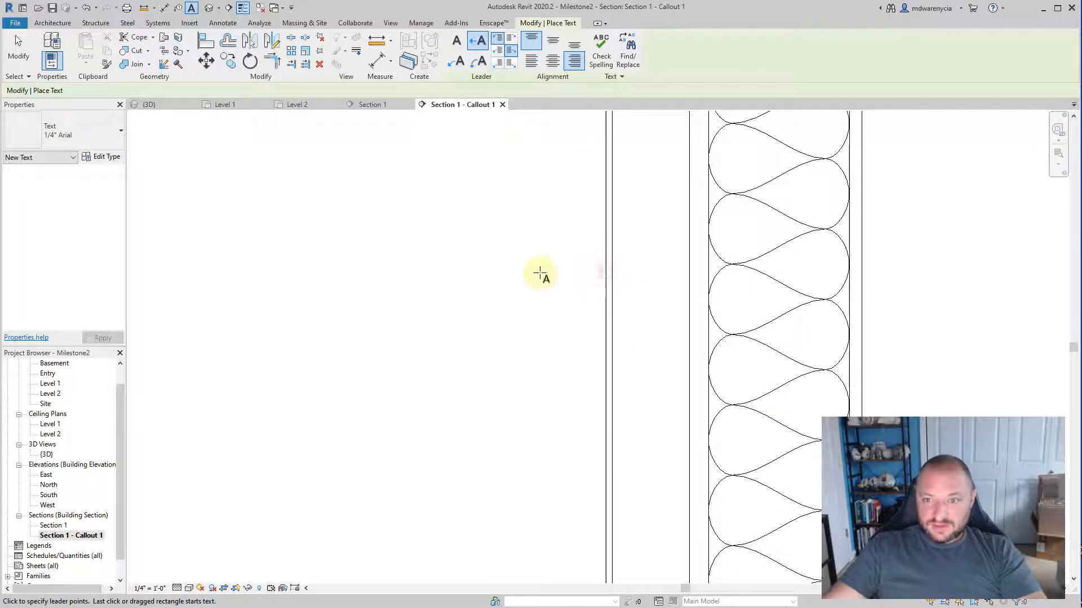
left_click(605, 271)
middle_click_drag(331, 283, 773, 259)
scroll(789, 265, "down", 3)
scroll(549, 270, "down", 1)
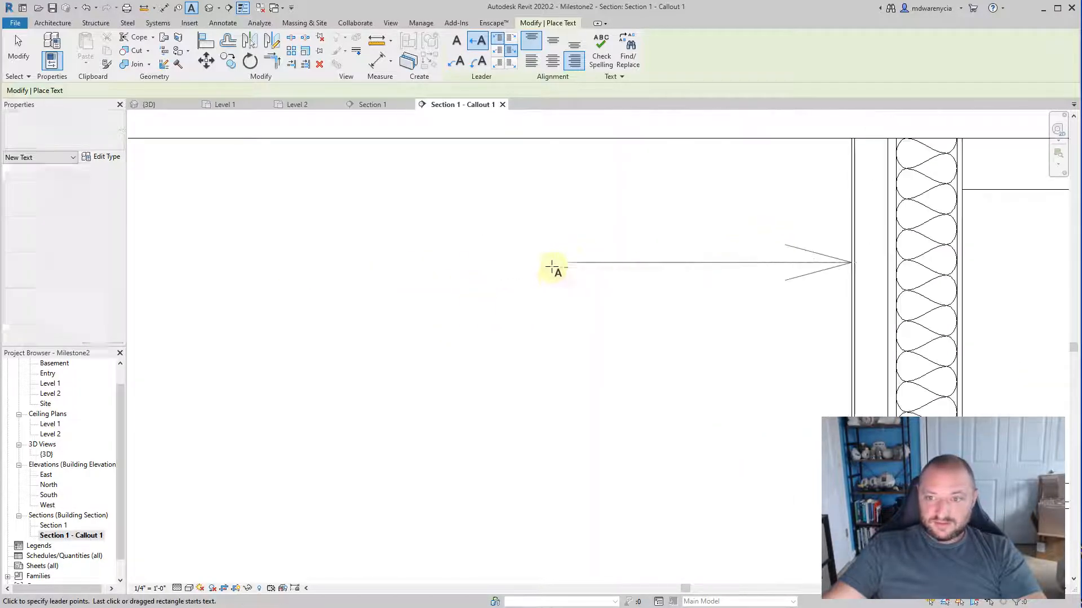
left_click(524, 260)
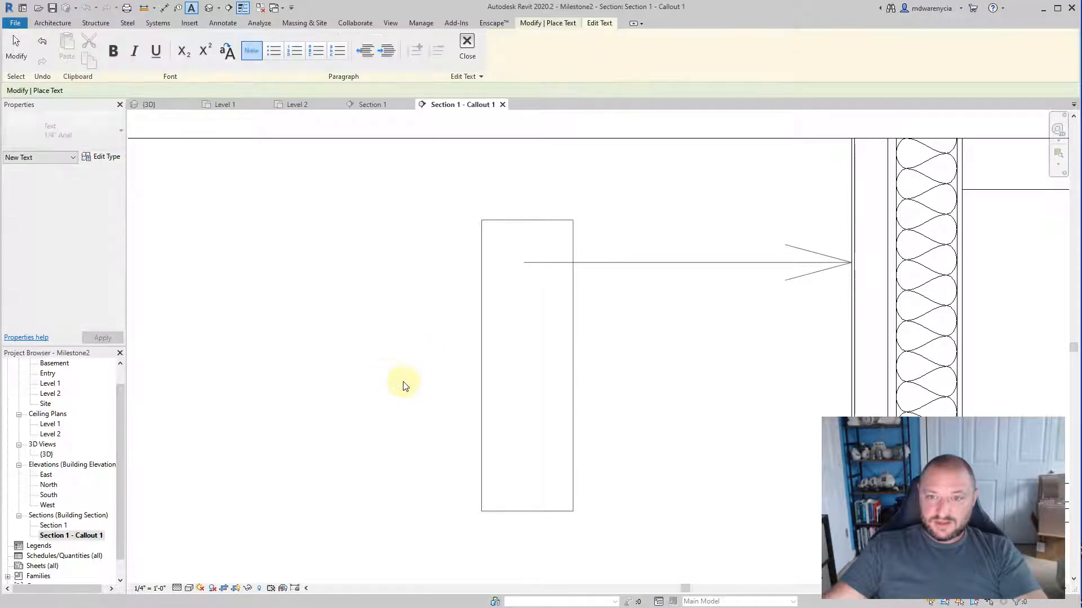
scroll(404, 381, "down", 2)
type("A")
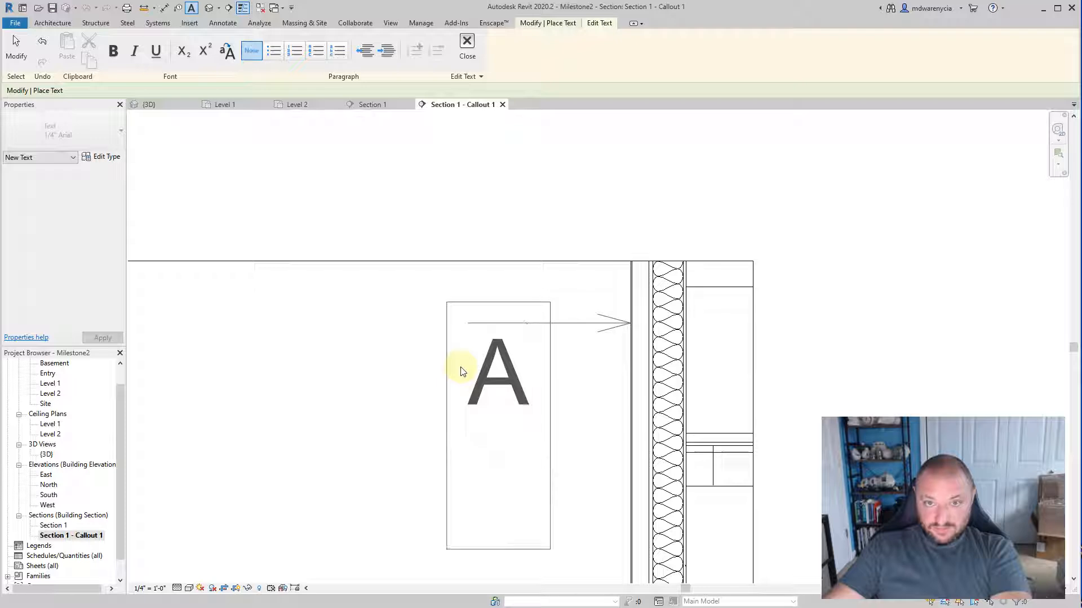
left_click(467, 45)
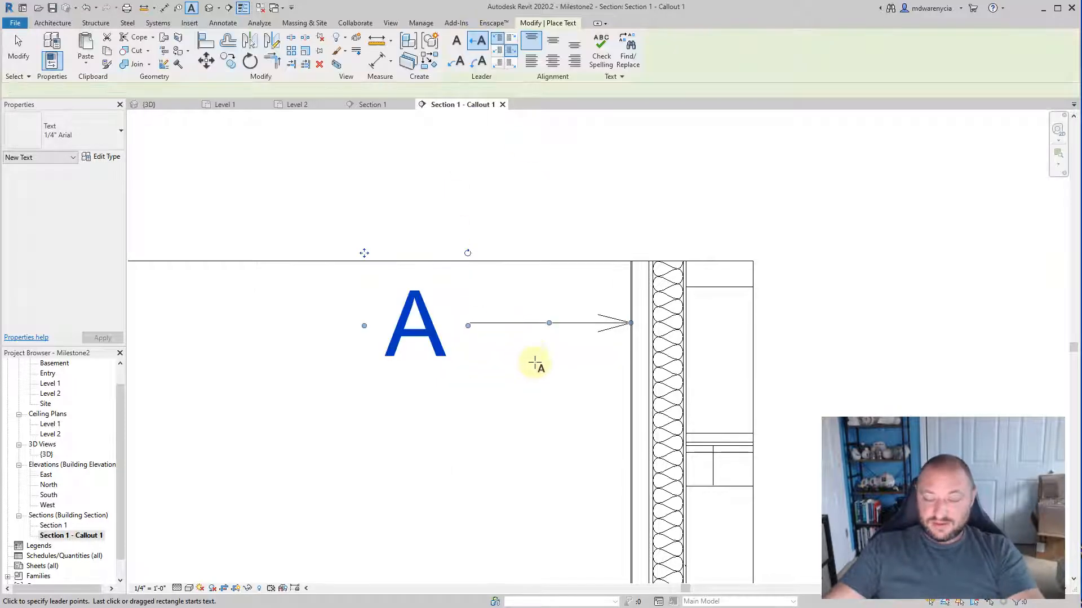
left_click(544, 381)
Step: Copy the "A" note with its leader straight down the wall to create a second note below it
left_click(544, 326)
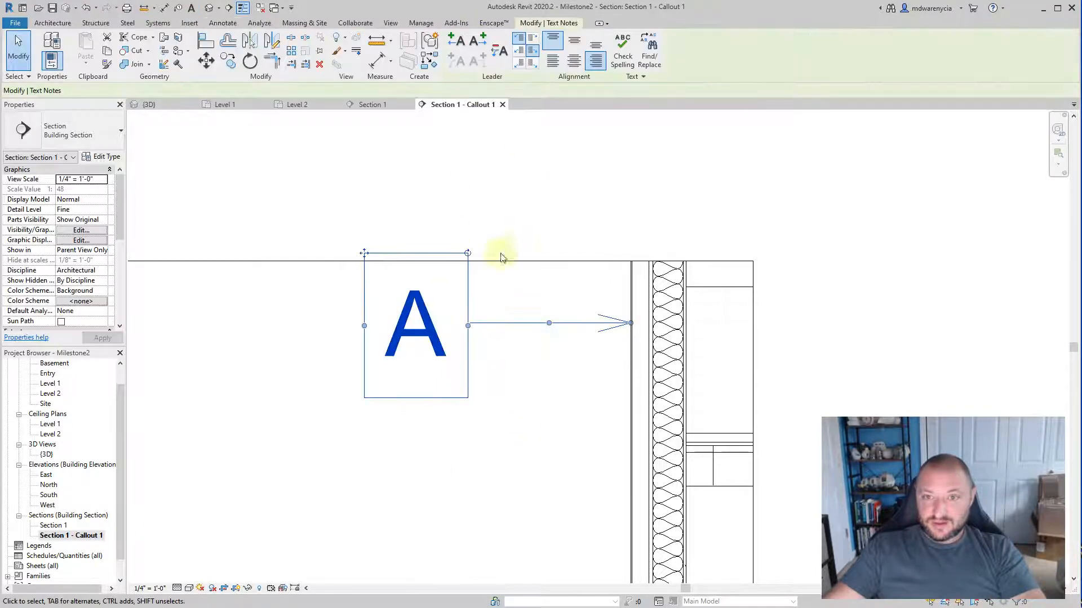
middle_click_drag(570, 364, 557, 236)
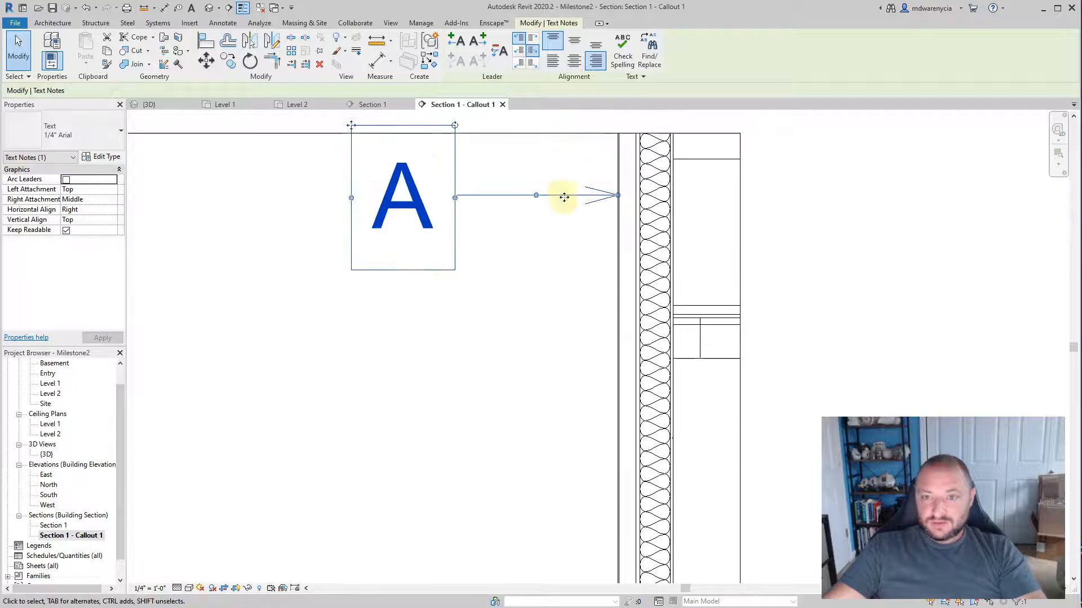
left_click_drag(564, 197, 573, 348, "ctrl")
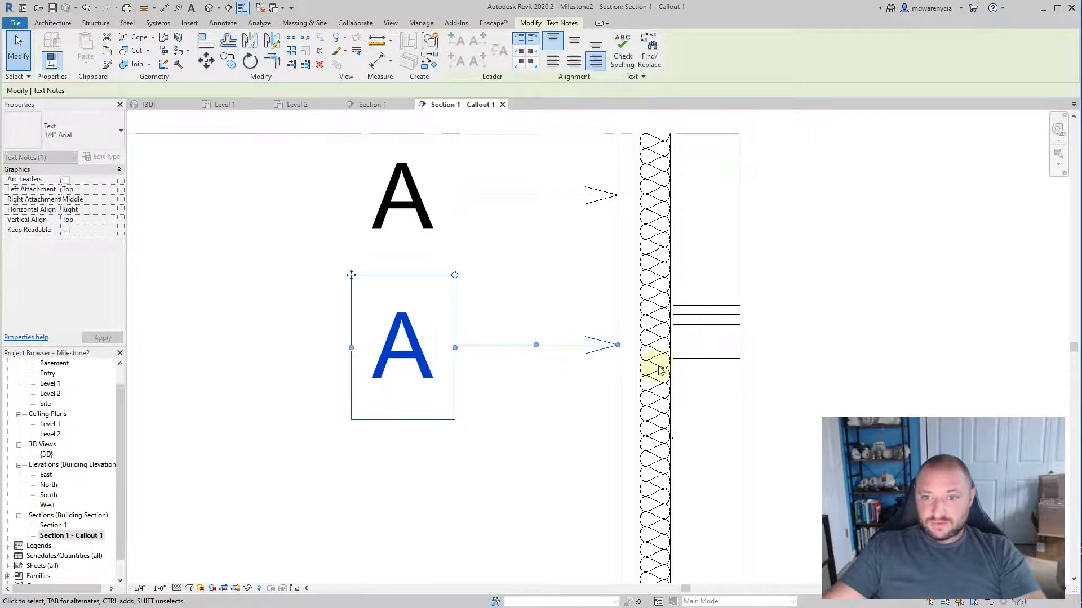
Step: Move the second note's leader end to the inner line of the wall's thin outermost layer and try copying the note below it
scroll(652, 363, "up", 3)
left_click(551, 335)
scroll(550, 334, "up", 2)
left_click(545, 318)
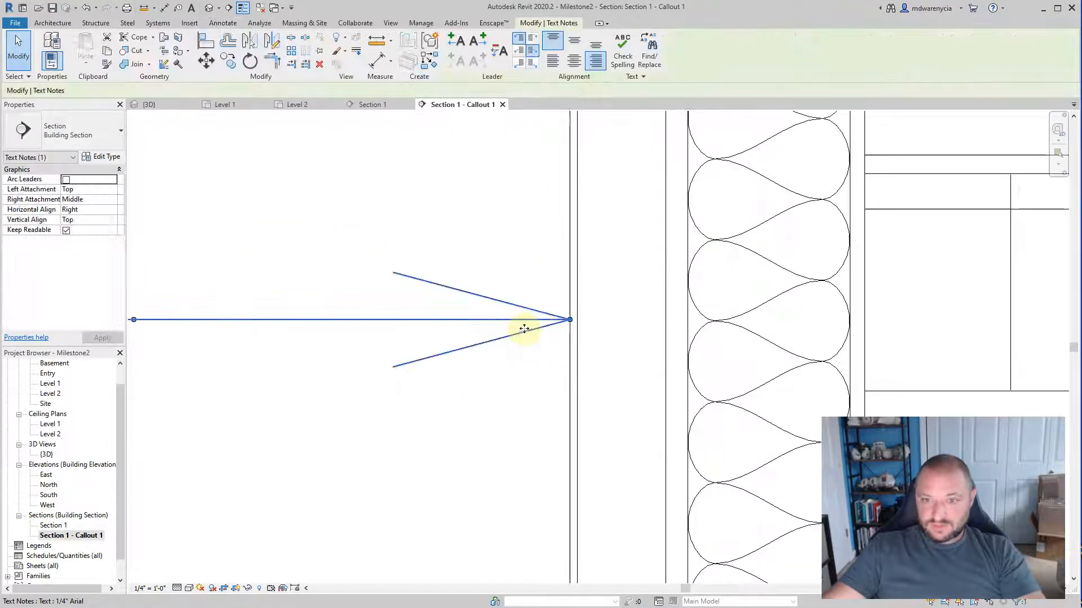
mouse_move(570, 321)
left_mouse_down()
mouse_move(623, 316)
mouse_move(577, 320)
mouse_move(526, 352)
mouse_move(535, 470)
mouse_move(530, 460)
left_mouse_up()
left_click(507, 427)
scroll(505, 340, "down", 5)
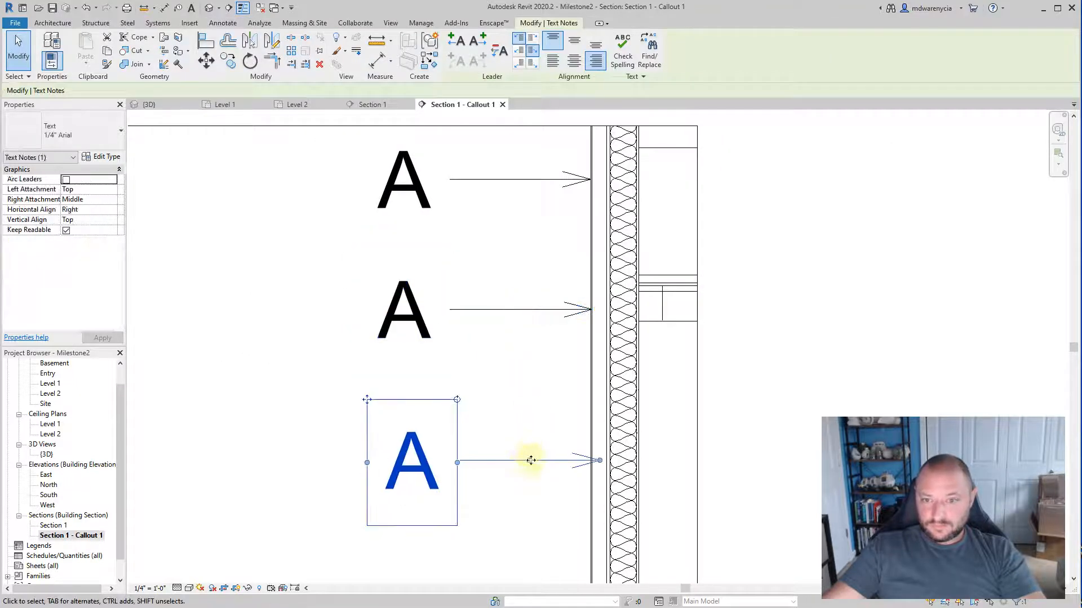
Step: Undo the last note copy and copy the second "A" note straight down to create a third note
key("ctrl+z")
left_click(543, 310)
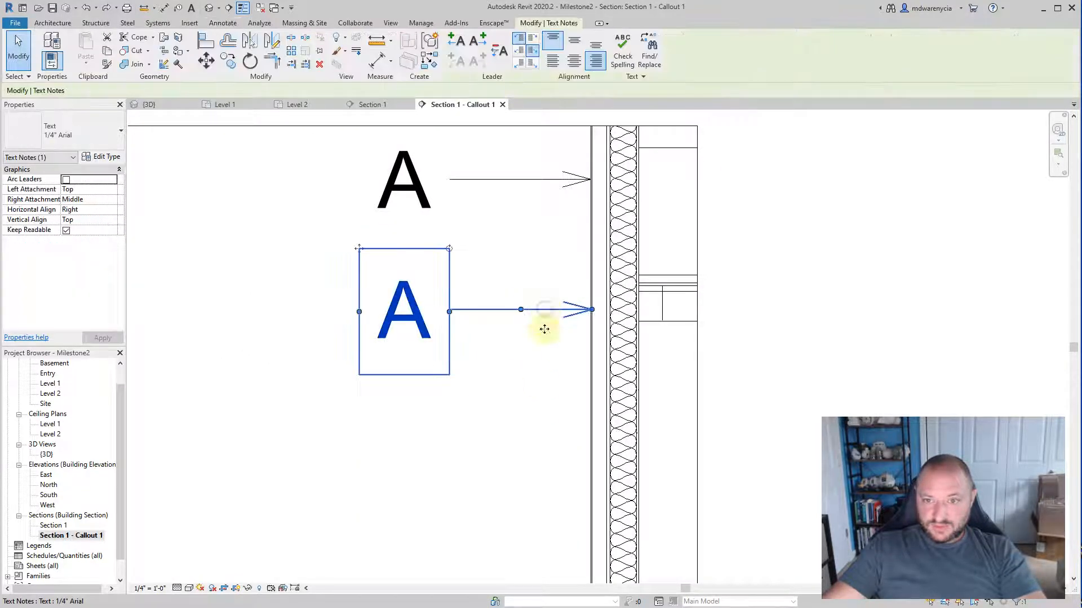
left_click_drag(544, 329, 554, 445, "ctrl")
Step: Extend the third note's leader to the exterior face of the thin layer just outside the insulated stud layer
middle_click_drag(550, 416, 473, 283)
scroll(516, 313, "up", 5)
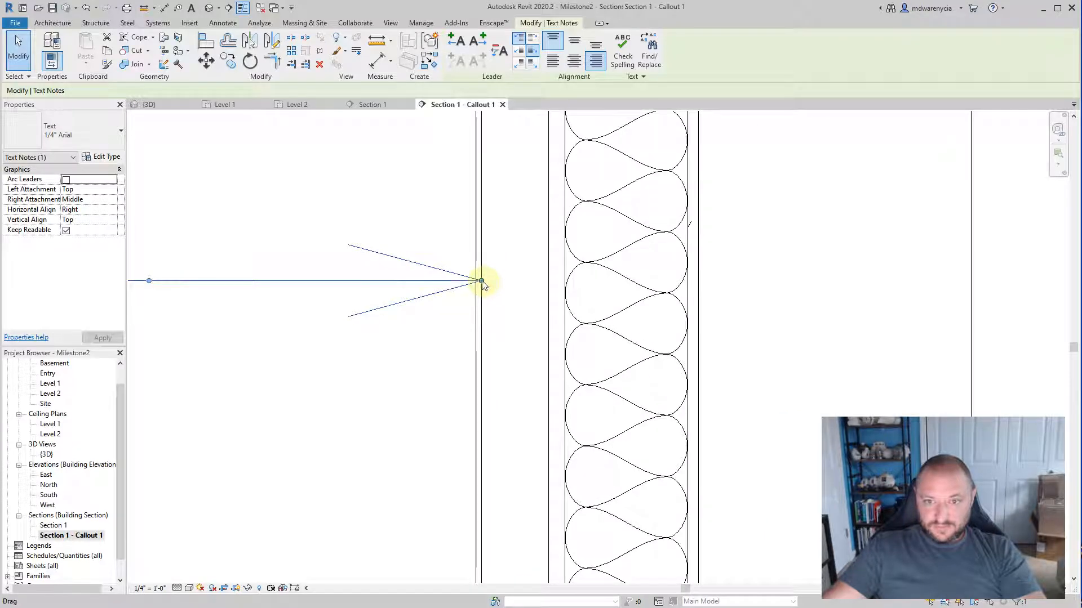
left_click_drag(482, 281, 549, 281)
left_click(316, 391)
scroll(314, 403, "down", 3)
middle_click_drag(315, 403, 570, 361)
scroll(363, 351, "down", 3)
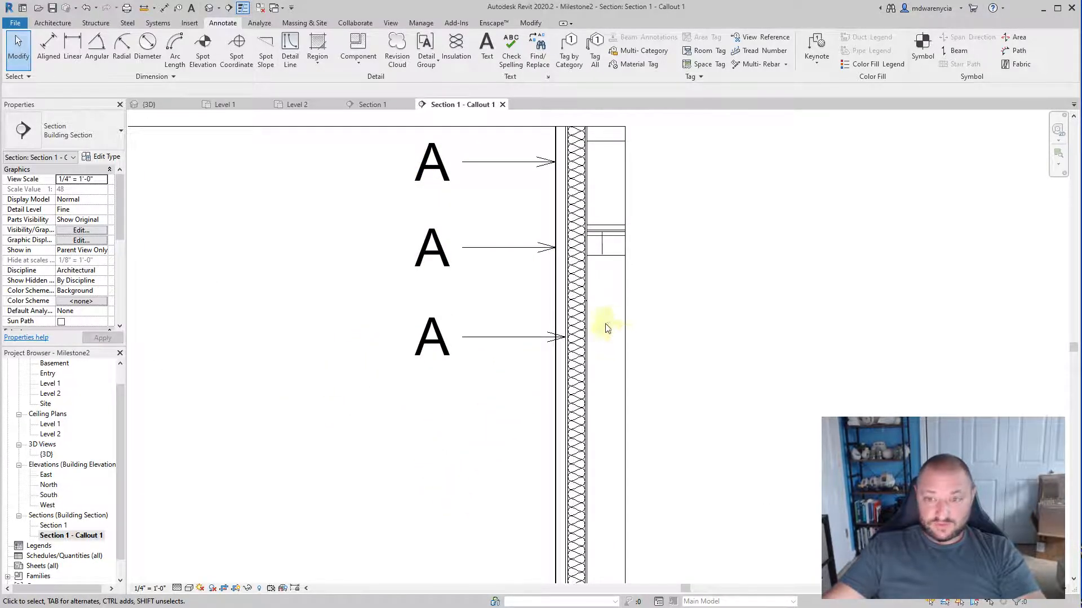
scroll(606, 329, "up", 2)
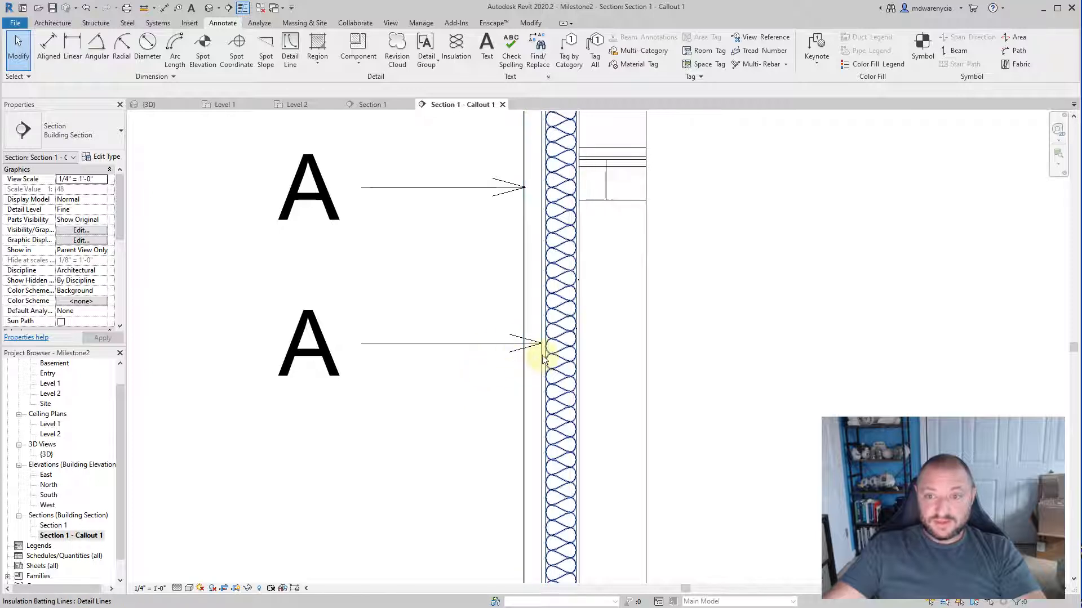
left_click(470, 347)
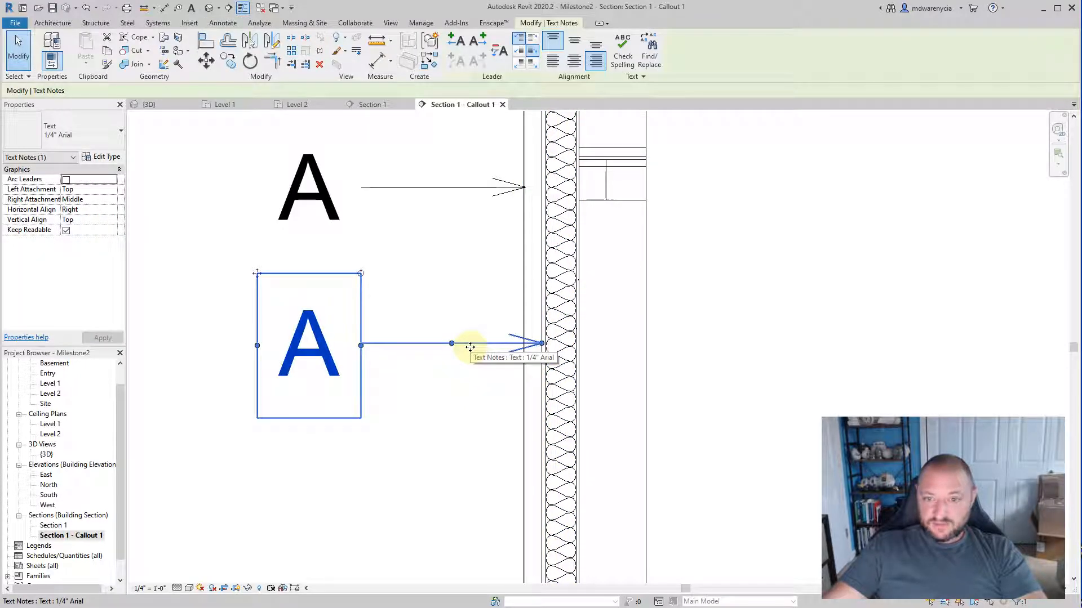
left_click(724, 212)
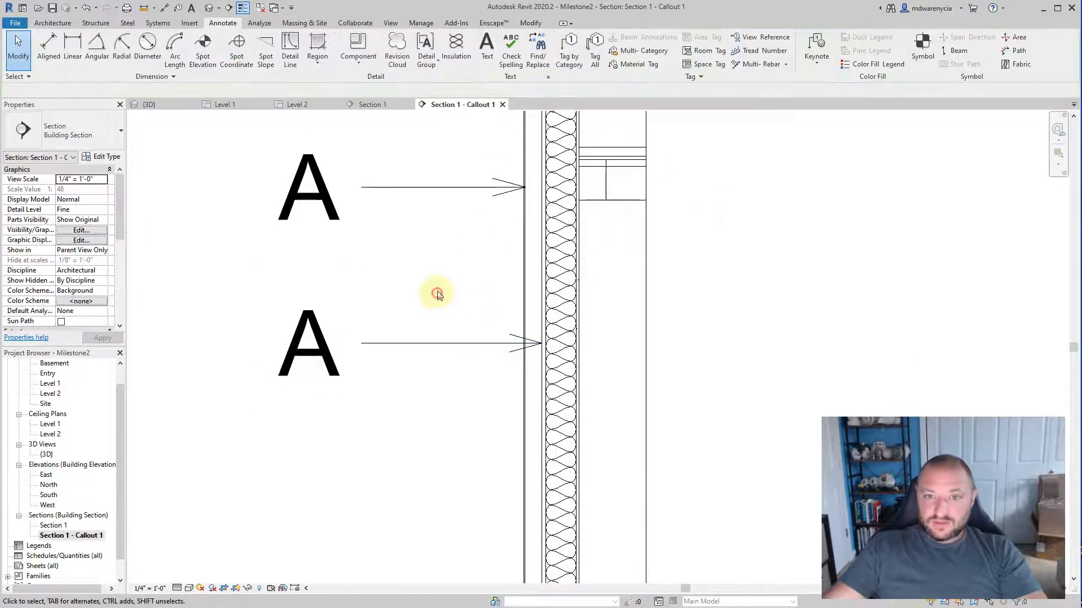
left_click(488, 47)
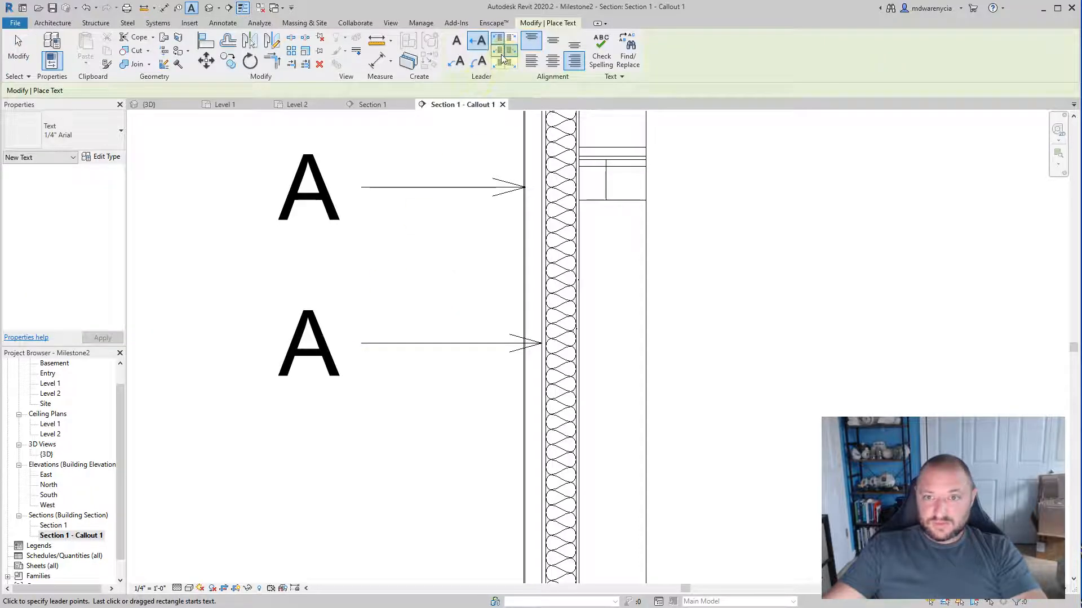
key("Escape")
Step: Copy the third "A" note with its leader straight down the wall to create a fourth note
left_click(320, 346)
middle_click_drag(469, 355, 545, 208)
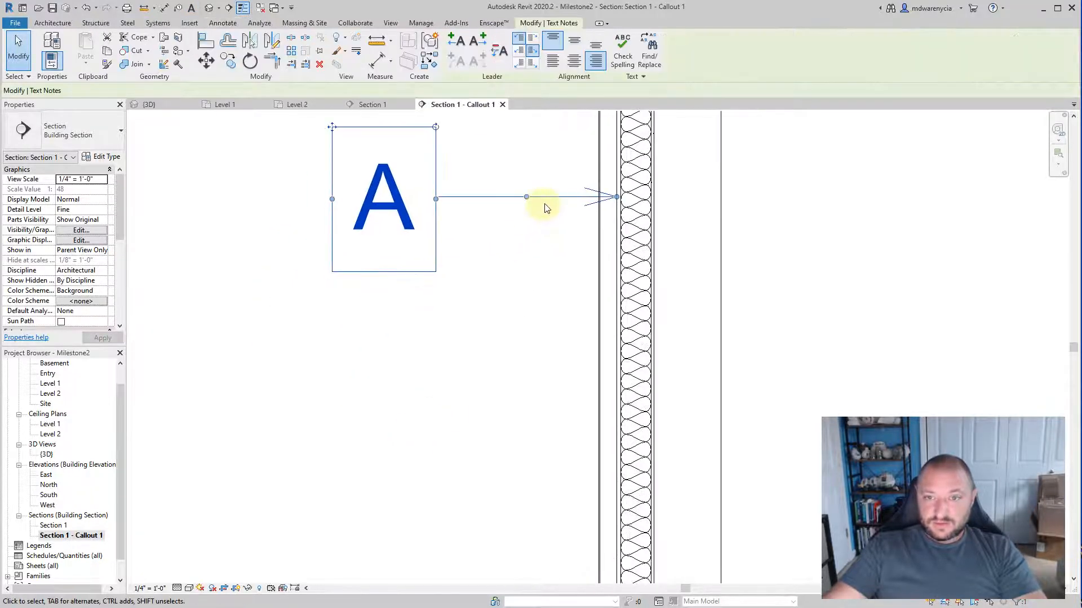
left_click_drag(554, 211, 551, 345, "ctrl")
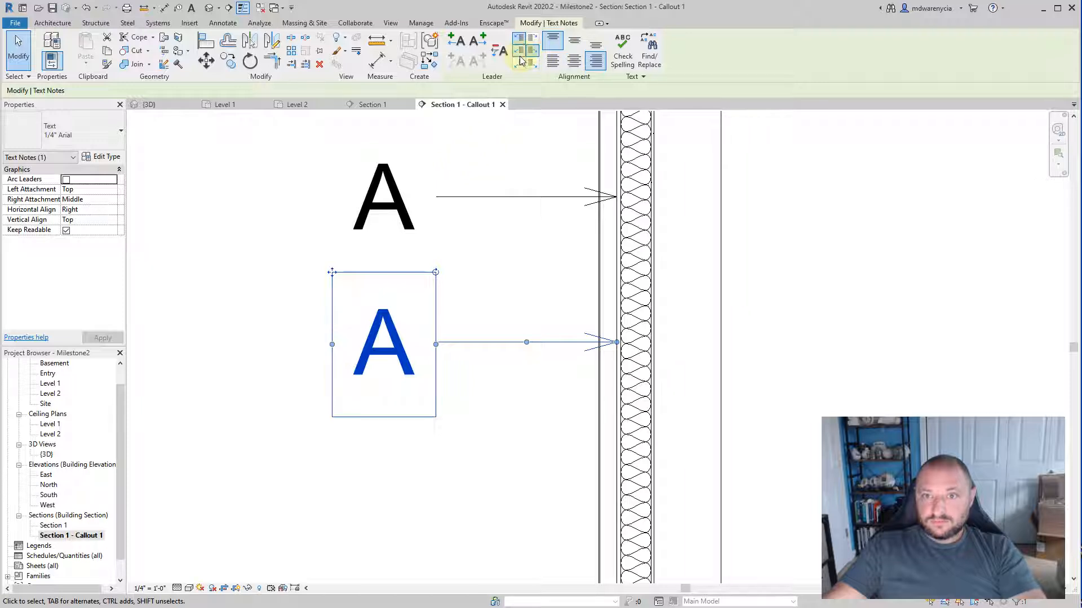
left_click(530, 153)
scroll(485, 386, "down", 3)
left_click(488, 47)
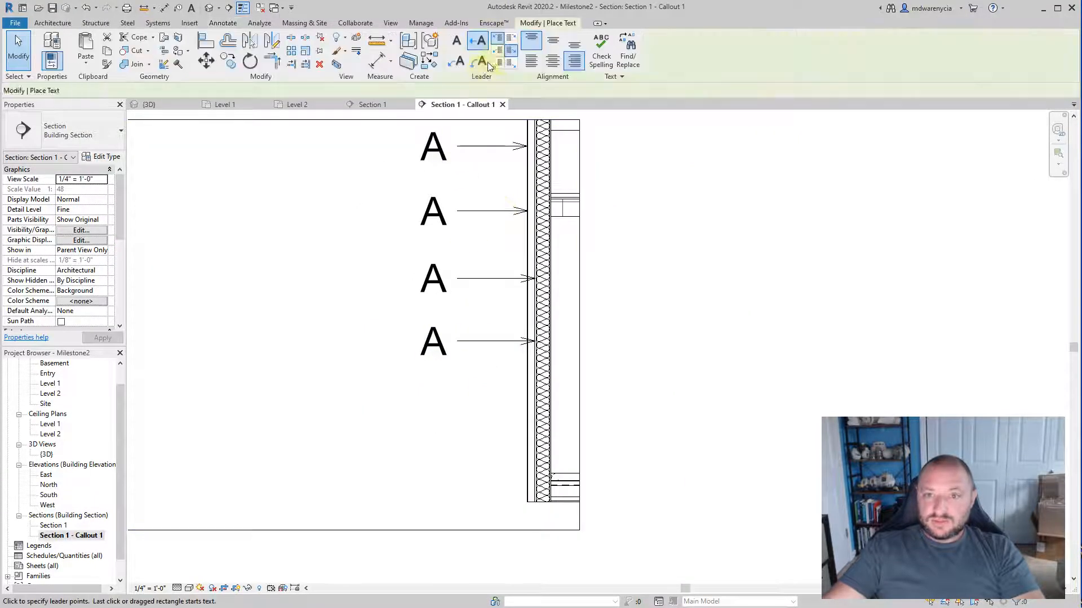
key("Escape")
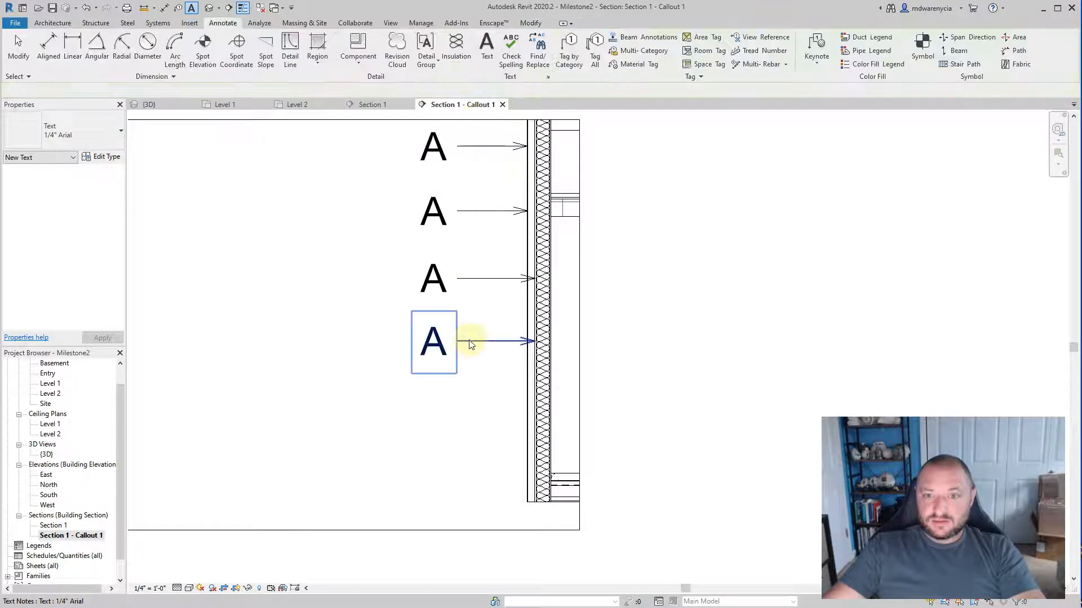
left_click(471, 340)
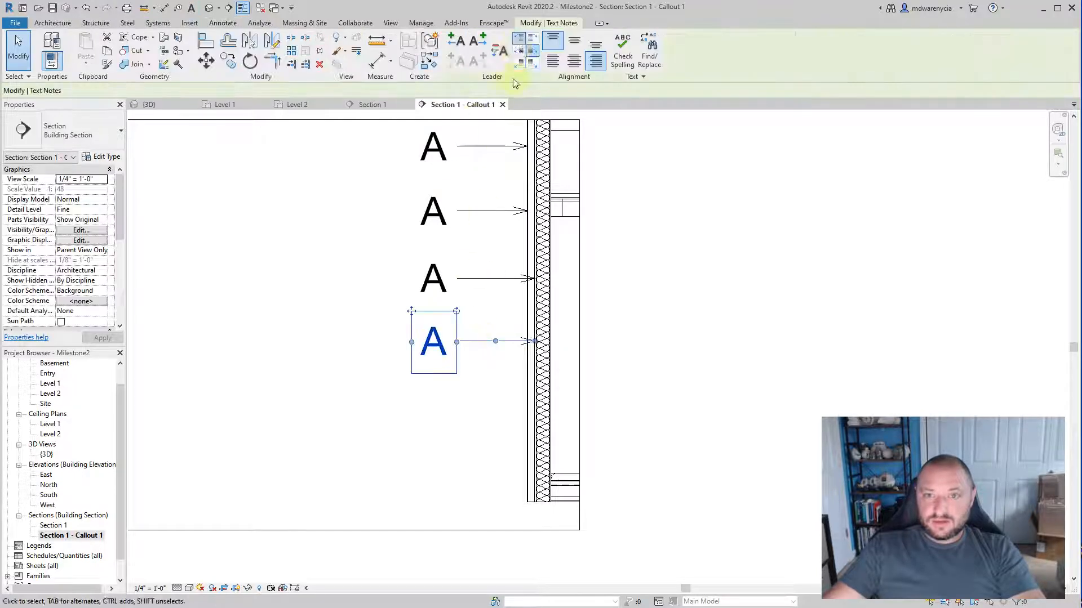
left_click(478, 232)
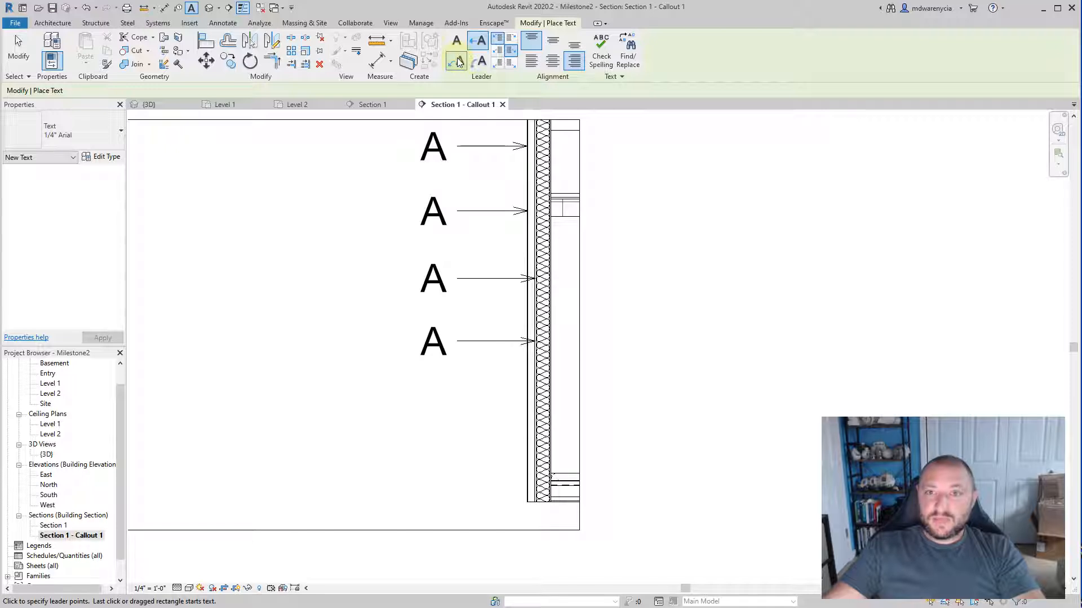
Step: Place a text note "B" below the fourth "A" with a two-segment leader ending on the insulated stud layer's exterior face
scroll(473, 408, "up", 2)
scroll(597, 342, "up", 2)
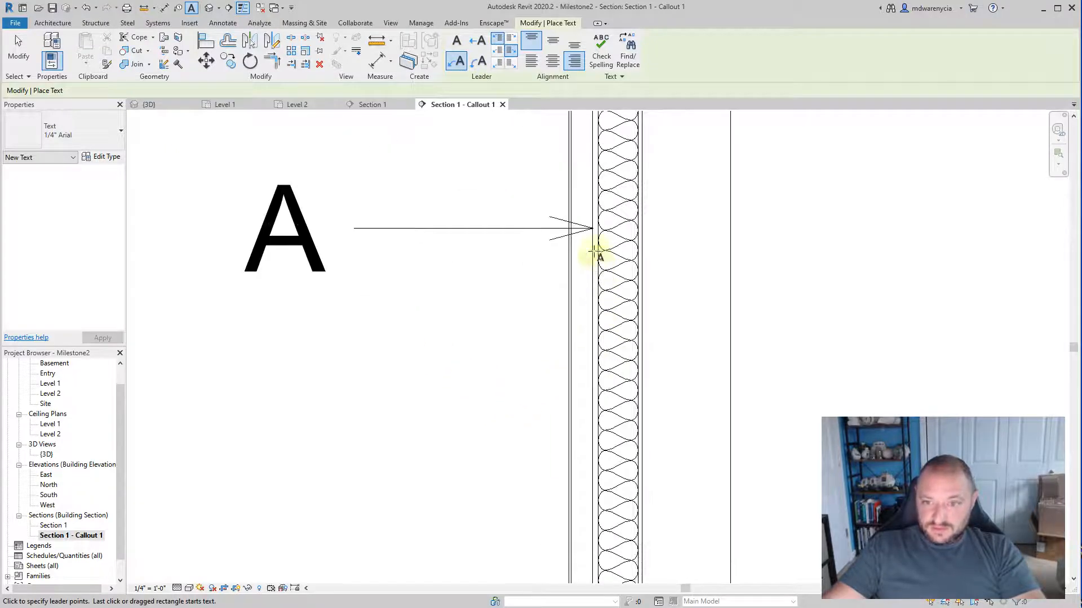
scroll(595, 296, "up", 1)
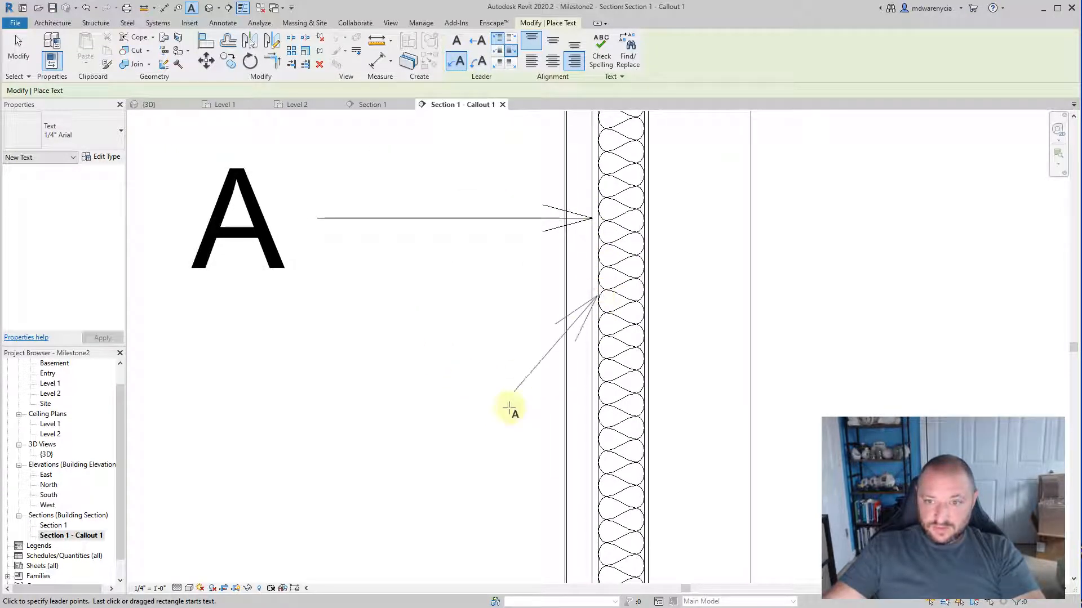
left_click(429, 394)
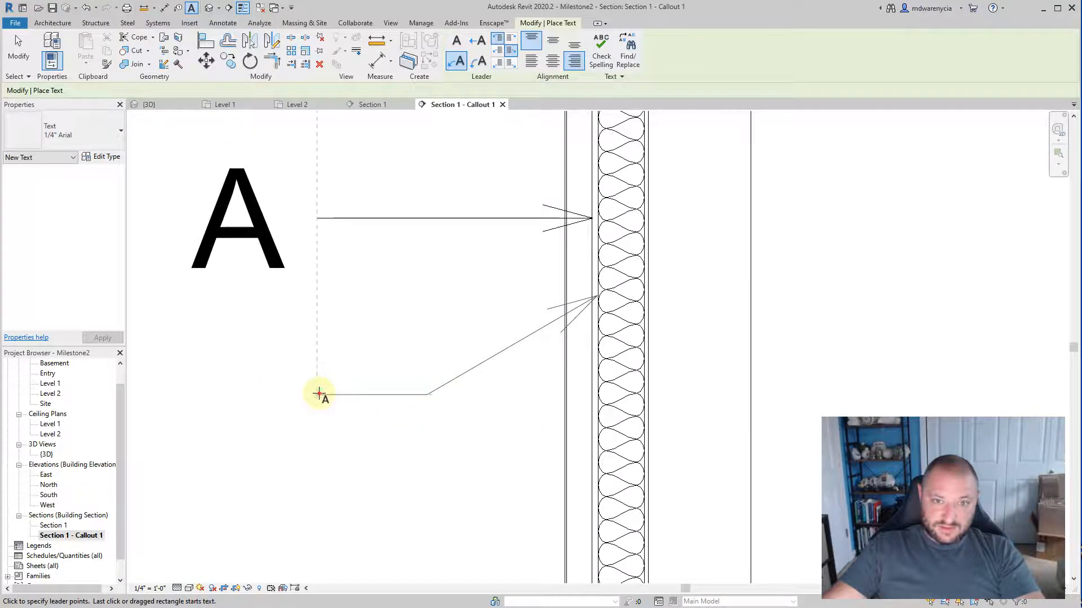
left_click_drag(285, 362, 347, 499)
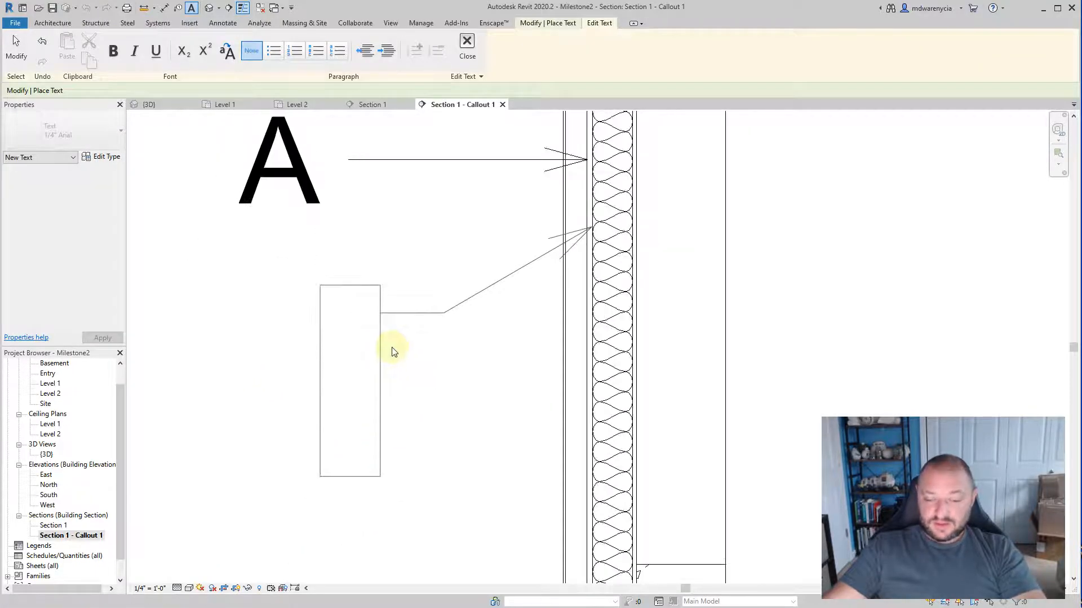
type("B")
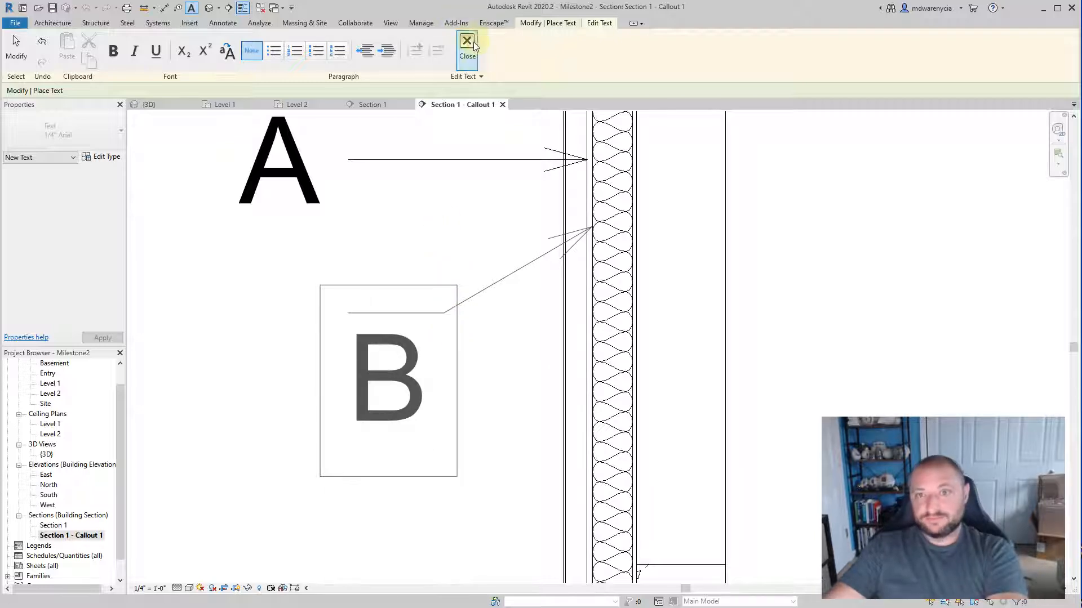
left_click(470, 43)
scroll(495, 447, "up", 5)
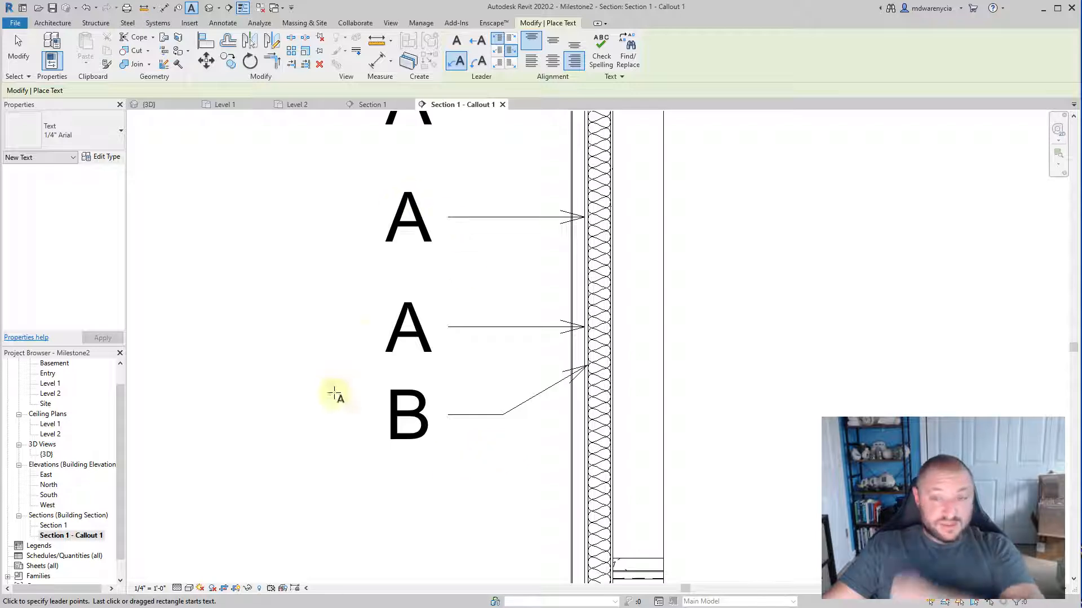
Step: Copy the "B" note with its two-segment leader straight down the wall to create a second "B" note
middle_click_drag(497, 422, 522, 300)
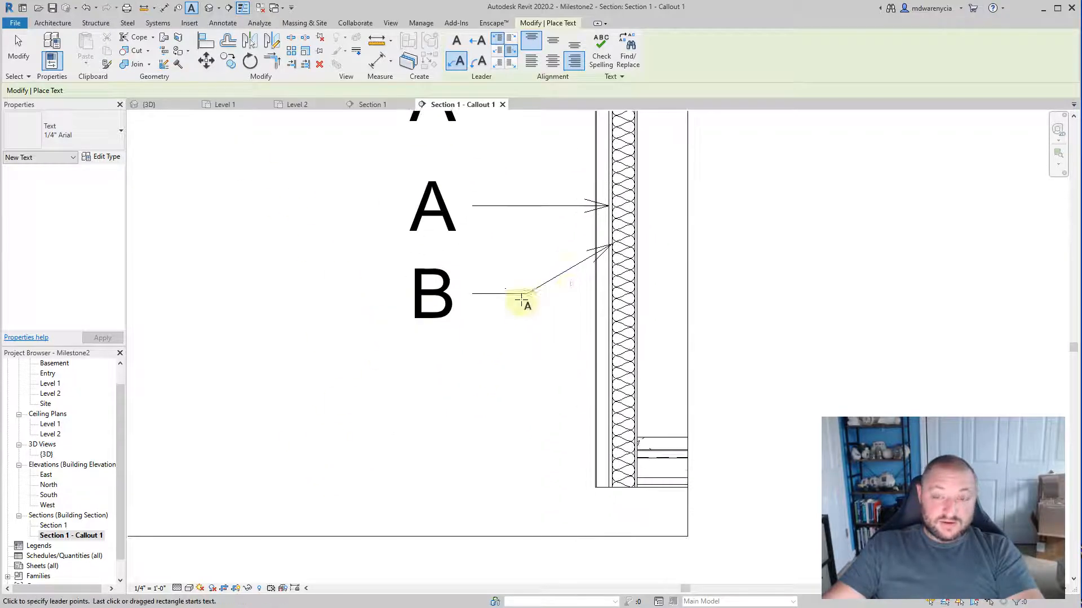
key("Escape")
left_click(567, 283)
mouse_move(570, 282)
left_mouse_down()
mouse_move(560, 389)
mouse_move(562, 362)
mouse_move(591, 349)
left_mouse_up()
left_click(688, 363)
scroll(596, 352, "up", 3)
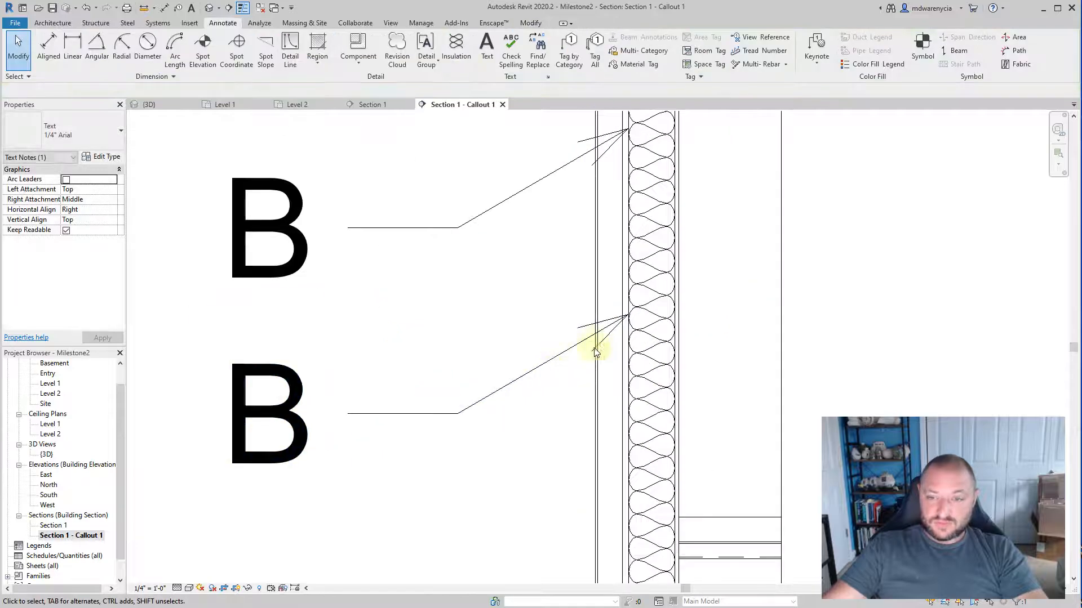
Step: Inspect the lower "B" note's leader end at the stud layer and review the notes up to the top of the wall
left_click(536, 364)
scroll(617, 314, "up", 2)
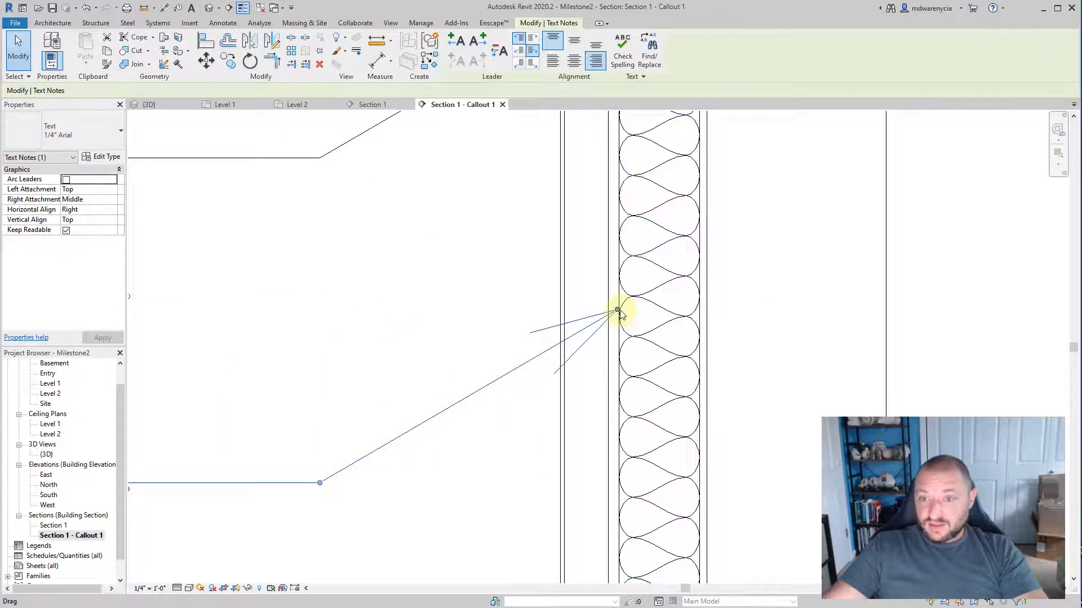
scroll(601, 312, "down", 5)
middle_click_drag(469, 208, 463, 492)
mouse_move(414, 191)
middle_mouse_down()
mouse_move(439, 316)
mouse_move(428, 396)
middle_mouse_up()
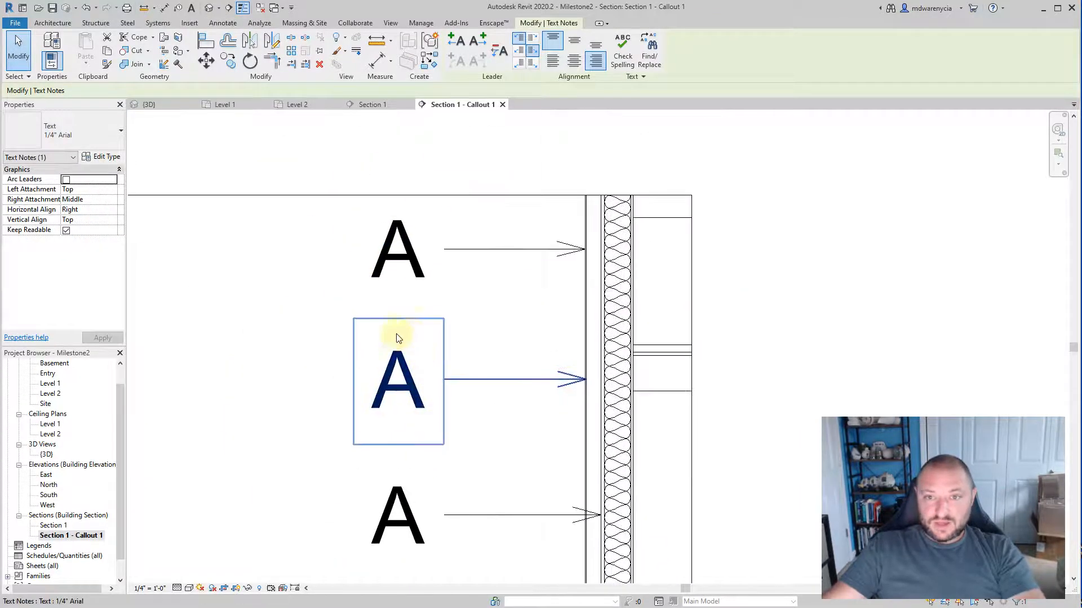
scroll(396, 338, "down", 3)
mouse_move(355, 346)
middle_mouse_down()
mouse_move(367, 357)
mouse_move(418, 314)
middle_mouse_up()
left_click(374, 290)
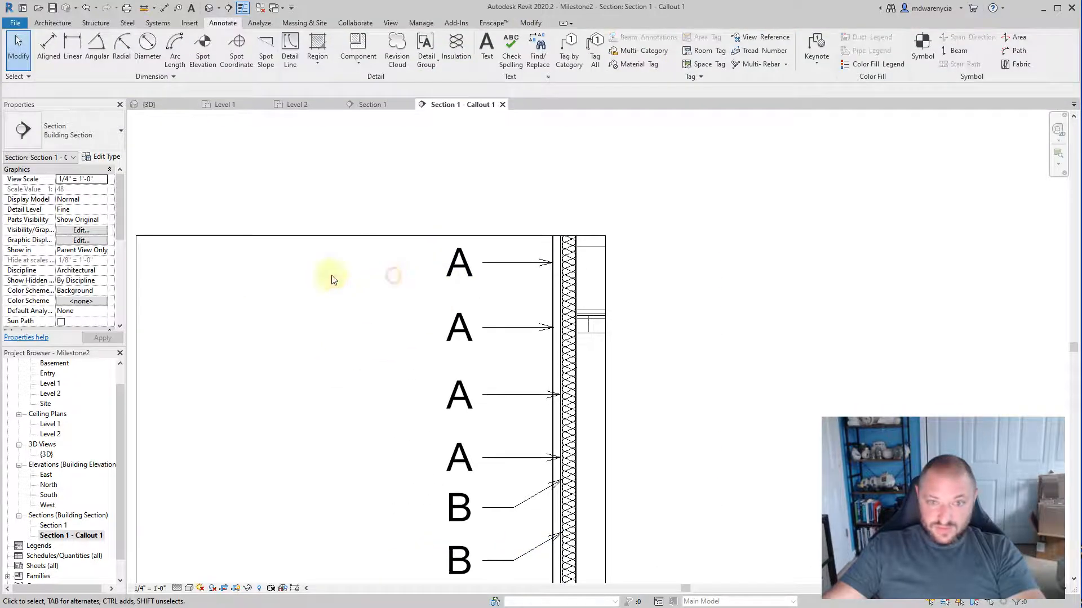
Step: Open the layer structure of the Exterior Siding Wall type for the wall in the callout
left_click(552, 294)
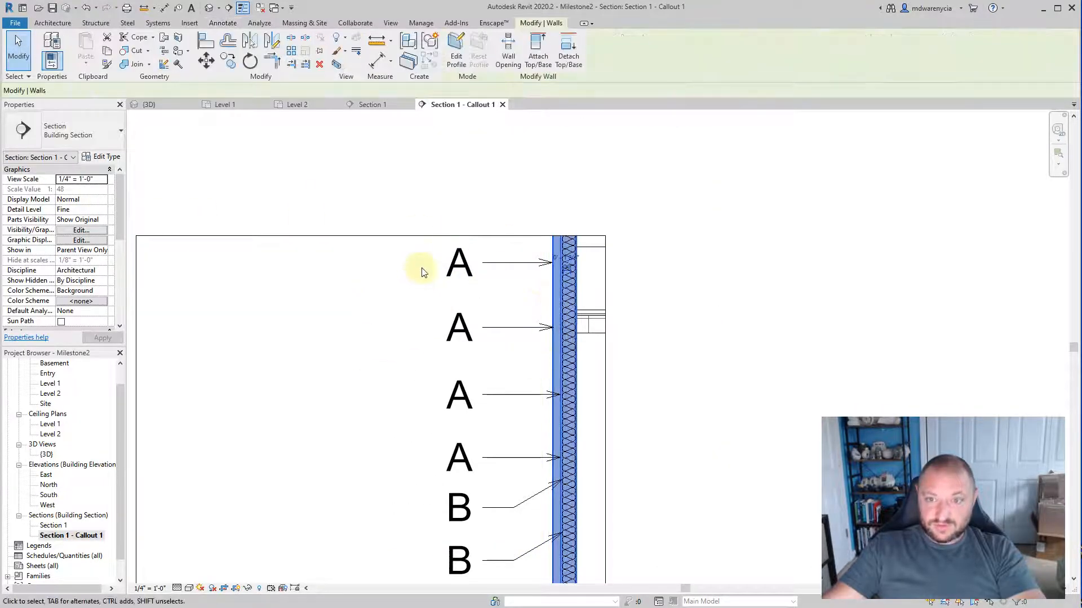
left_click(114, 160)
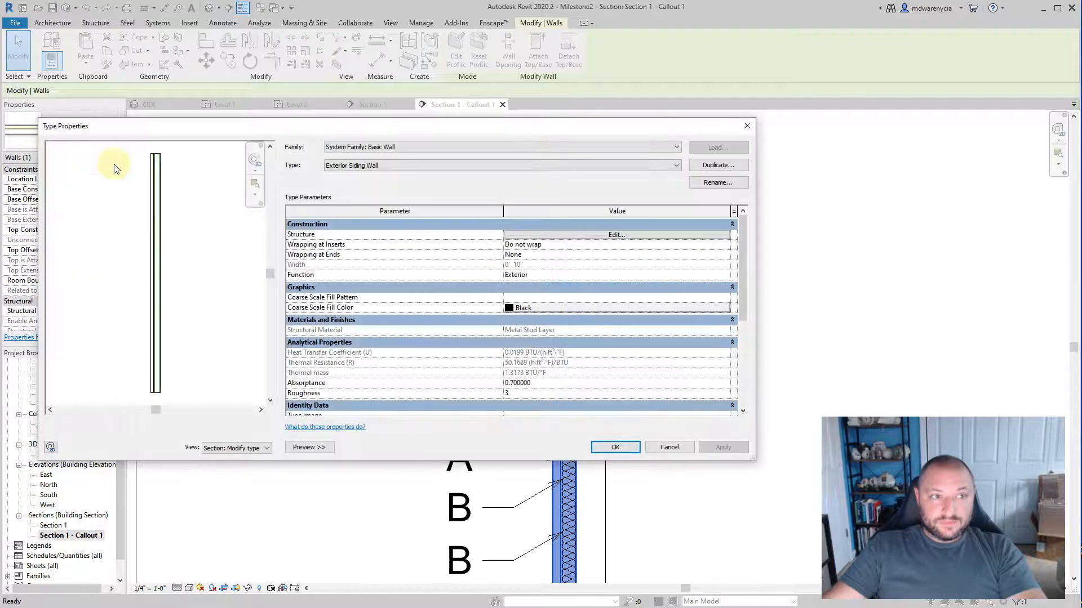
left_click(597, 236)
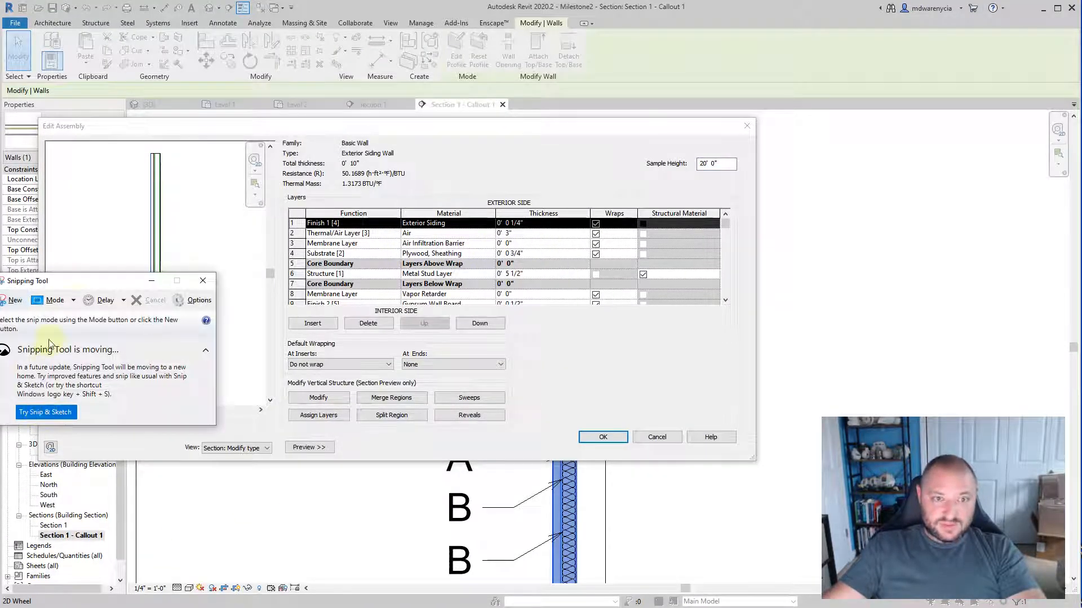
Step: Enlarge the Edit Assembly dialog to show every wall layer and capture the layer functions and materials with Snipping Tool
left_click_drag(84, 285, 320, 112)
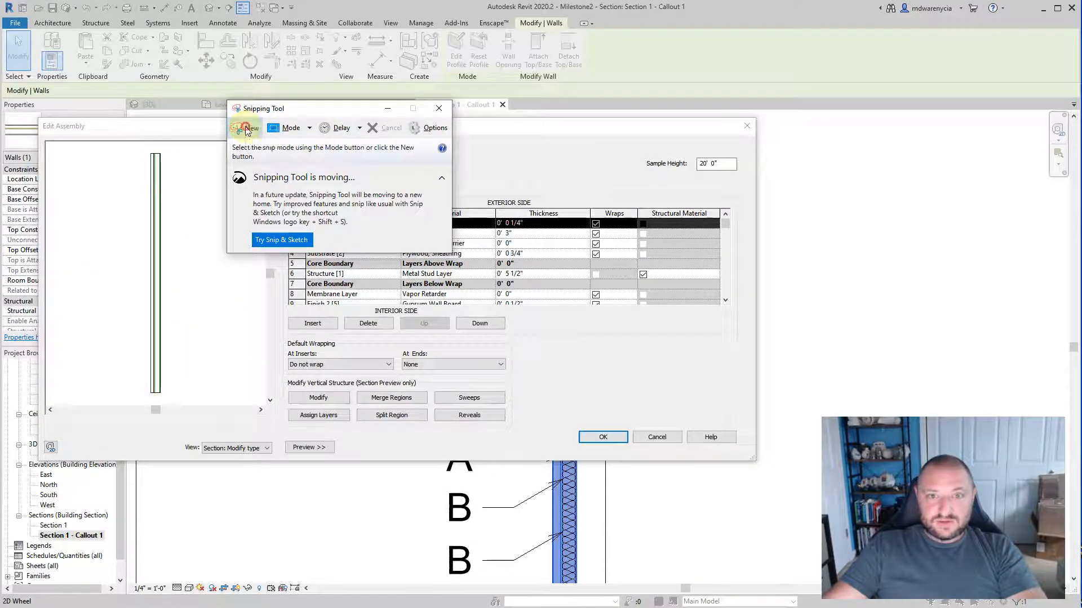
left_click(246, 131)
left_click(385, 128)
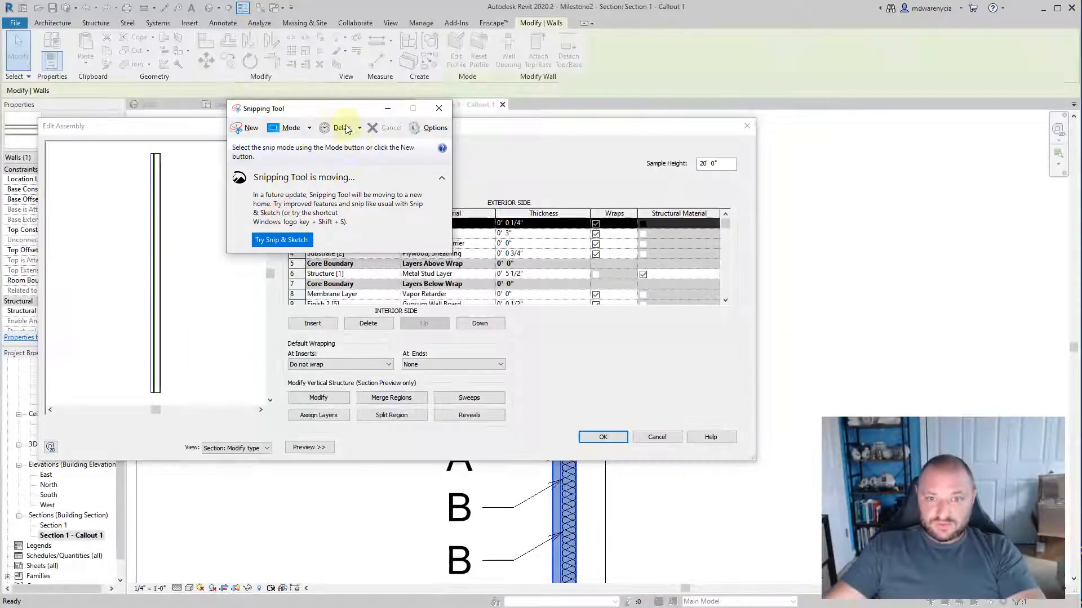
left_click_drag(337, 111, 892, 7)
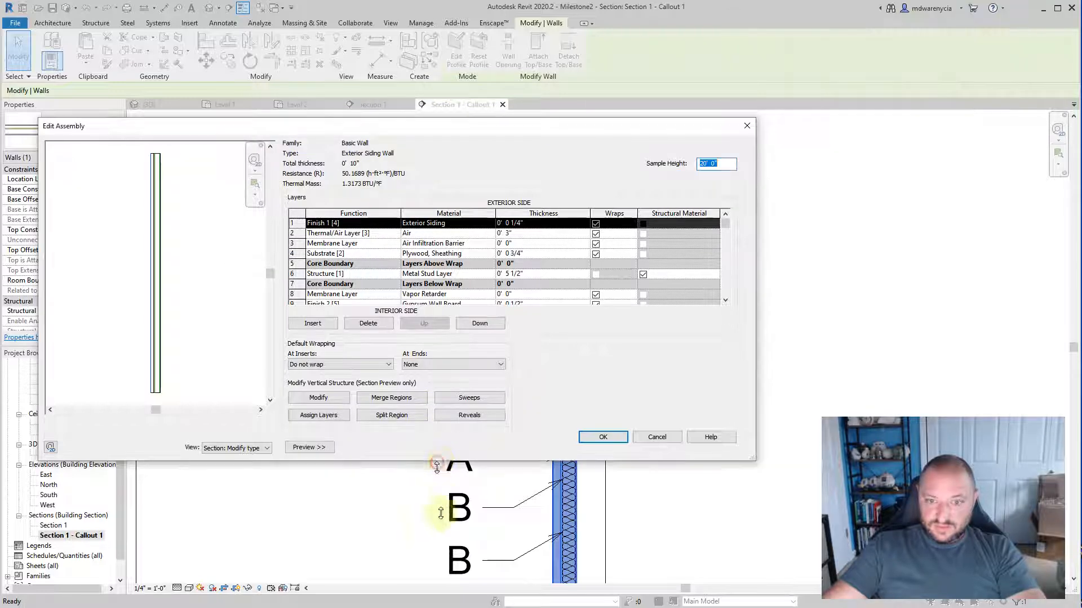
left_click_drag(449, 460, 449, 532)
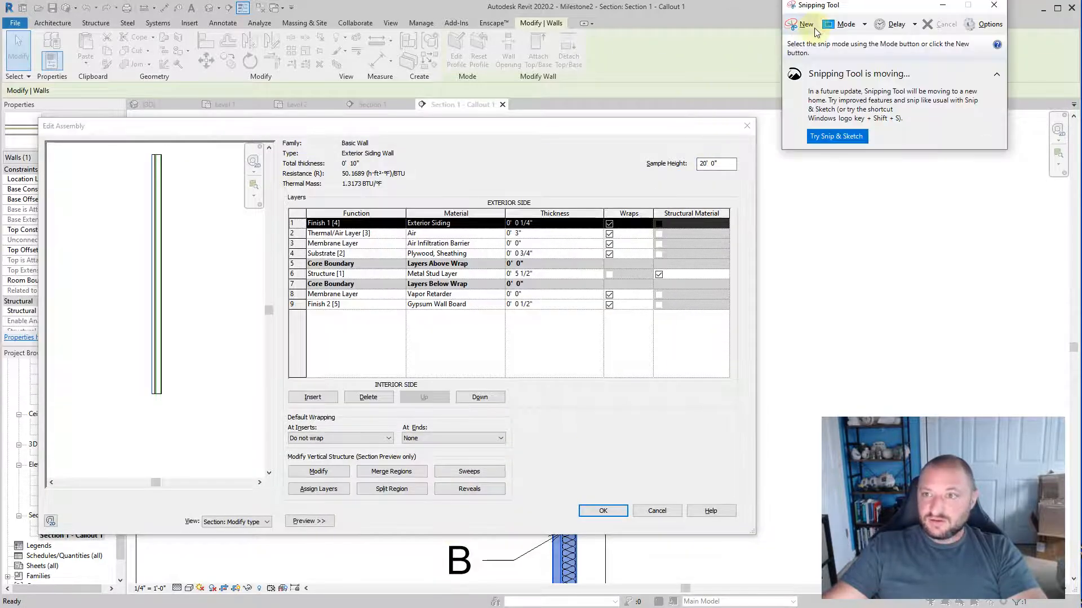
left_click(805, 24)
left_click_drag(325, 250, 546, 324)
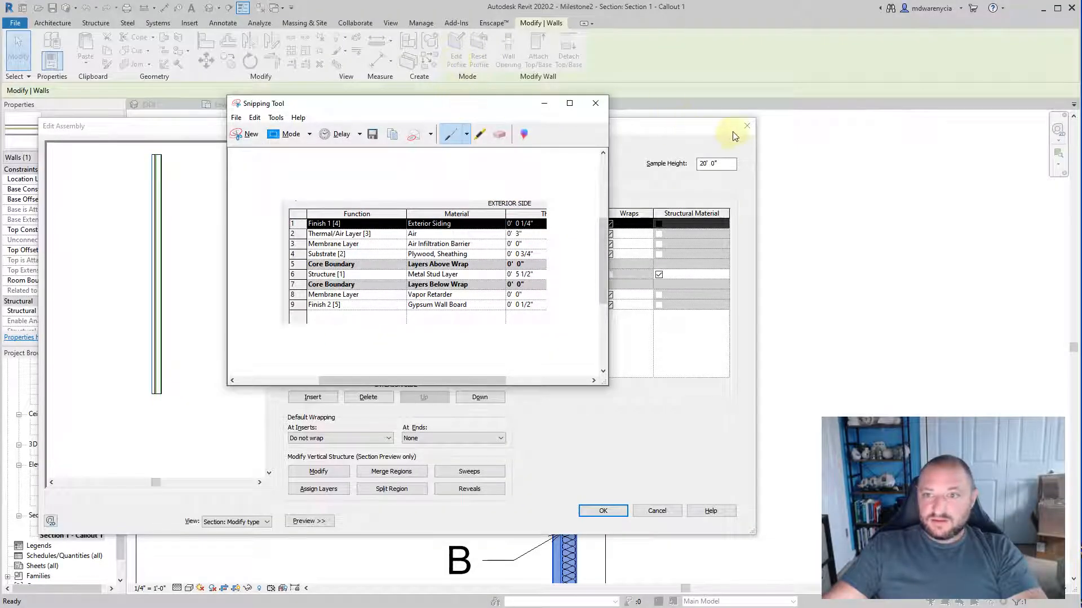
Step: Close the wall's assembly and type properties without saving changes, moving the captured layer list aside for reference
left_click(735, 136)
left_click(746, 126)
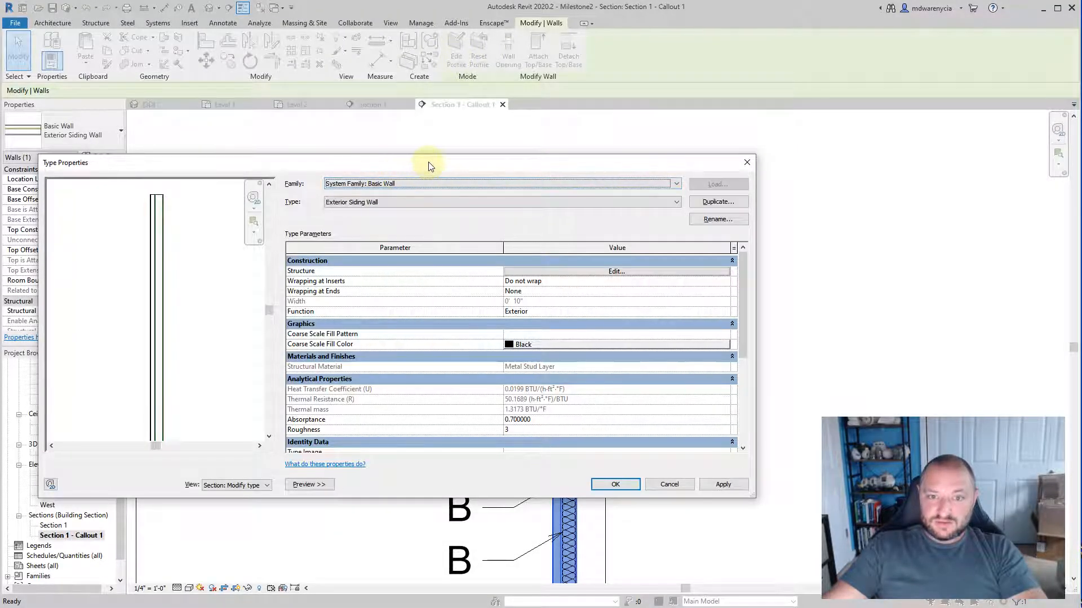
key("alt+Tab")
left_click_drag(755, 74, 838, 33)
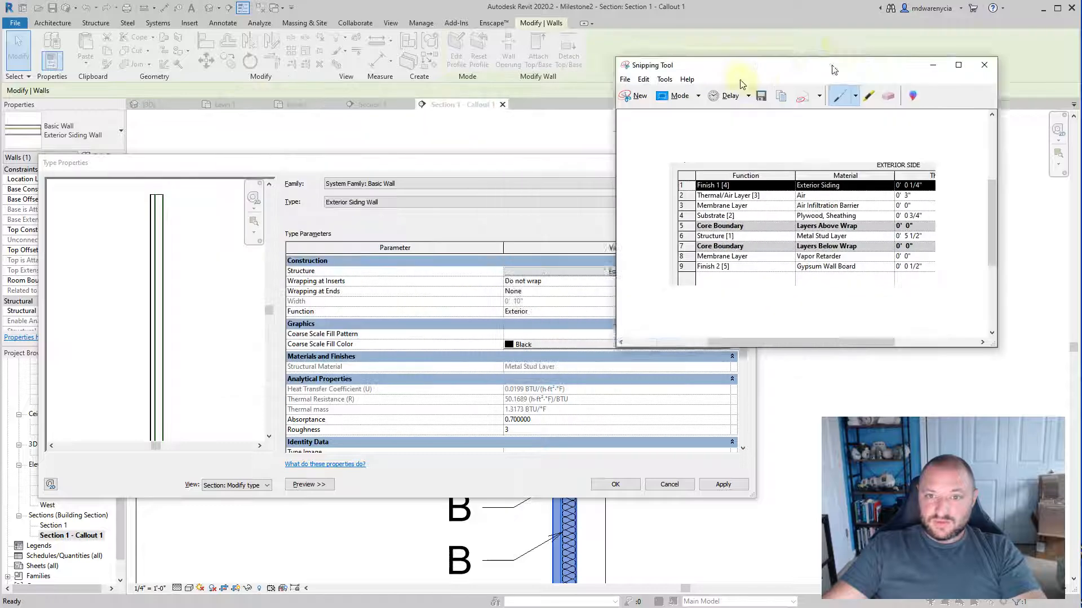
left_click(670, 484)
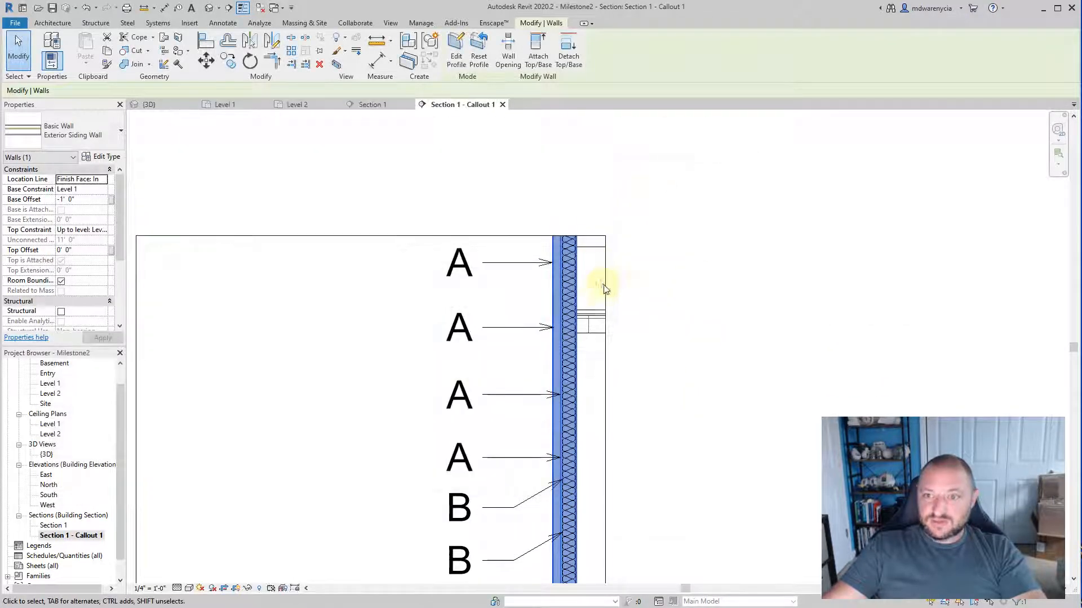
Step: Examine the captured layer list against the topmost "A" notes pointing at the wall's exterior face
key("alt+Tab")
scroll(629, 282, "up", 3)
left_click(464, 319)
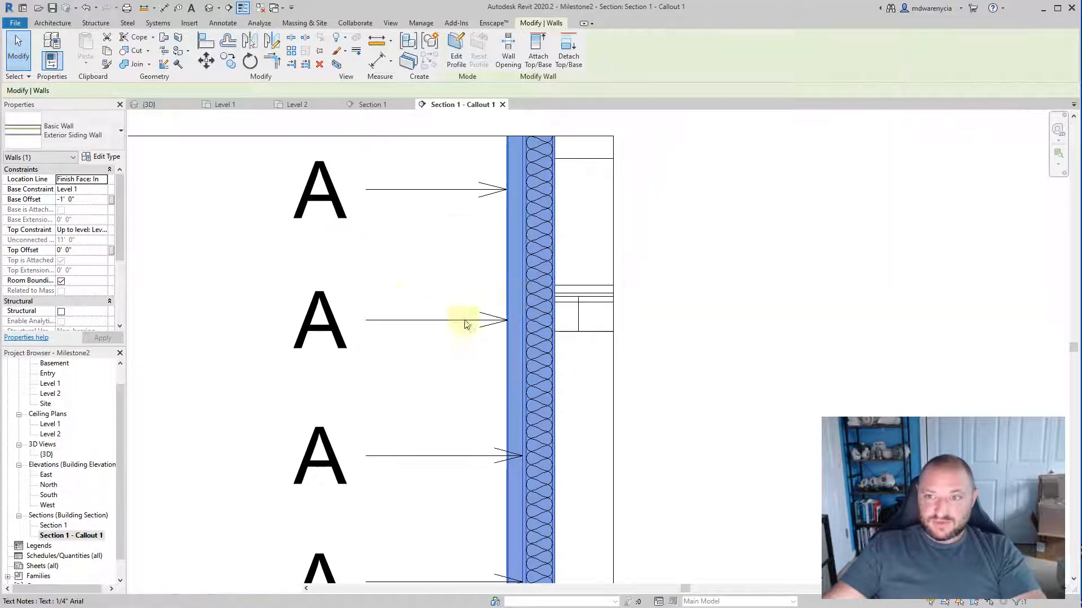
left_click(309, 212)
middle_click_drag(309, 212, 462, 268)
scroll(463, 268, "up", 1)
key("alt+Tab")
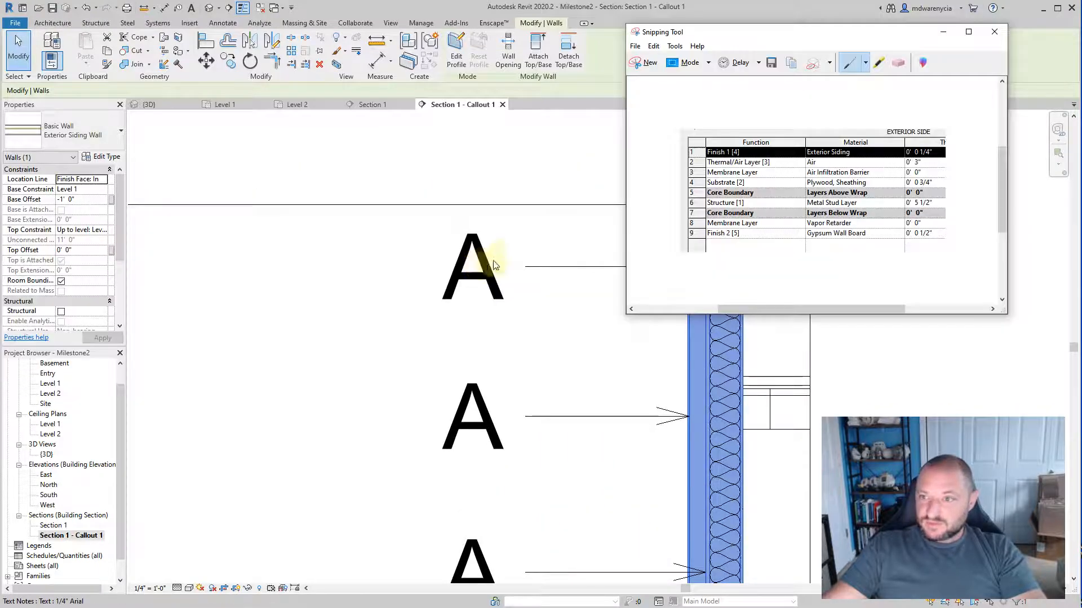
key("alt+Tab")
Step: Replace the topmost "A" note's text with CLAPBOARD SIDING and finish editing the note
double_click(482, 262)
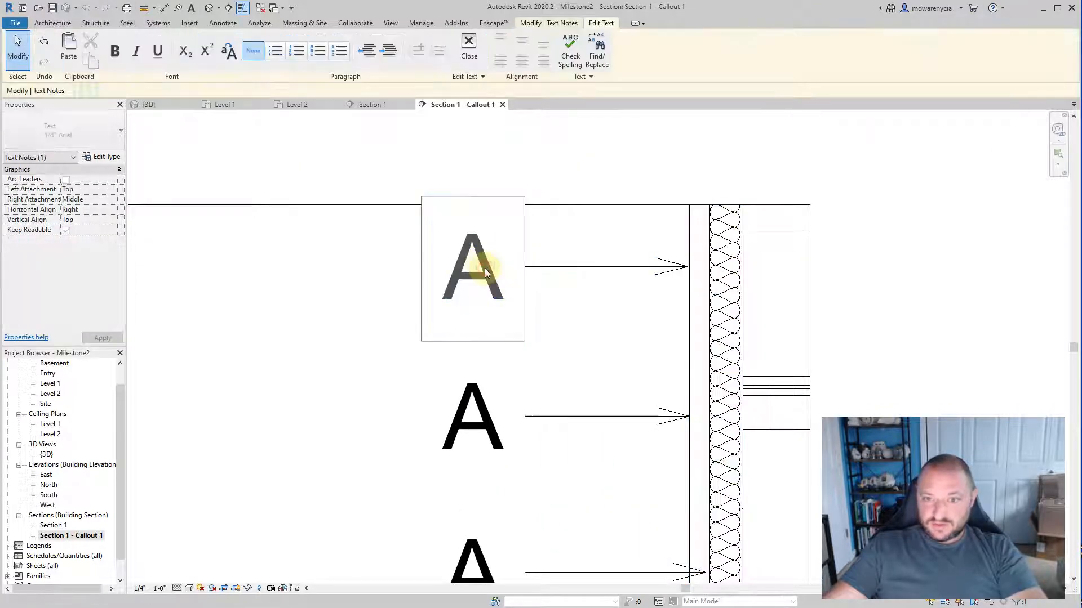
double_click(455, 256)
type("CL")
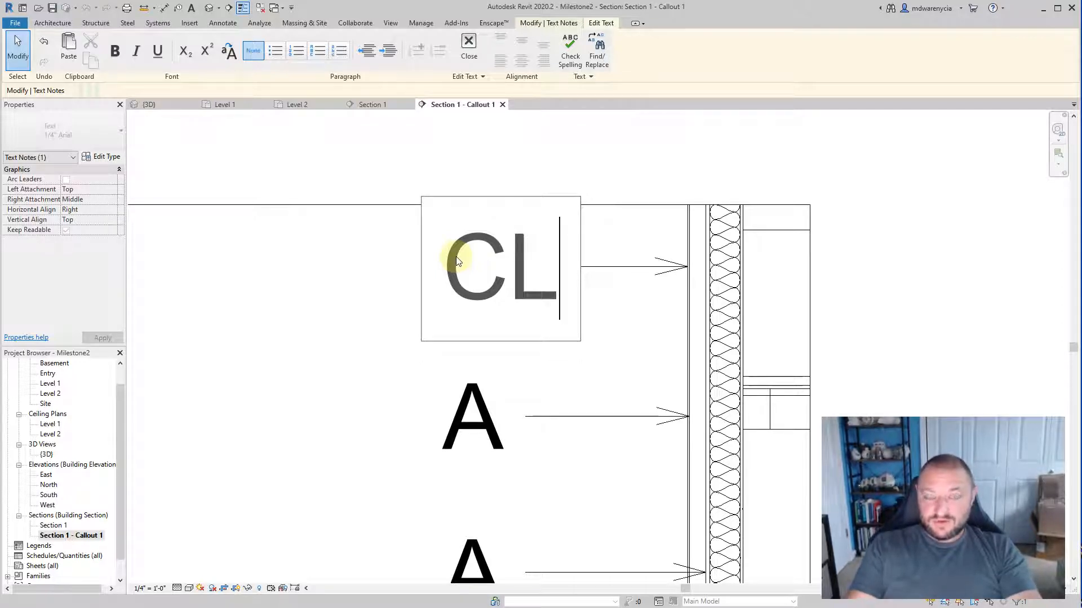
type("AP")
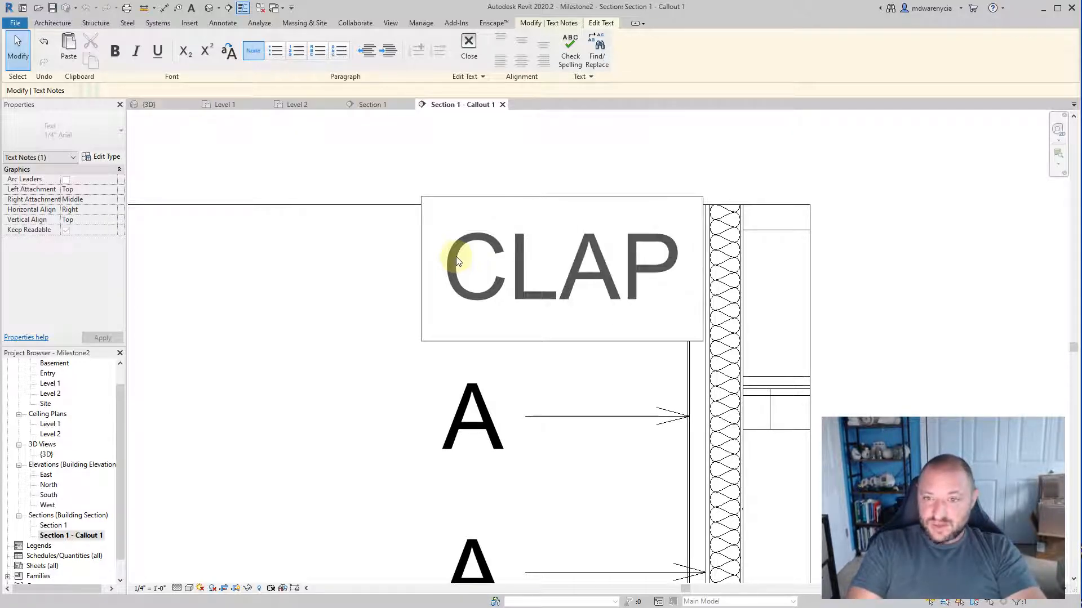
type("BOARD SIDING")
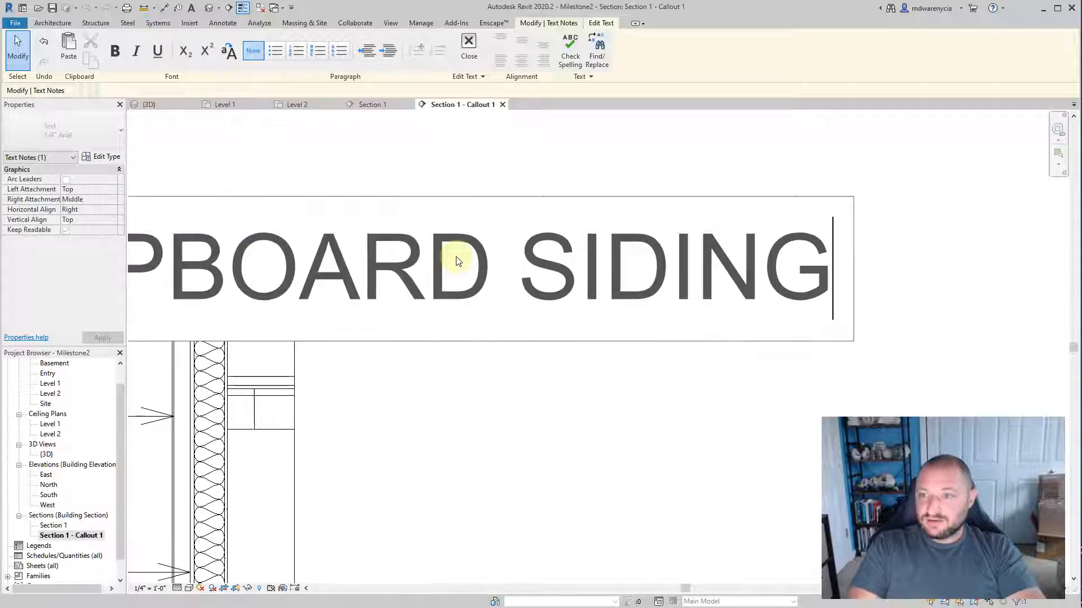
scroll(560, 231, "down", 3)
left_click(469, 48)
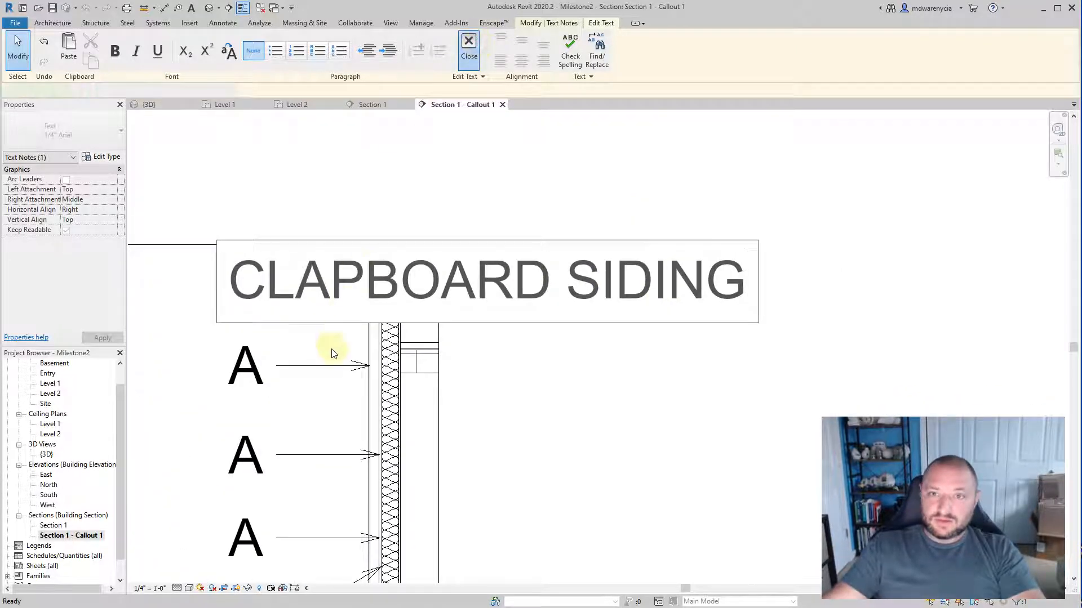
Step: Deselect the CLAPBOARD SIDING note and set the callout view's scale to 1/2" = 1'-0"
middle_click_drag(535, 298, 527, 341)
scroll(474, 355, "down", 2)
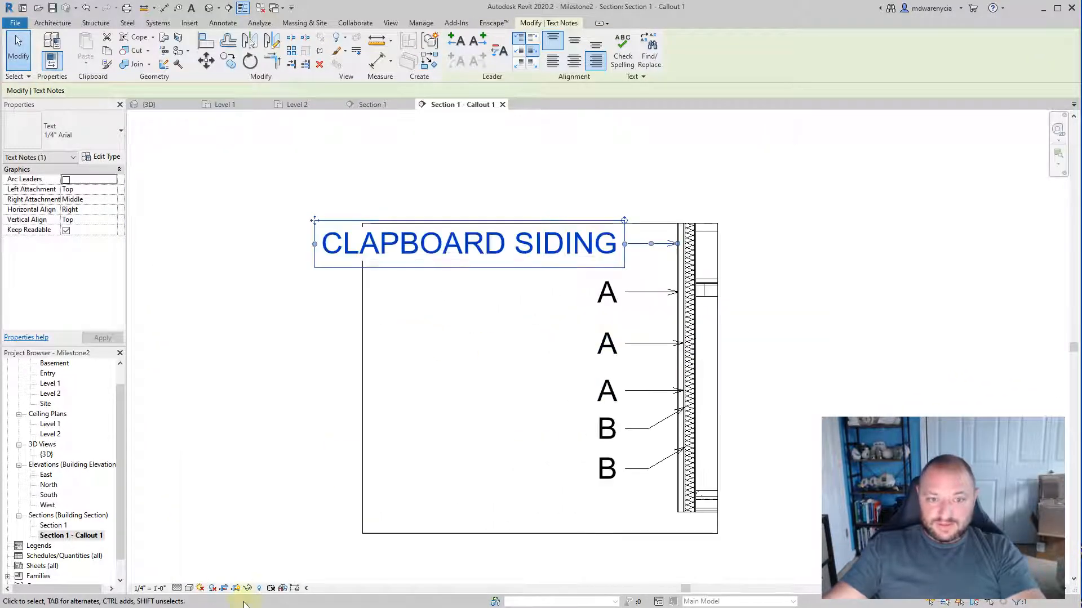
key("Escape")
left_click(150, 588)
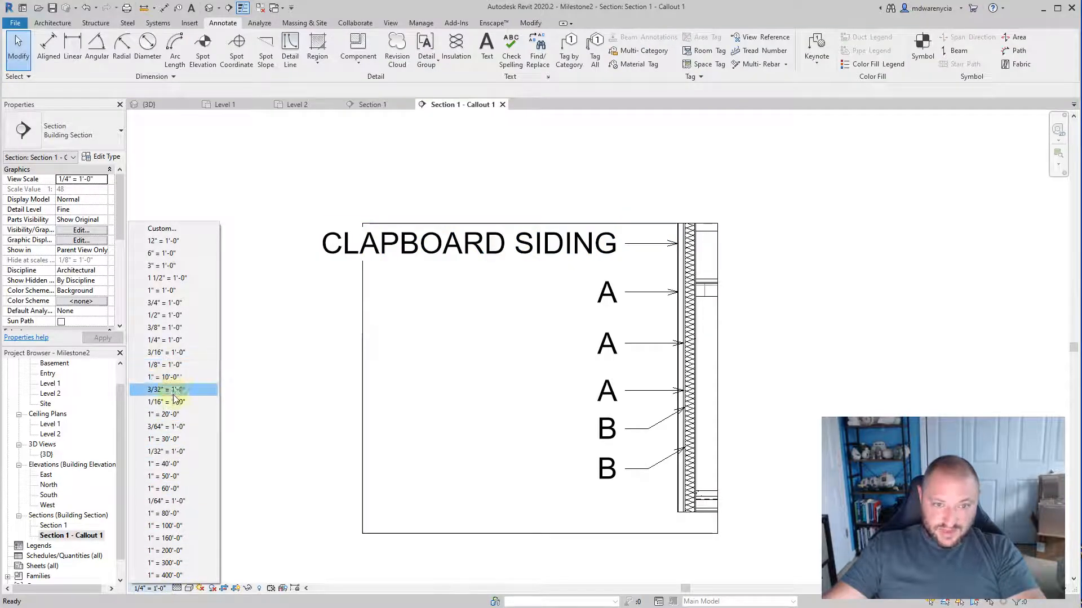
left_click(165, 315)
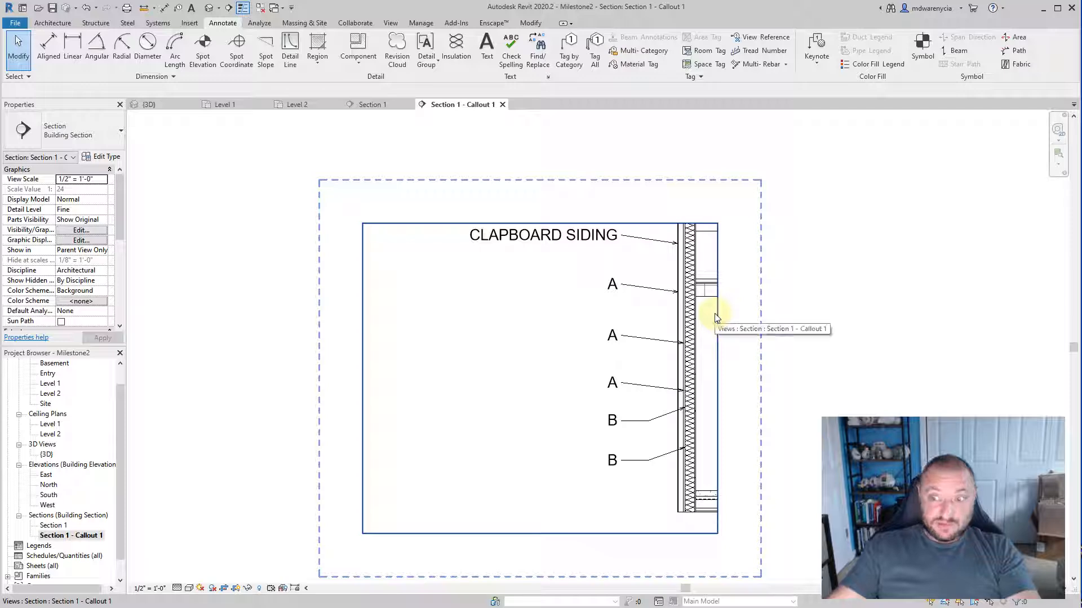
Step: Move the CLAPBOARD SIDING note slightly down from the callout's upper edge and move the "A" note below it up closer
scroll(632, 268, "up", 2)
left_click(623, 222)
scroll(625, 223, "up", 2)
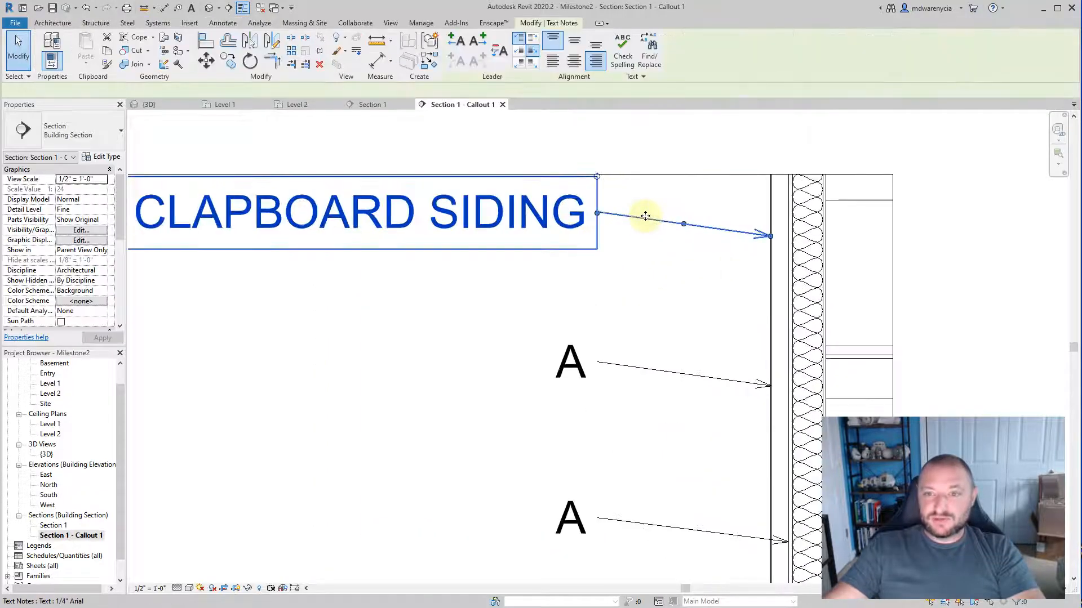
left_click_drag(644, 217, 643, 250, "ctrl")
left_click(627, 336)
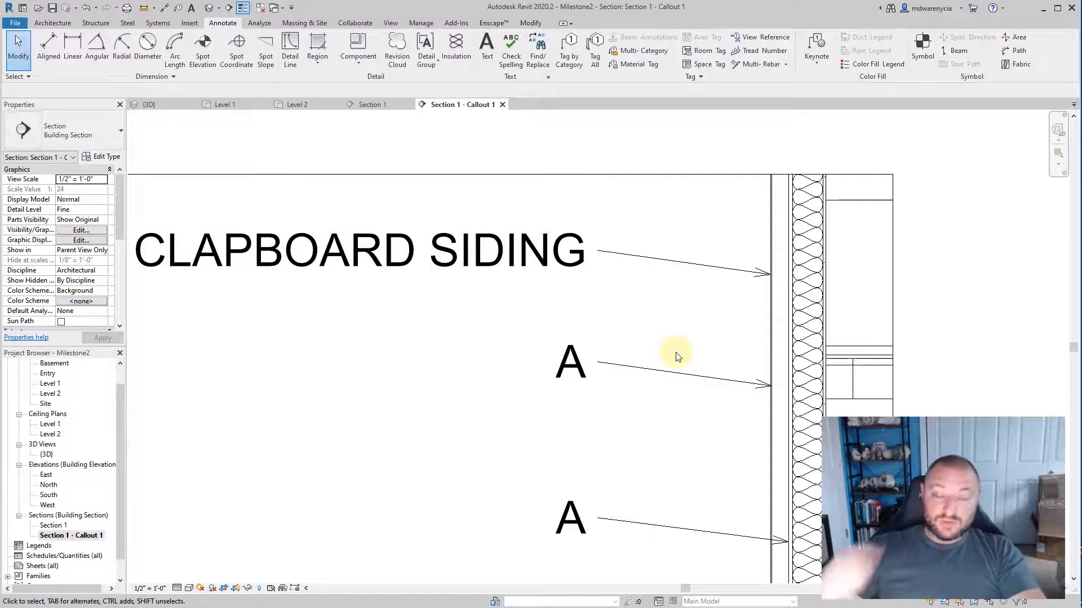
left_click_drag(651, 368, 645, 310)
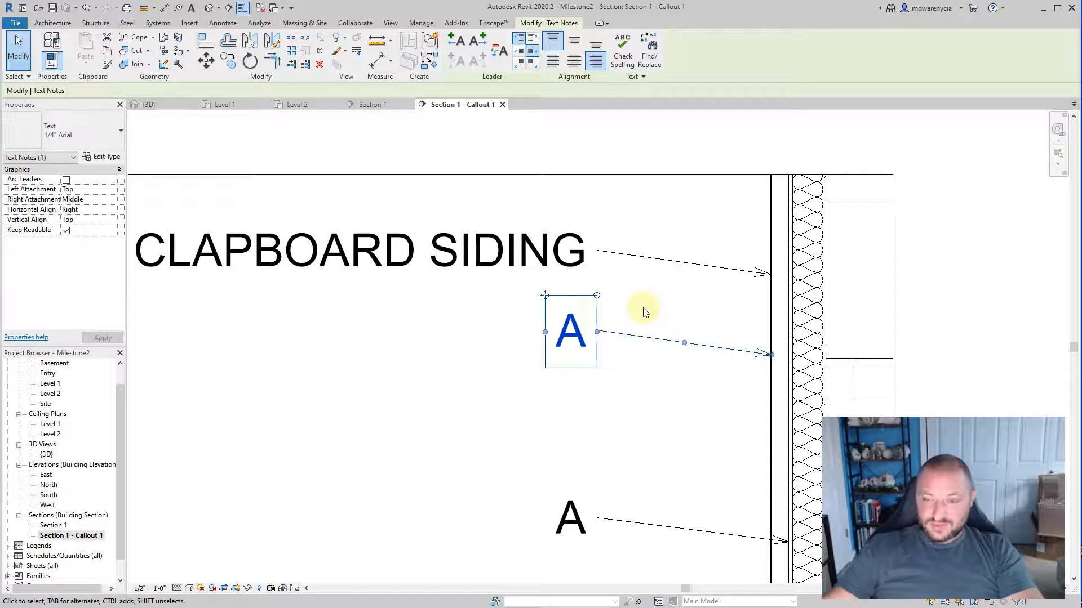
key("Escape")
Step: Consult the captured layer list and replace the text of the "A" note below CLAPBOARD SIDING with THERMAL/AIR GAP
scroll(536, 394, "down", 1)
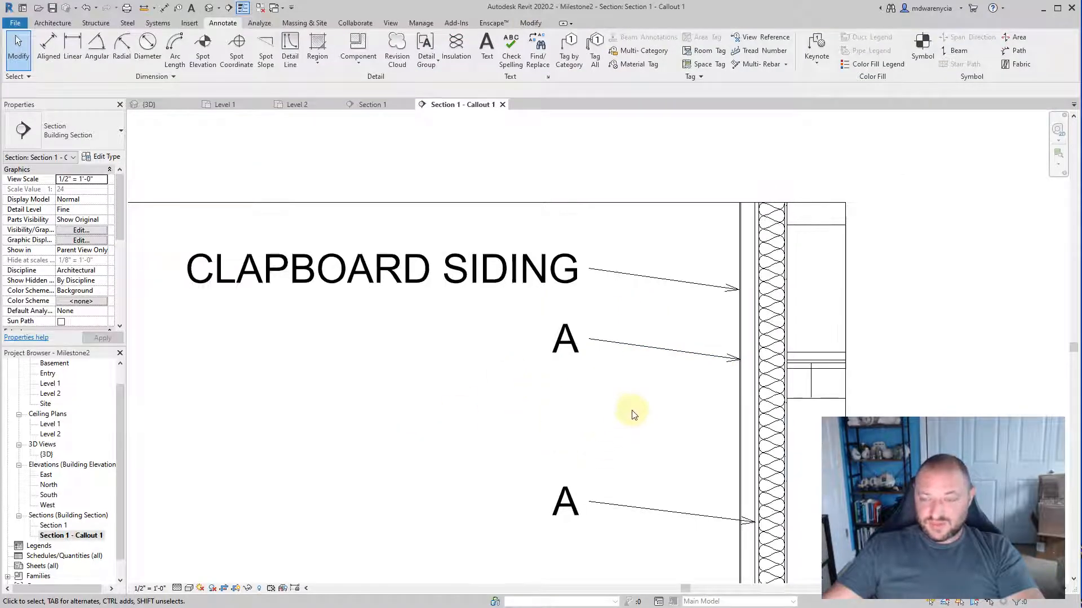
key("alt+Tab")
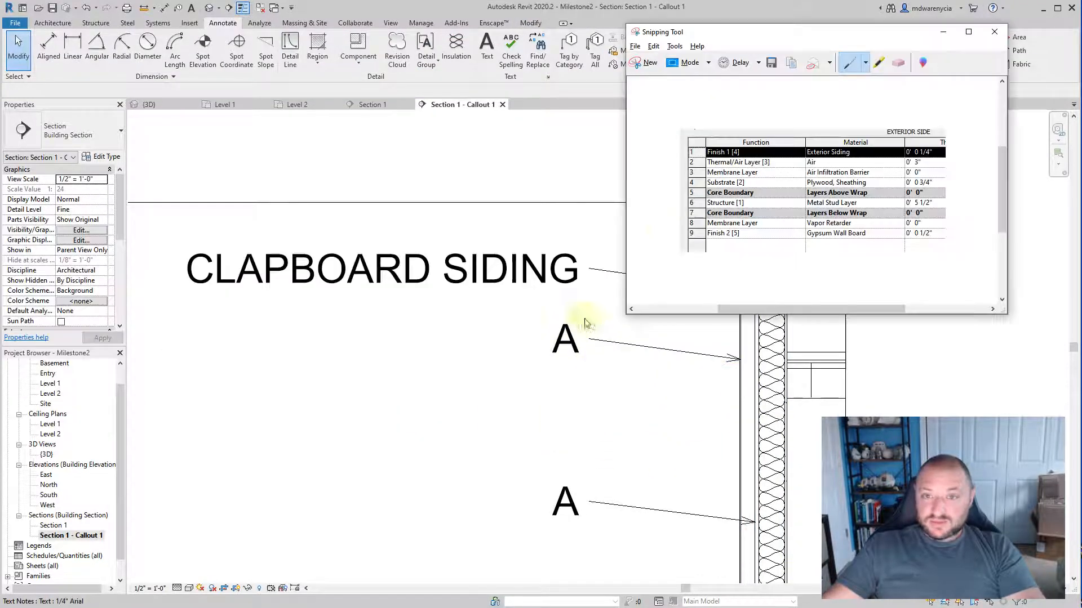
key("alt+Tab")
double_click(556, 341)
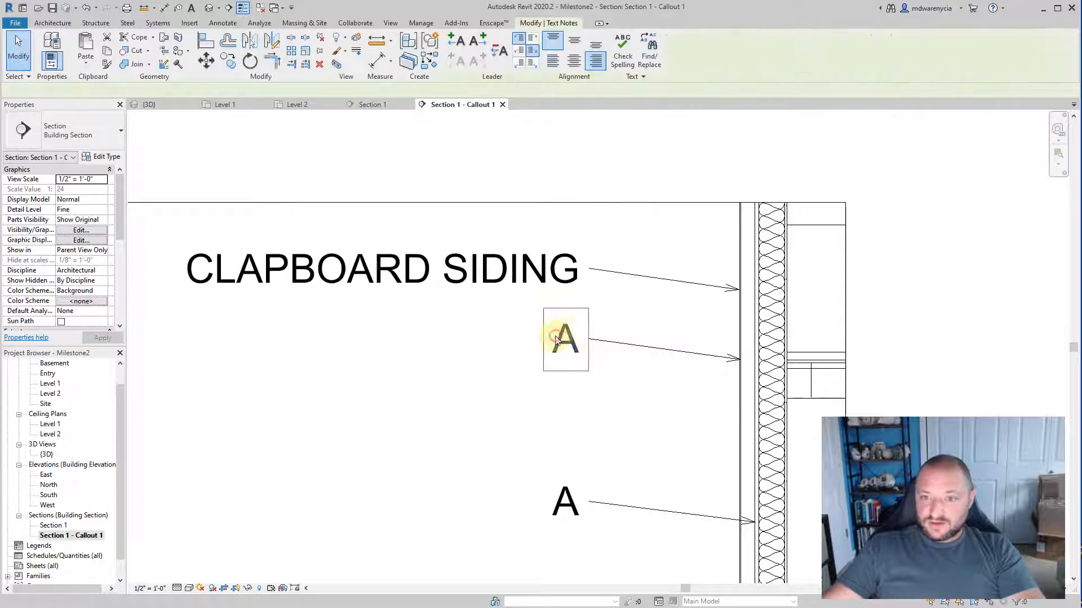
double_click(569, 338)
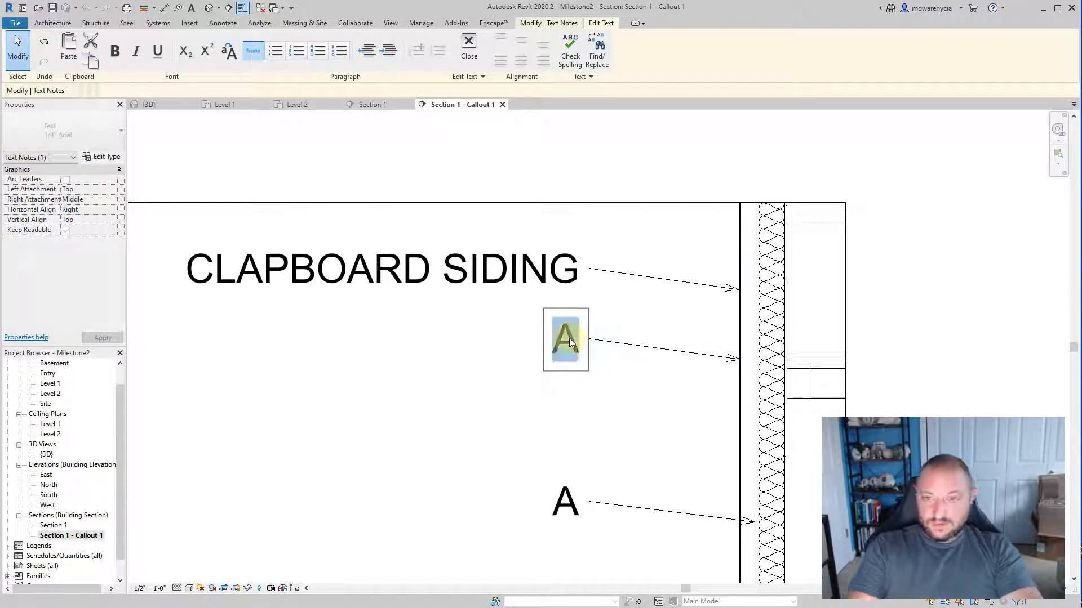
type("tHER")
key("BackSpace")
key("BackSpace")
type("ERMAL/AIR")
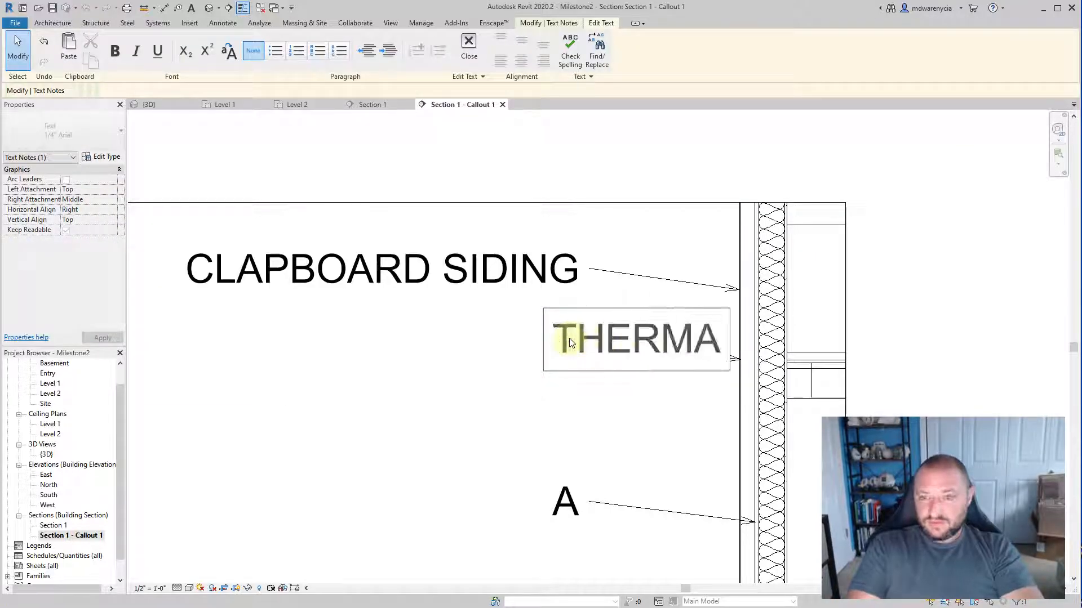
type(" GAP")
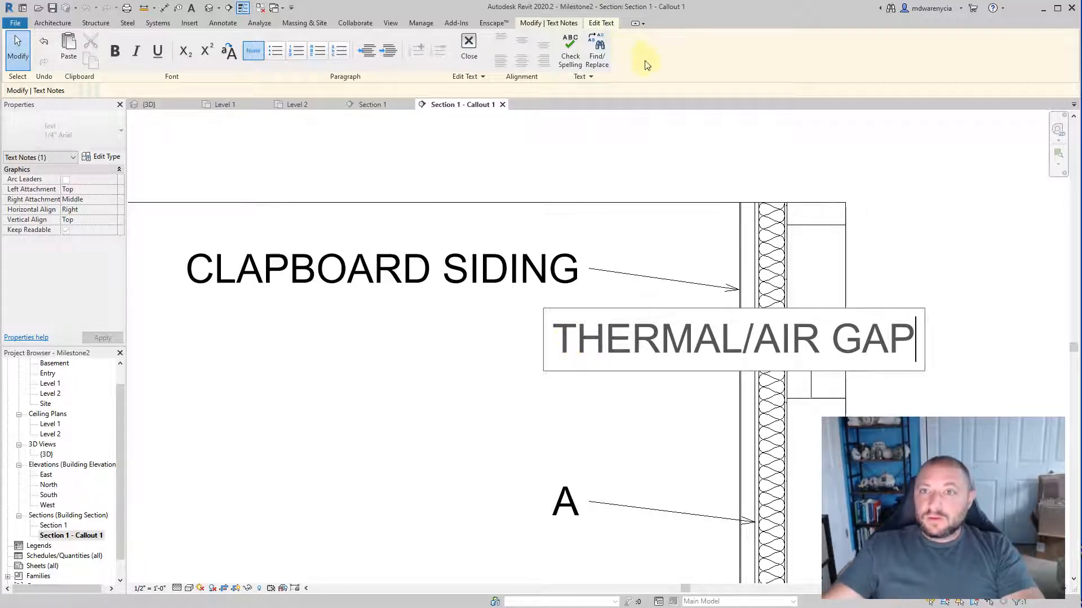
left_click(536, 22)
left_click(607, 24)
left_click(482, 41)
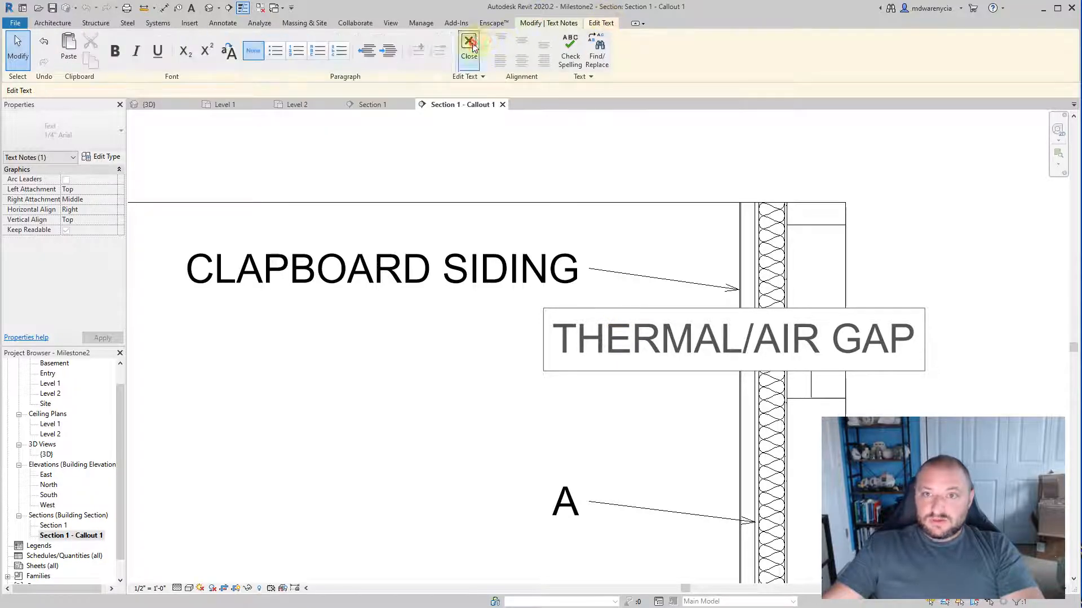
left_click(595, 406)
Step: Check the layer list for the third layer and move the next "A" note up beneath THERMAL/AIR GAP, matching the spacing above
key("alt+Tab")
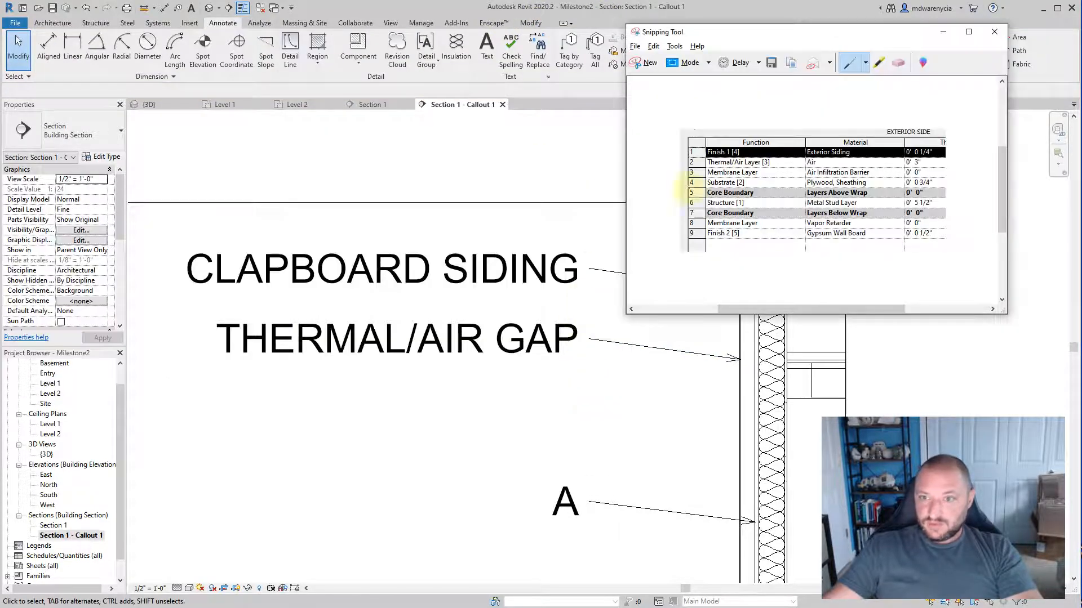
left_click(521, 406)
middle_click_drag(603, 499, 511, 406)
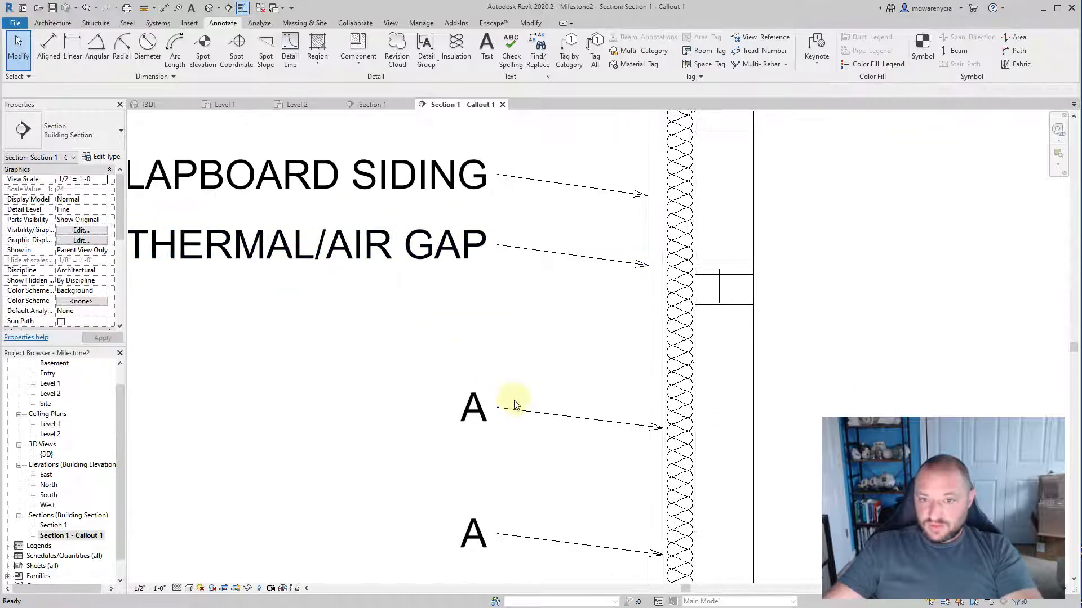
left_click_drag(514, 411, 517, 293)
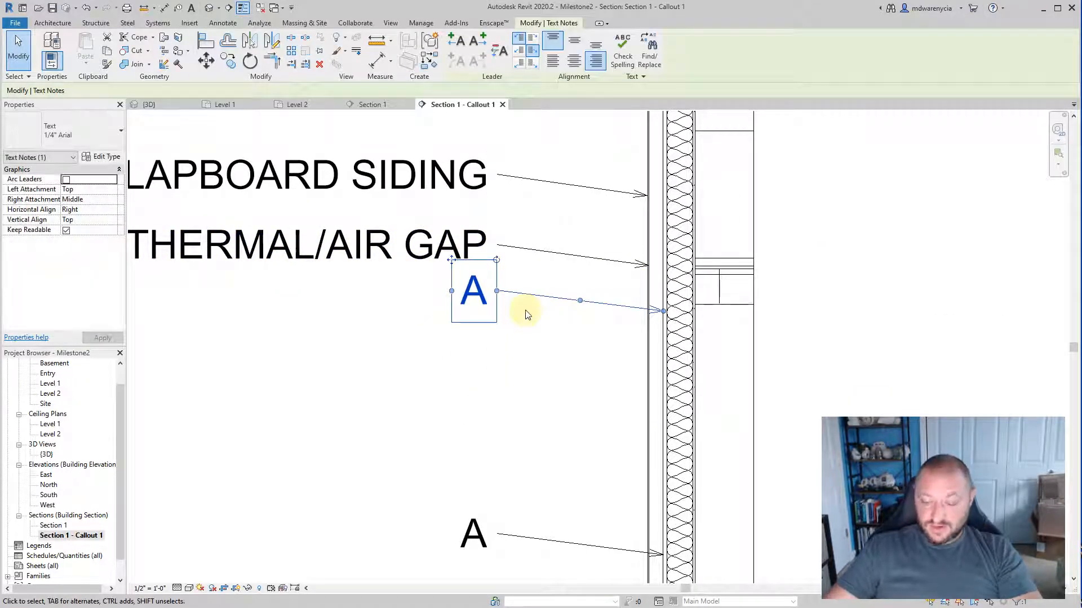
key("Down")
key("Down")
key("Down")
key("Down")
key("Down")
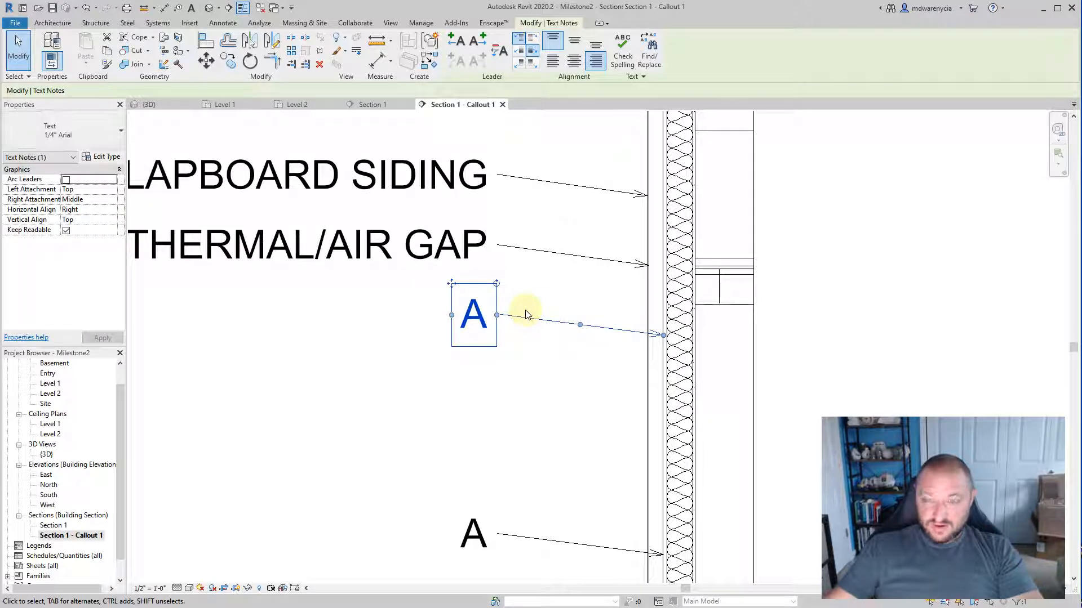
Step: Replace the text of the "A" note beneath THERMAL/AIR GAP with MEMBRANE/MOISTURE BARRIER and finish editing
double_click(476, 318)
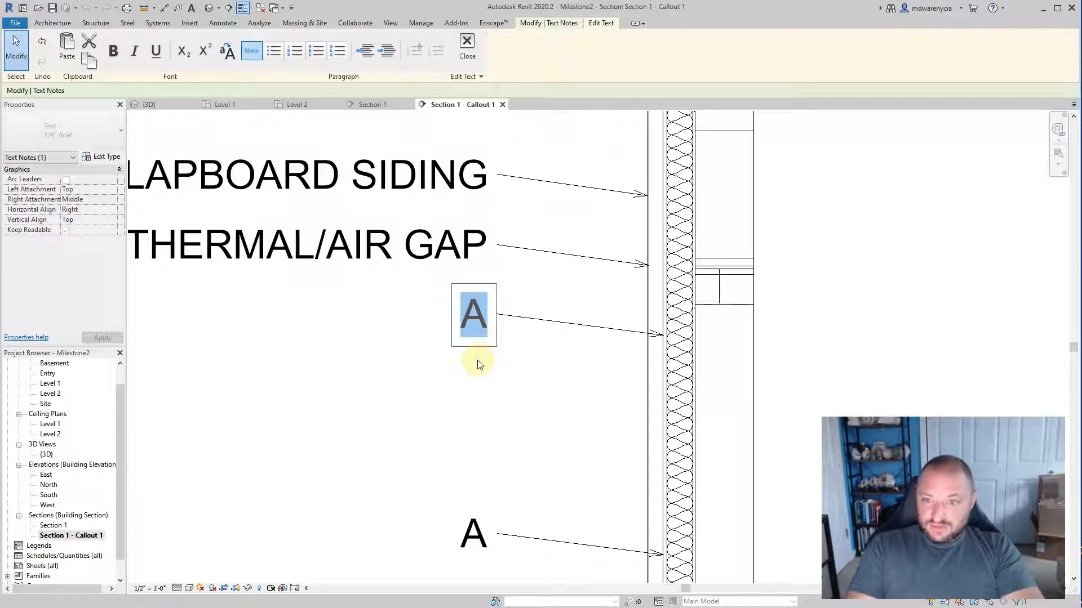
type("M")
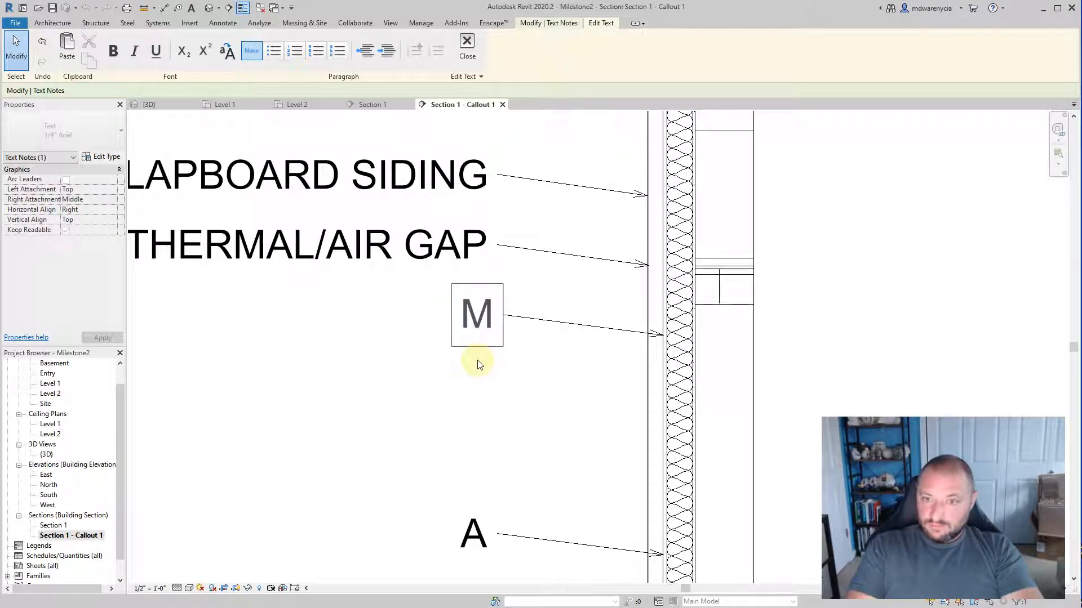
type("EMBER")
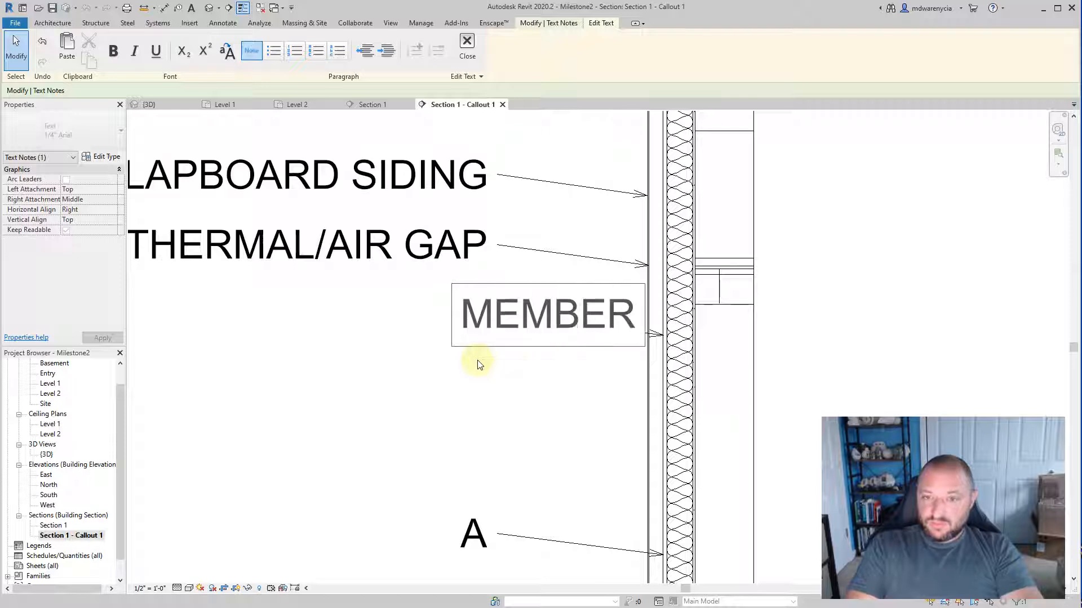
key("BackSpace")
key("BackSpace")
key("BackSpace")
type("BRANE")
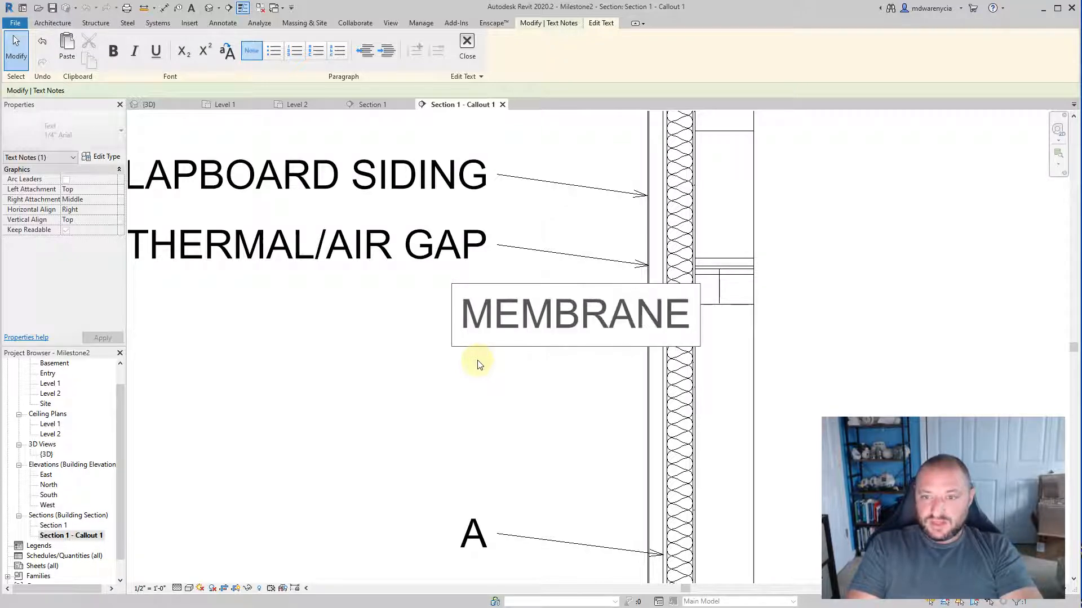
type("/MOISTURE BARRIER")
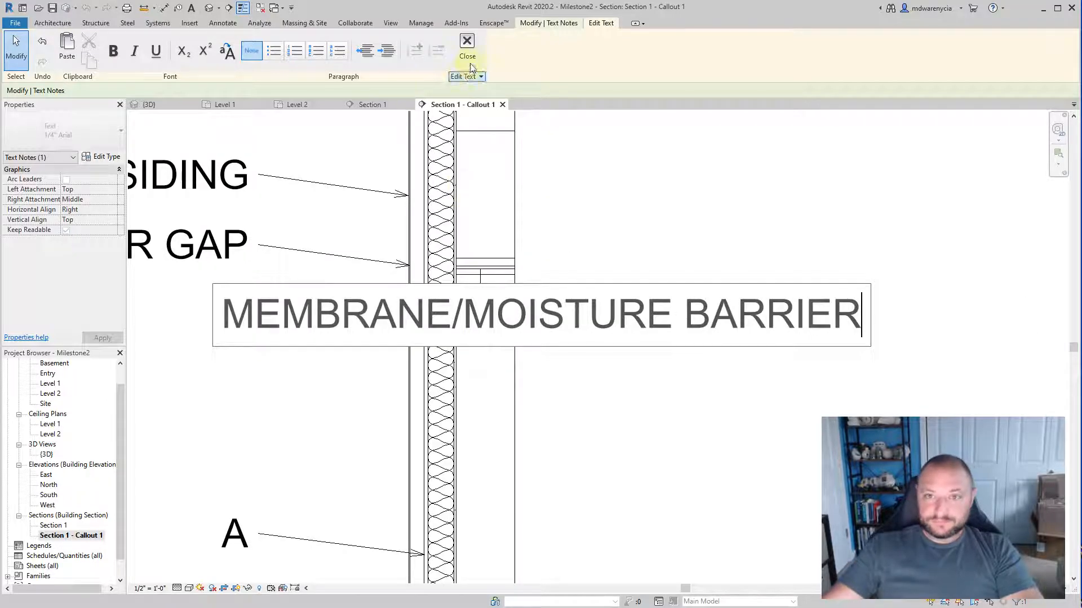
left_click(502, 354)
left_click(296, 367)
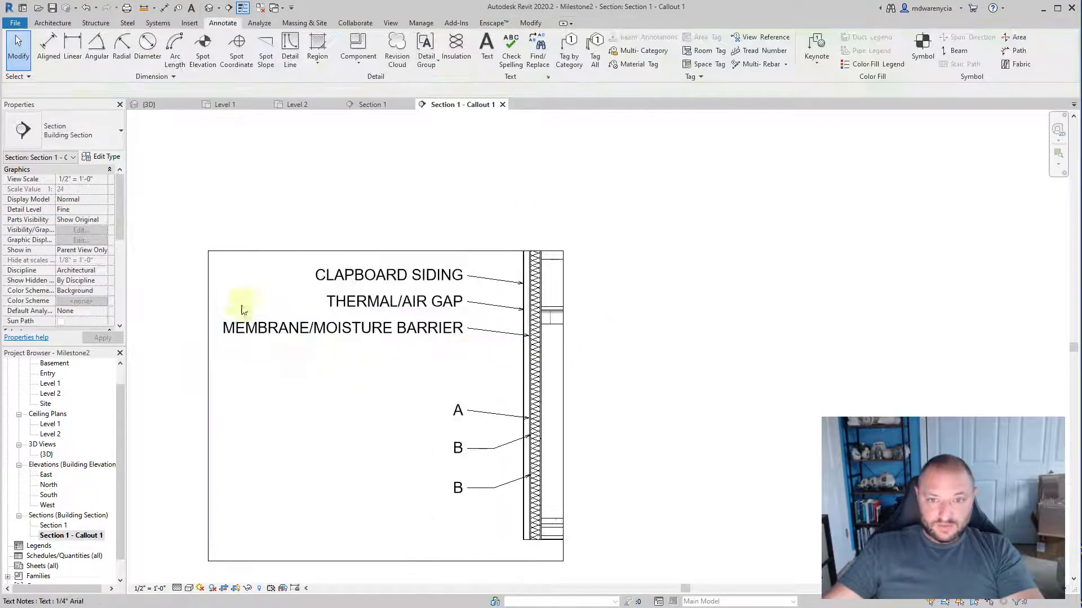
Step: Move the remaining "A" note up beneath MEMBRANE/MOISTURE BARRIER and check its leader end against the captured layer list
scroll(394, 442, "up", 3)
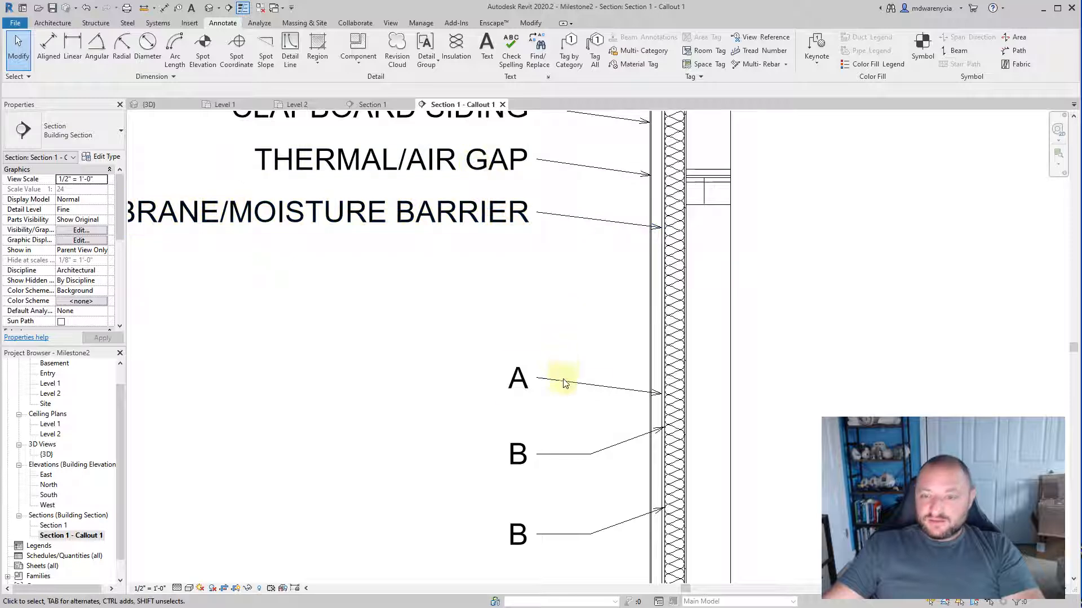
left_click_drag(563, 379, 624, 280)
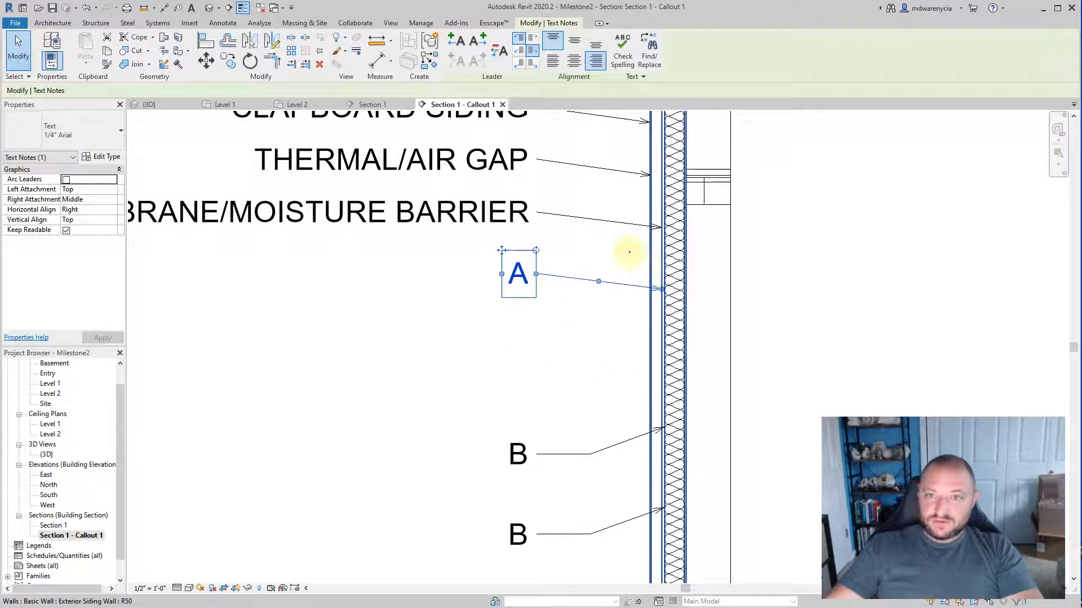
key("alt+Tab")
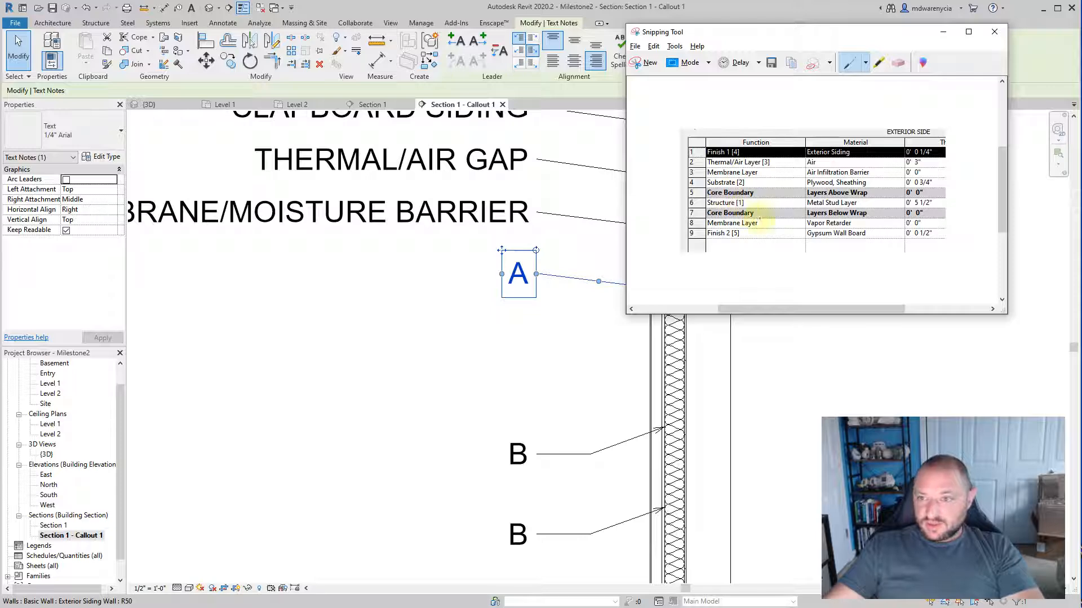
key("alt+Tab")
scroll(671, 282, "up", 3)
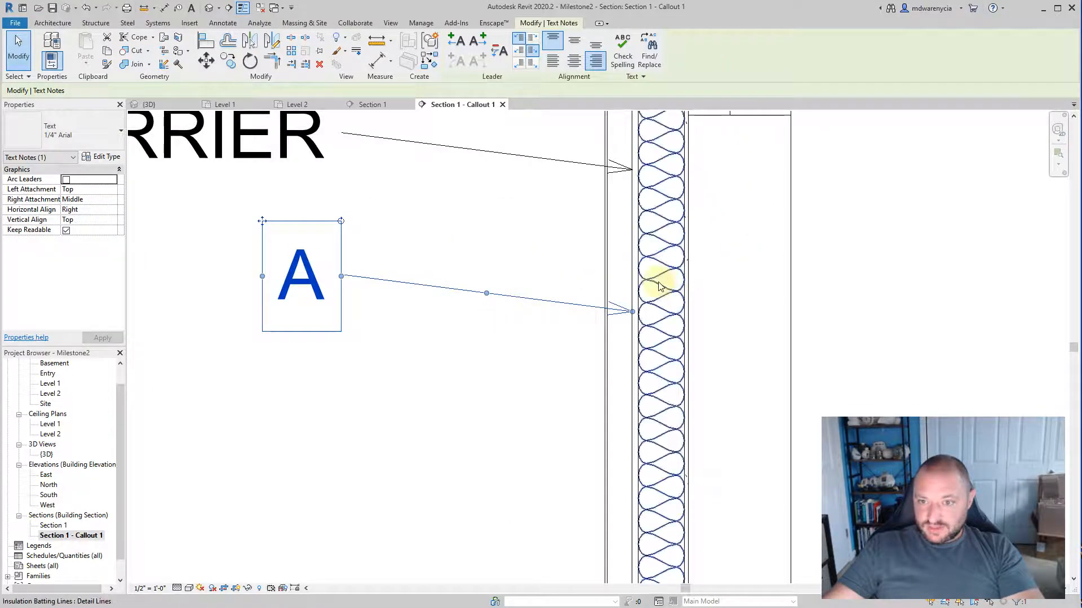
key("alt+Tab")
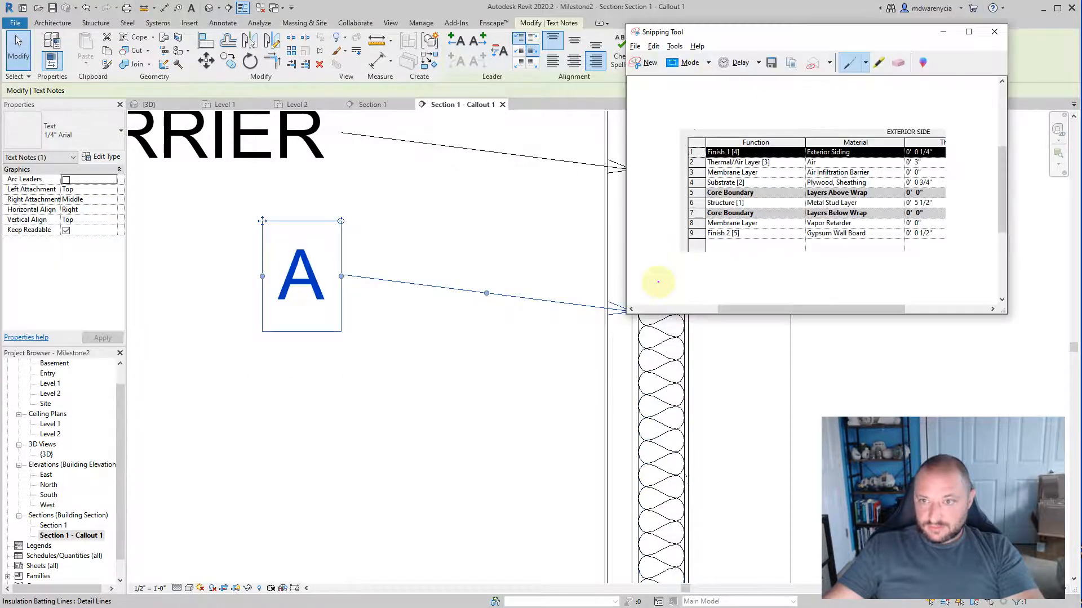
Step: Replace the text of the "A" note beneath MEMBRANE/MOISTURE BARRIER with OSB/PLYWOOD SHEATHING and finish editing
key("alt+Tab")
middle_click_drag(354, 338, 620, 350)
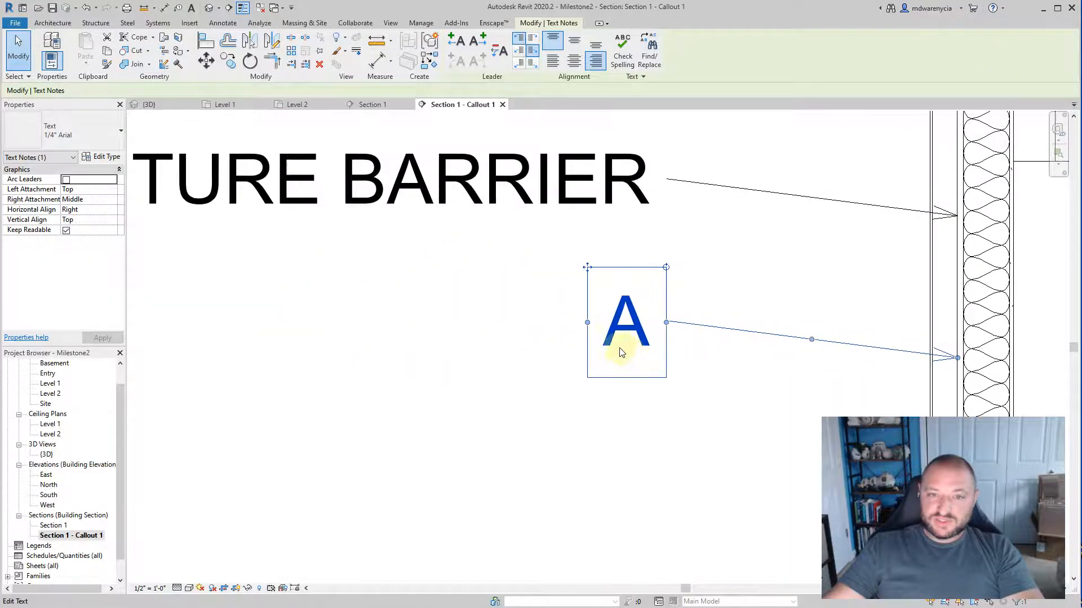
scroll(620, 350, "down", 3)
double_click(625, 333)
type("OS")
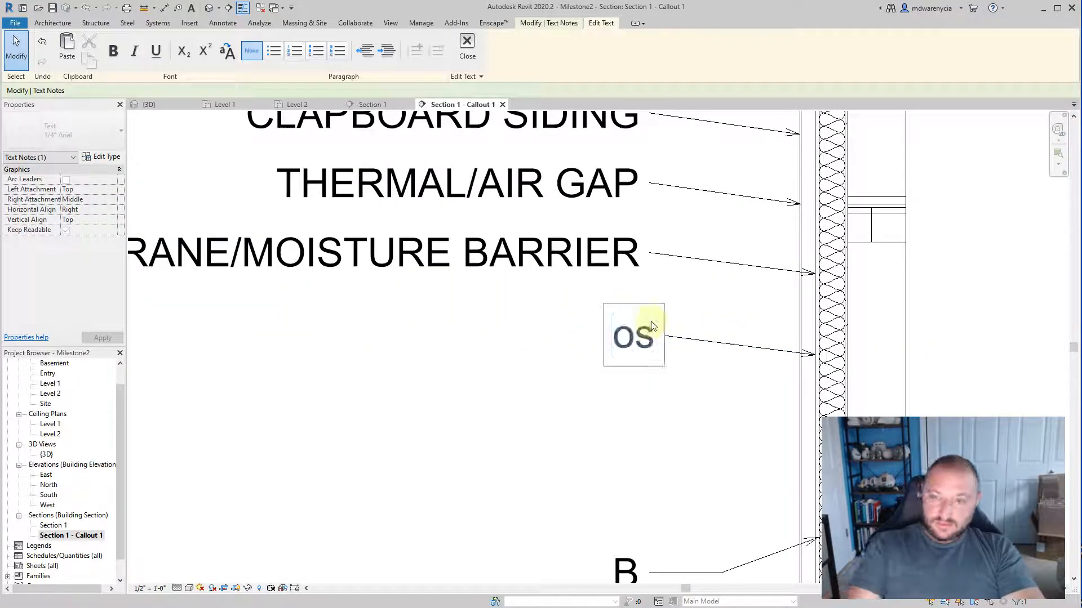
type("B")
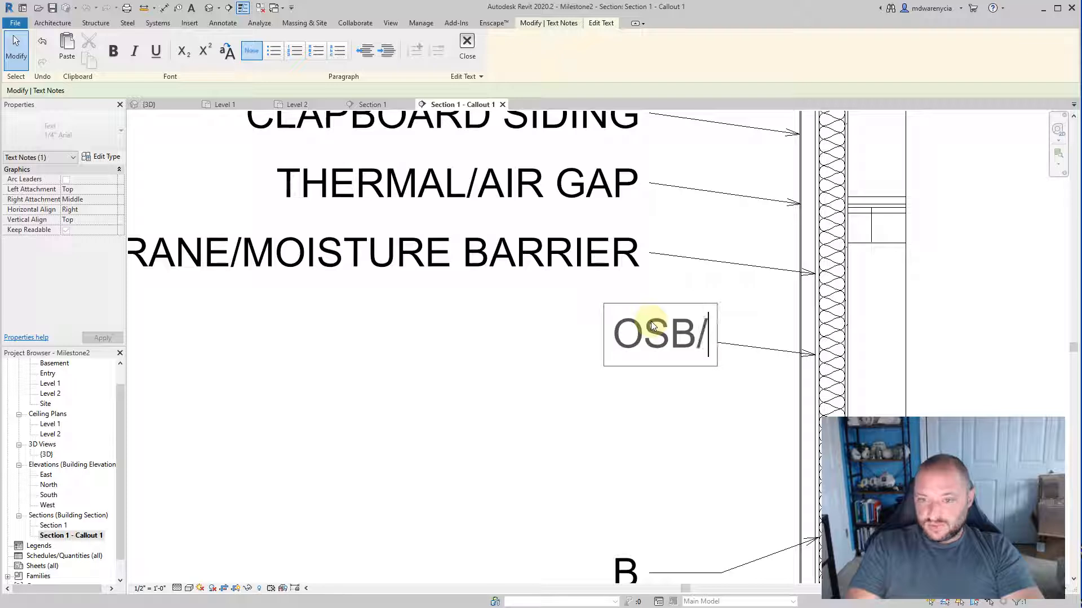
type("/PLYWOOD S")
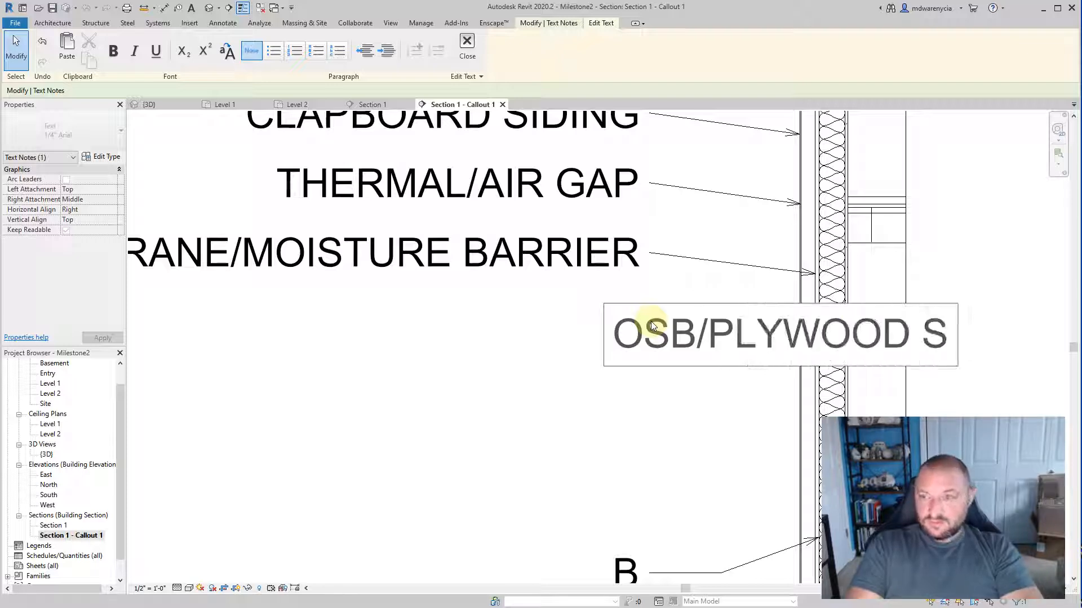
type("HEATHING")
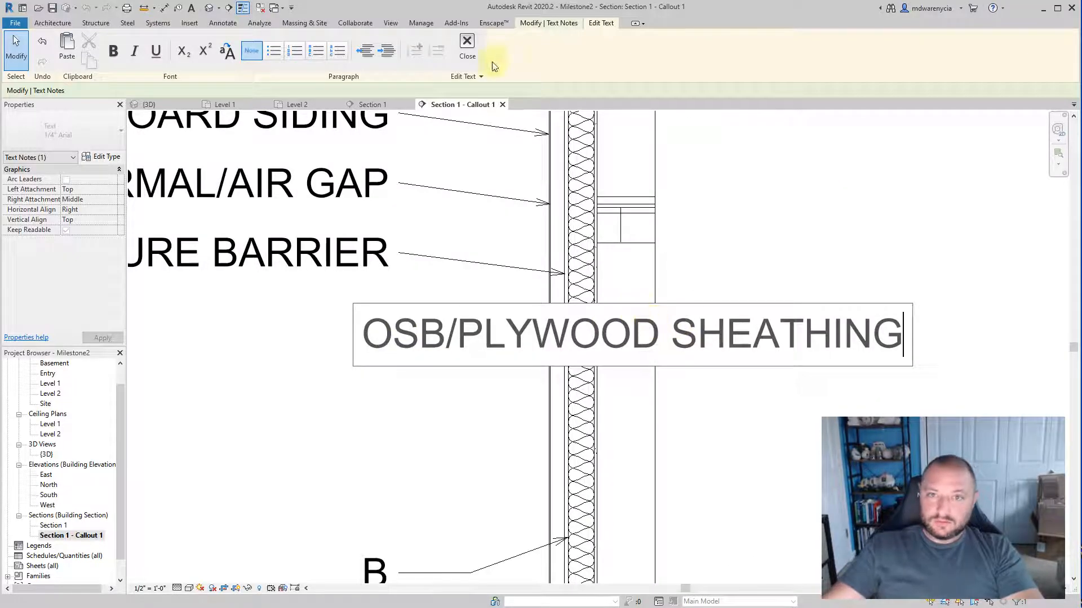
left_click(466, 48)
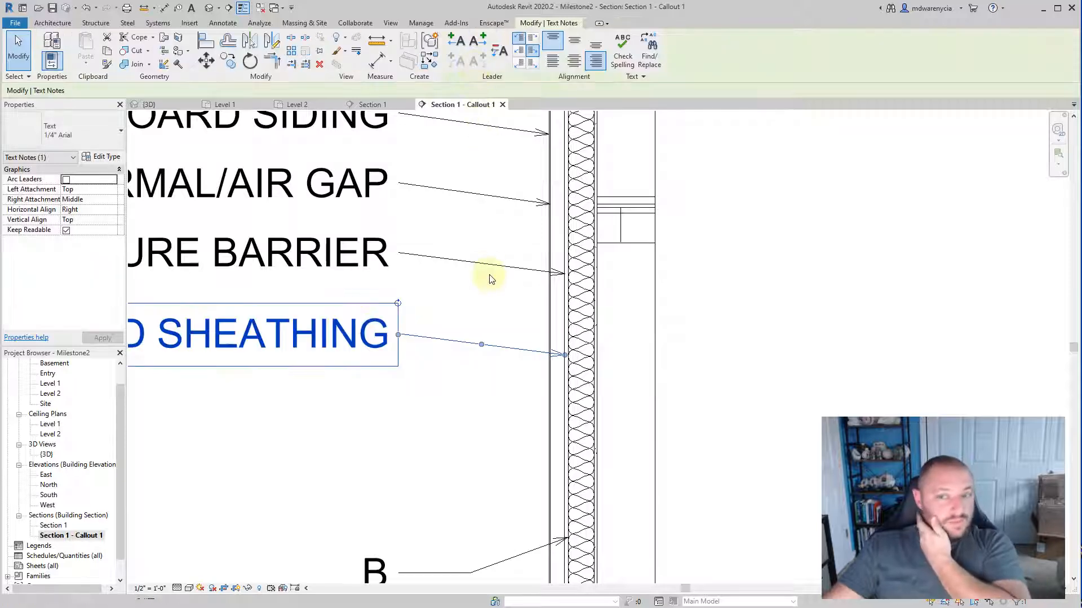
scroll(482, 414, "down", 3)
left_click(385, 458)
Step: Check the captured layer list for the structure layer and move the upper "B" note up beneath OSB/PLYWOOD SHEATHING
key("alt+Tab")
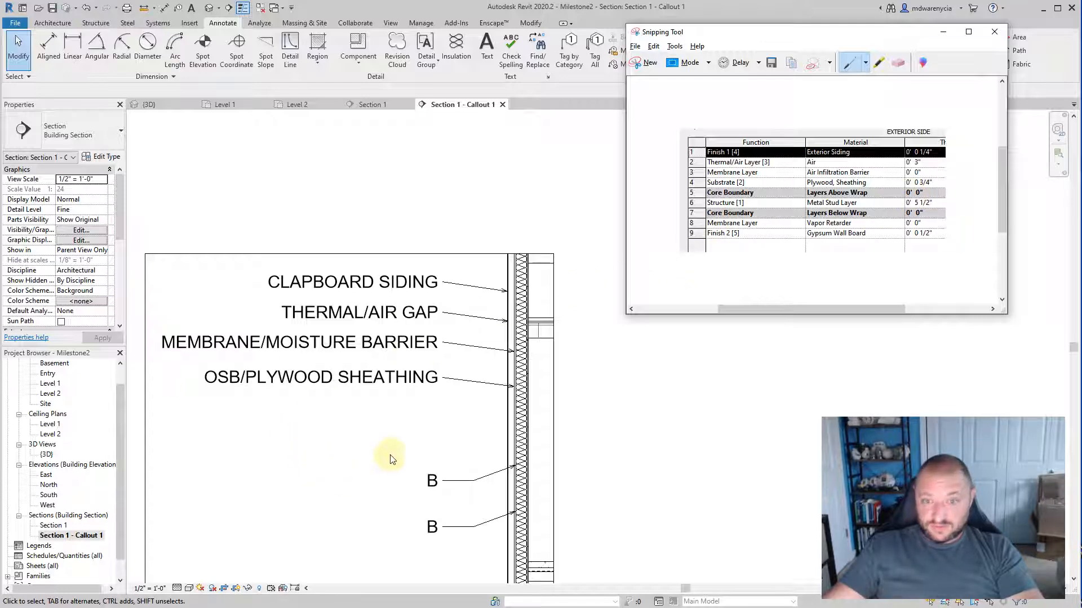
left_click(400, 418)
scroll(459, 487, "up", 2)
left_click_drag(506, 488, 515, 338)
key("Down")
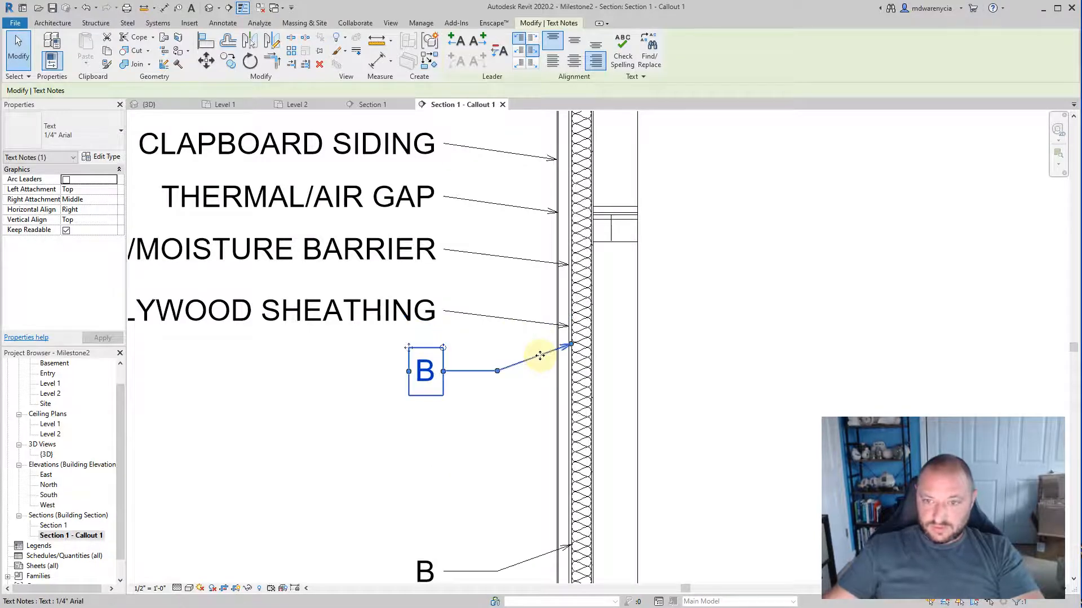
Step: Replace the text of the upper "B" note with two lines, 6" NOMINAL WOOD STUD and 16"-O.C. W/ BATT INSULATION, and finish editing
double_click(425, 369)
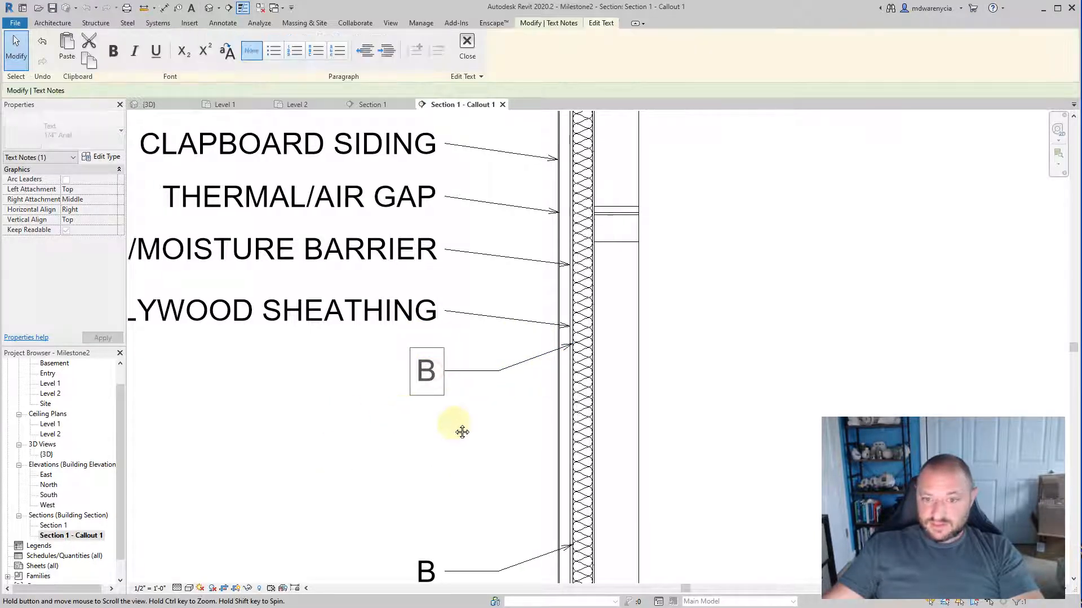
middle_click_drag(462, 432, 682, 381)
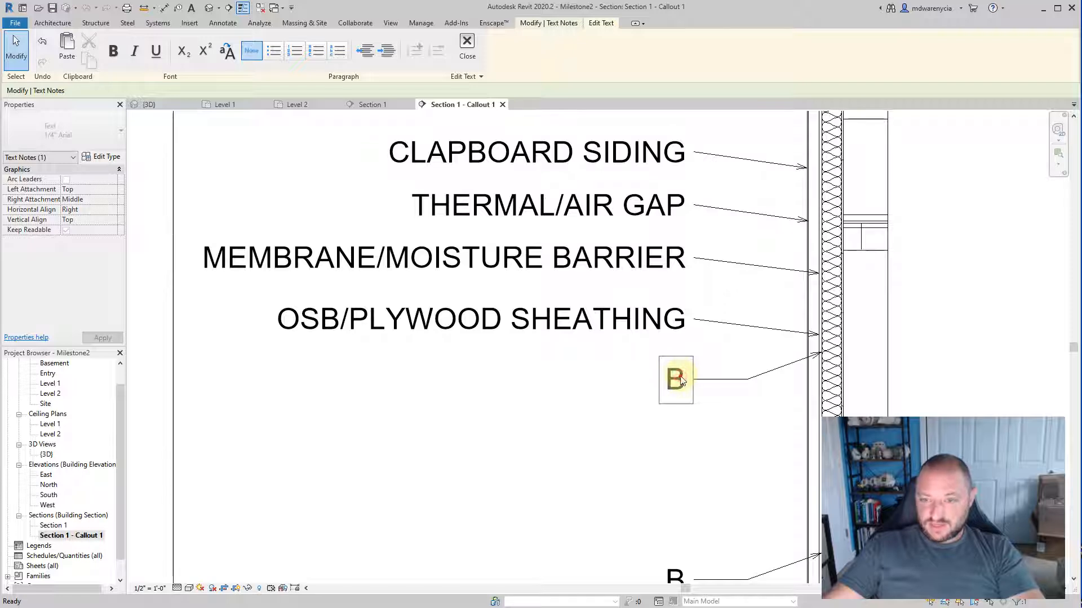
key("Escape")
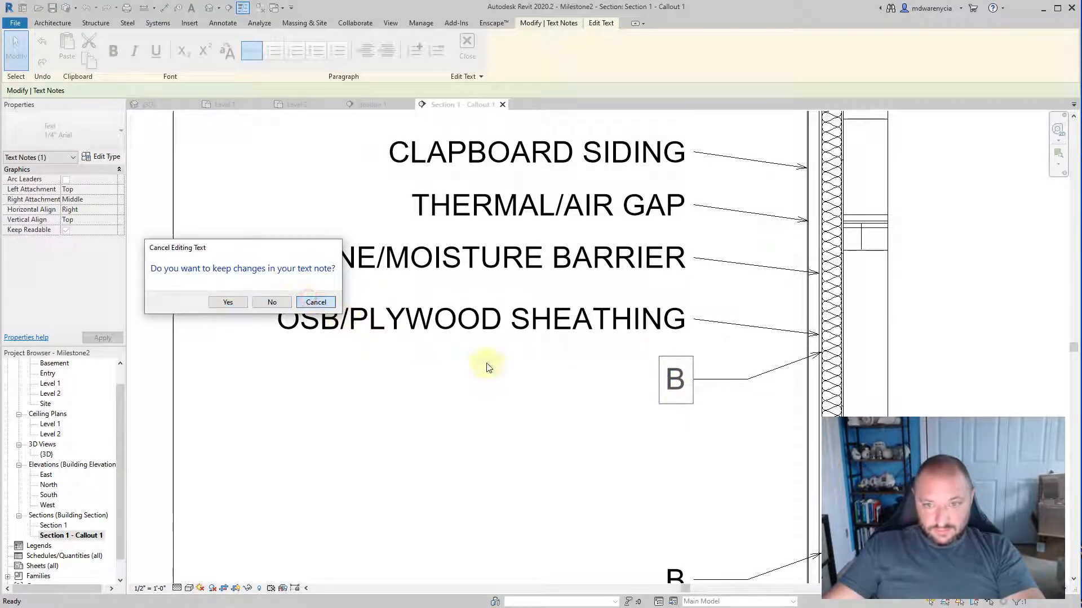
key("Escape")
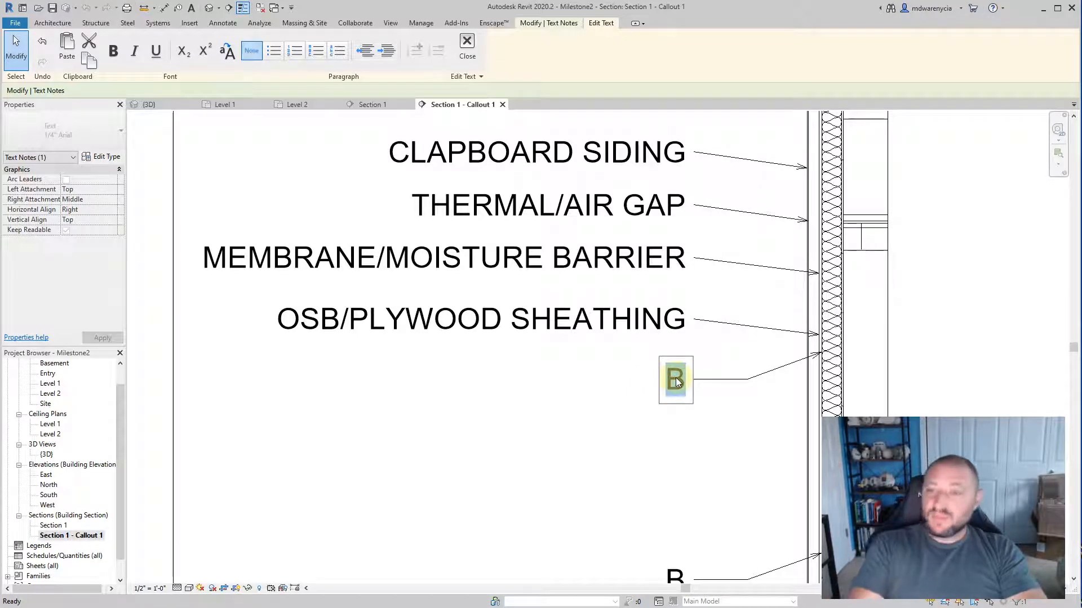
type("6\"")
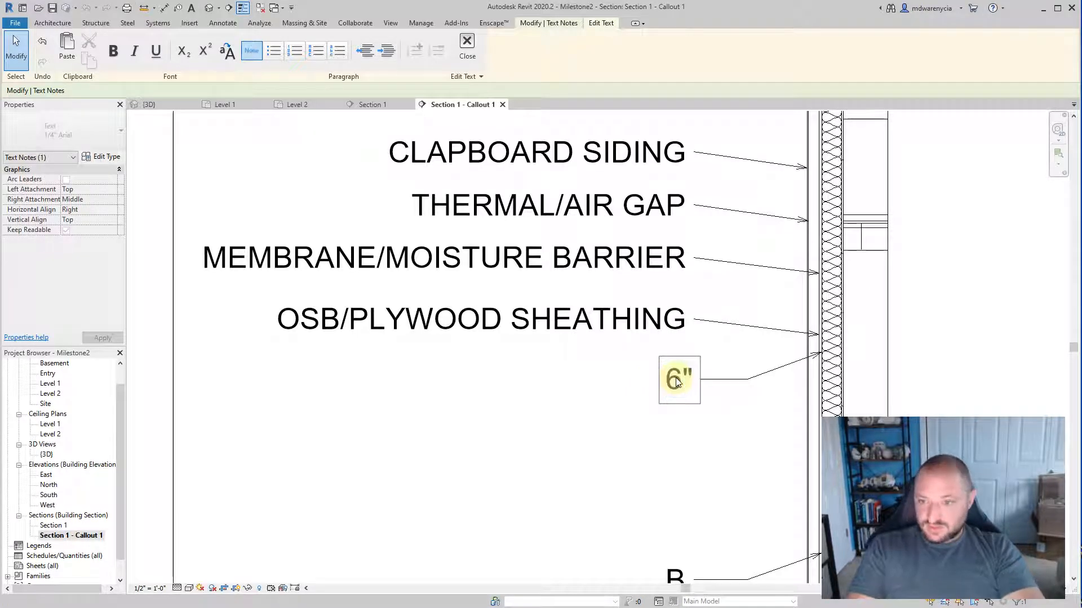
type(" M")
type("OMI")
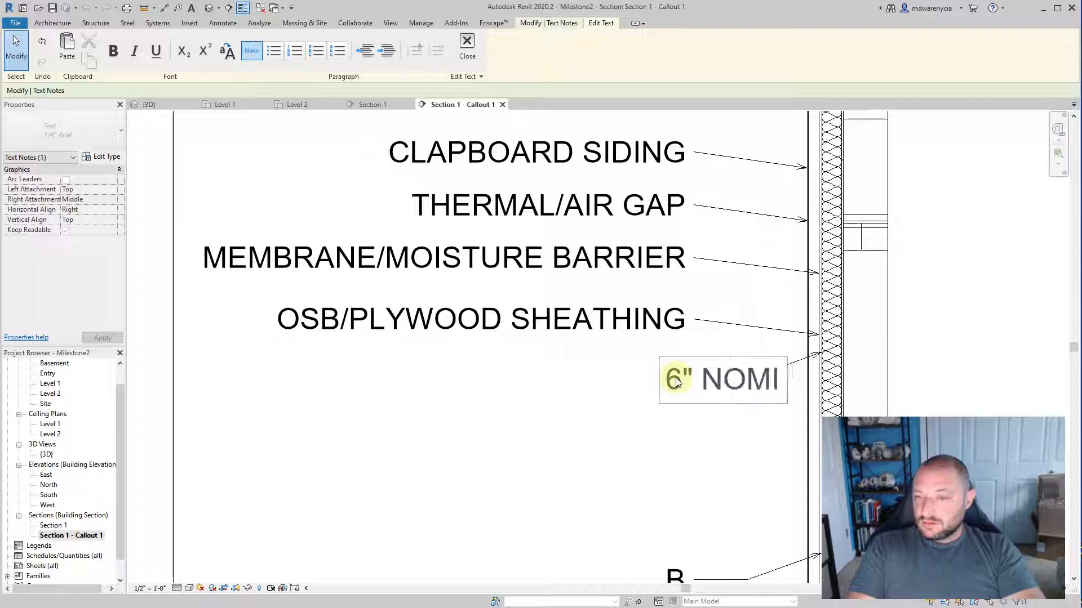
type("NAL WOOD")
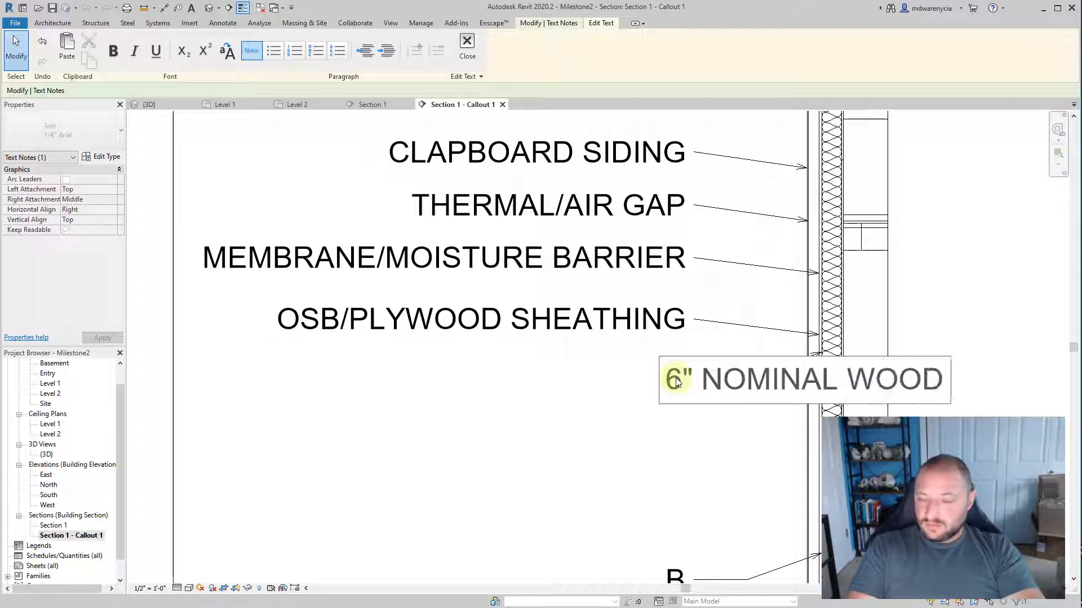
type(" STUF")
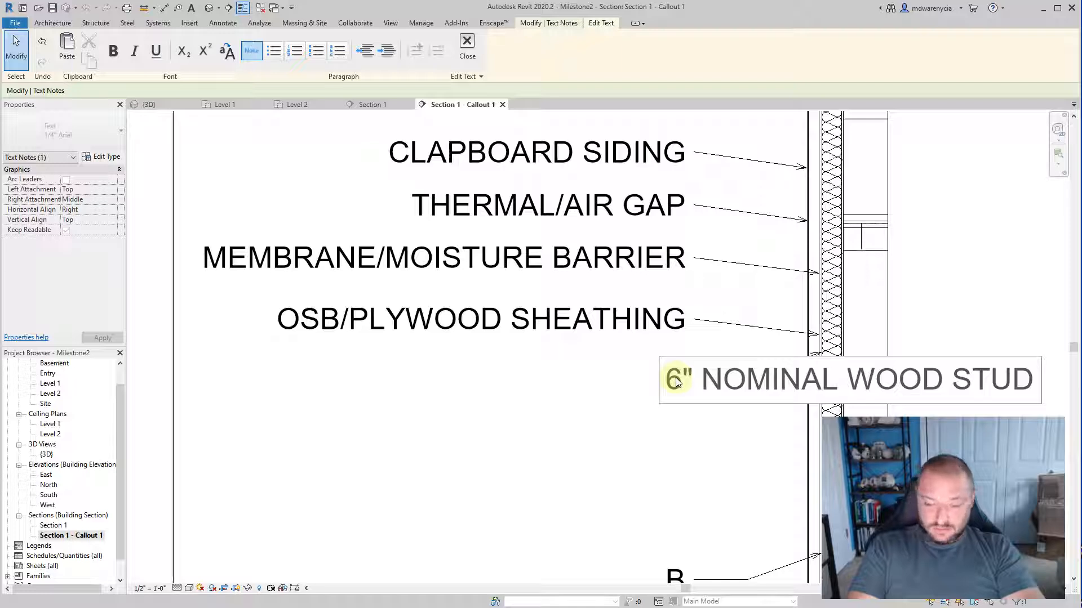
key("Return")
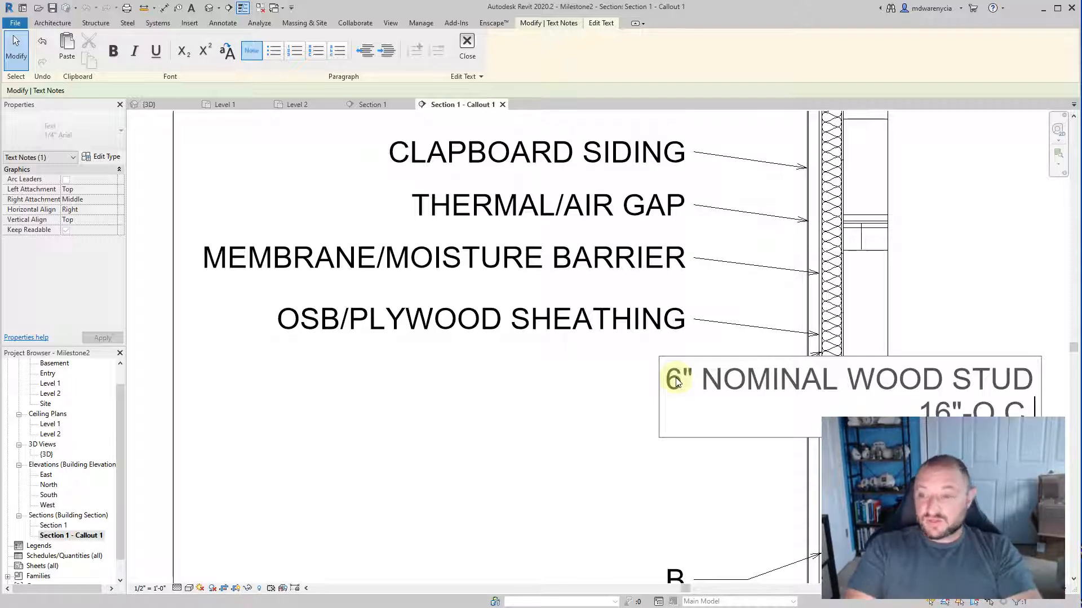
type("W")
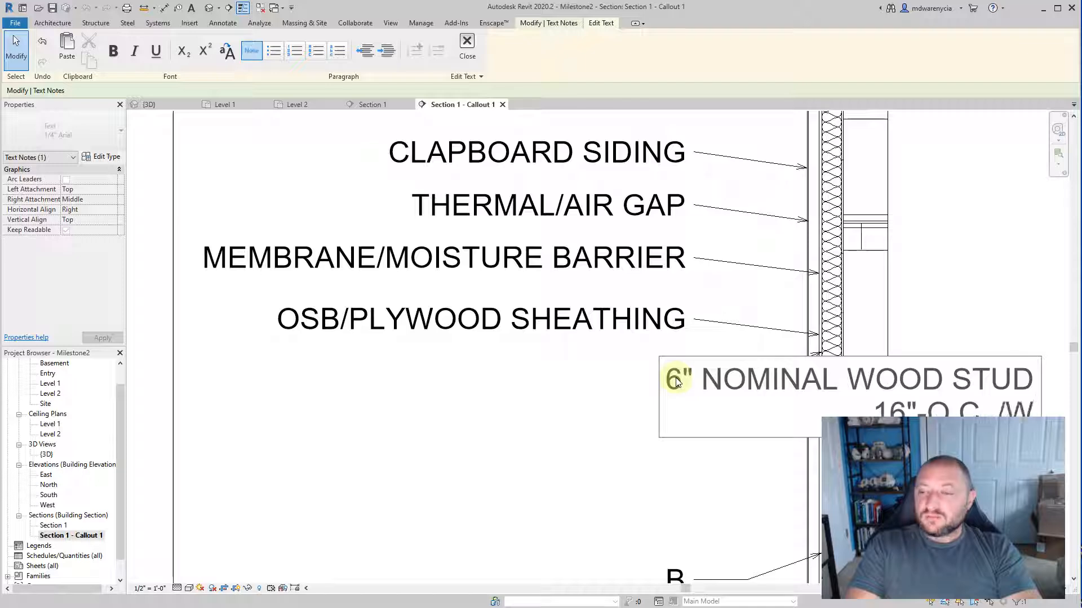
type("/ BATT INSULATION")
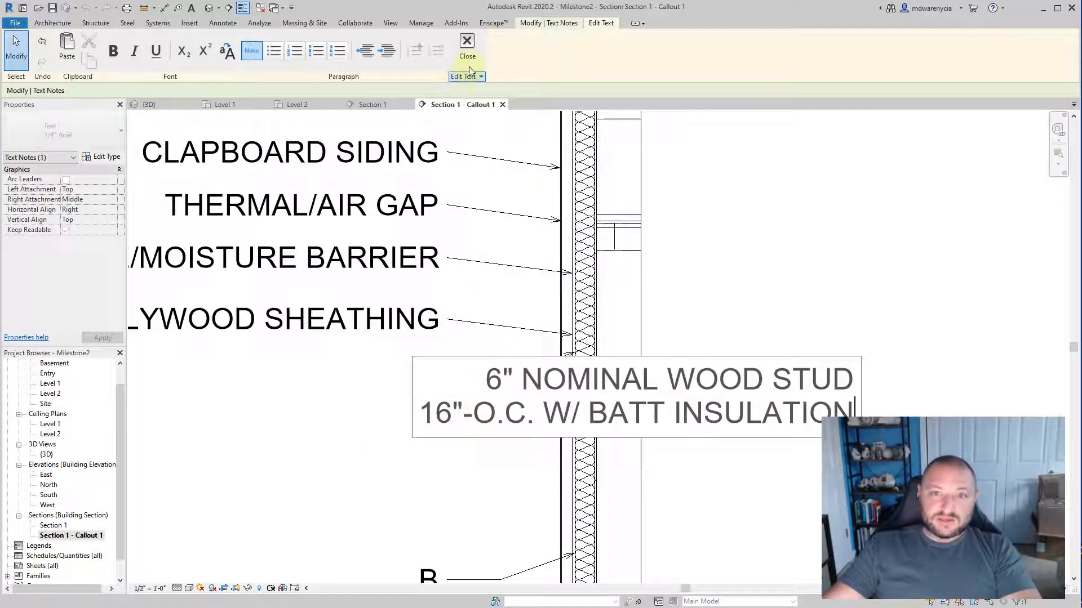
left_click(498, 243)
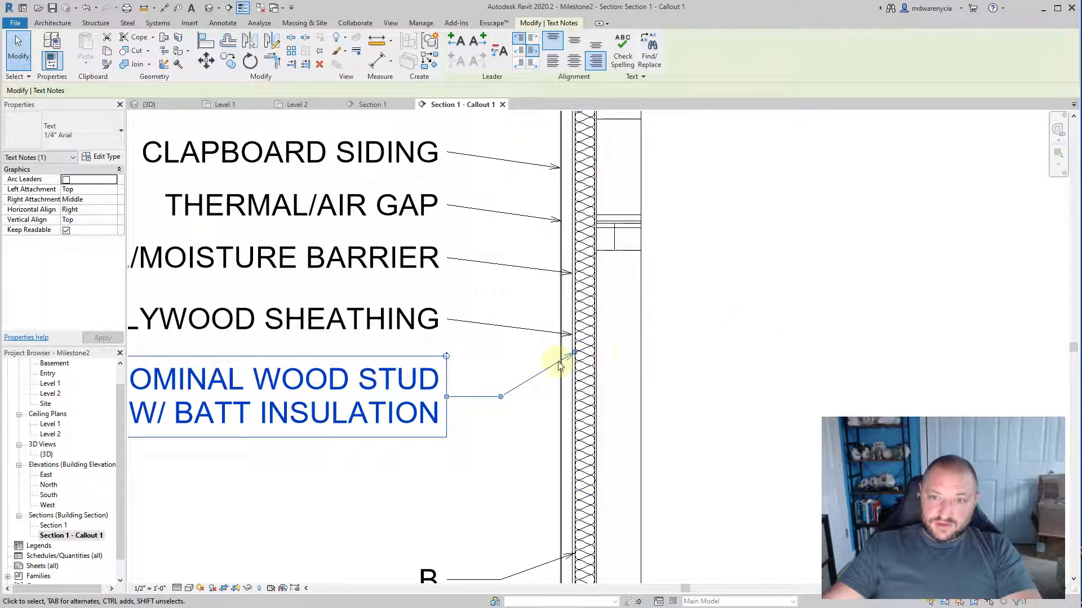
Step: Lower the wood stud note's leader arrowhead along the outer face of the batt insulation and deselect the note
scroll(571, 366, "up", 2)
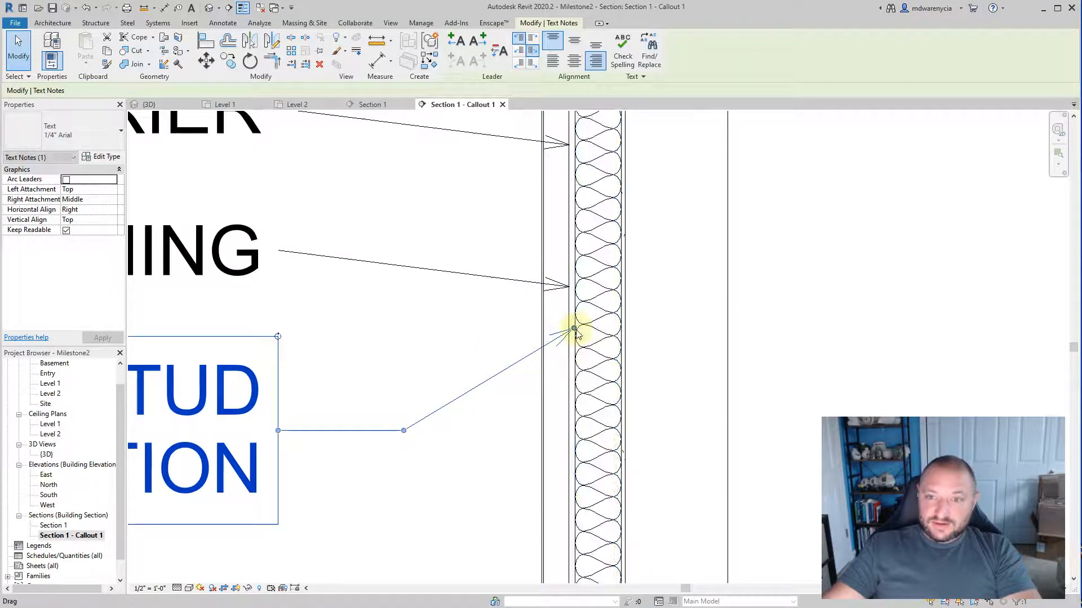
left_click_drag(576, 332, 575, 379)
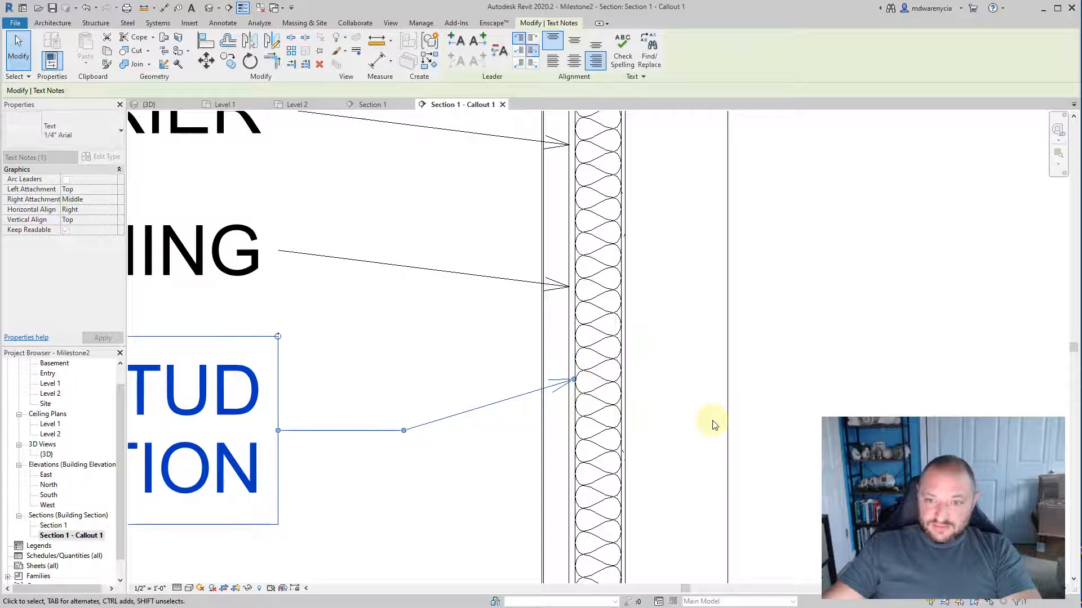
left_click(712, 424)
scroll(689, 416, "down", 3)
Step: Check the layer list for the next layer and move the remaining "B" note beneath the wood stud note, with its leader ending at the insulation's inner face
middle_click_drag(408, 440, 533, 329)
scroll(533, 332, "down", 1)
key("alt+Tab")
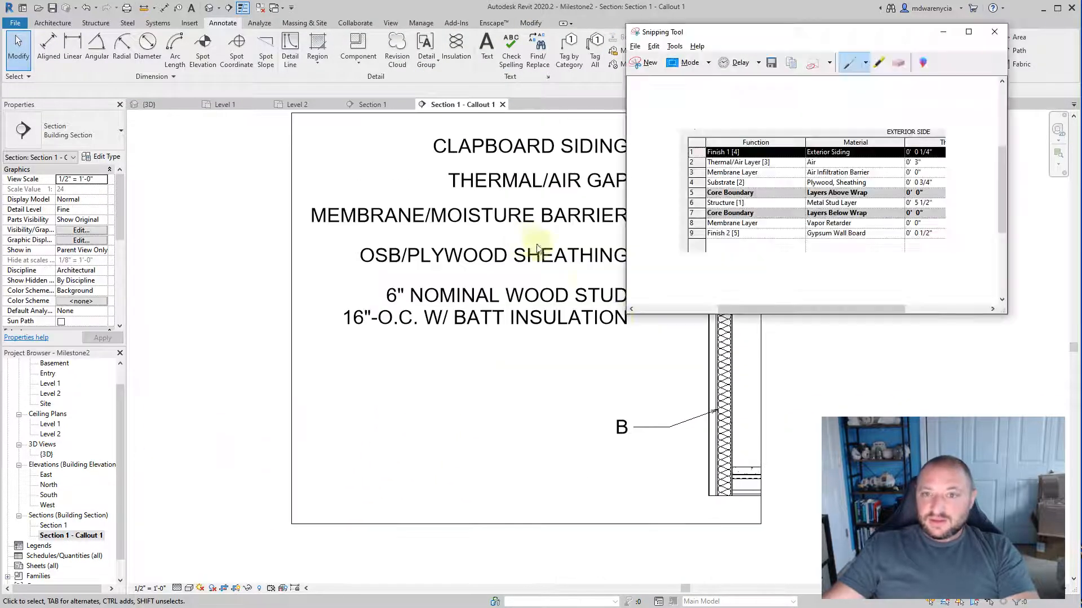
key("alt+Tab")
scroll(681, 434, "up", 2)
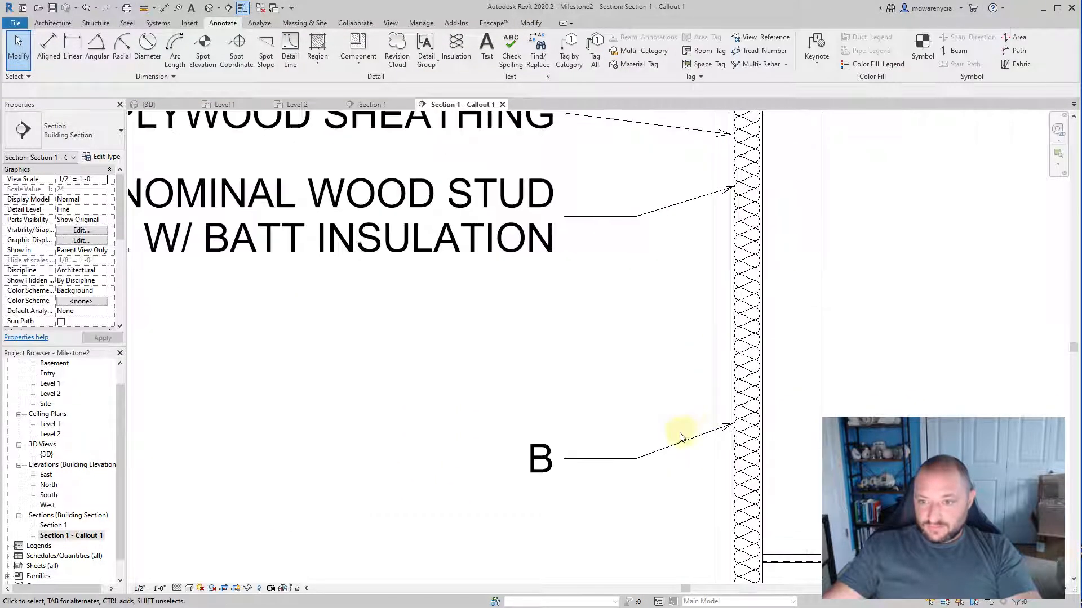
mouse_move(688, 441)
left_mouse_down()
mouse_move(675, 271)
mouse_move(760, 273)
left_mouse_up()
key("shift+Down")
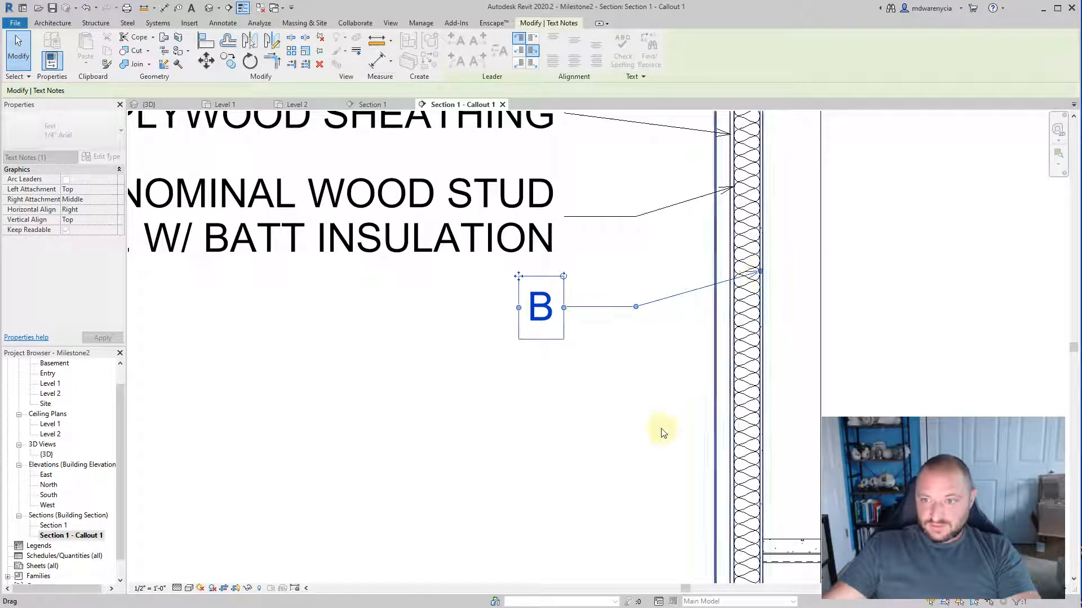
Step: Leave the text of the "B" note and open the MEMBRANE/MOISTURE BARRIER note for editing
left_click(535, 355)
scroll(478, 450, "up", 4)
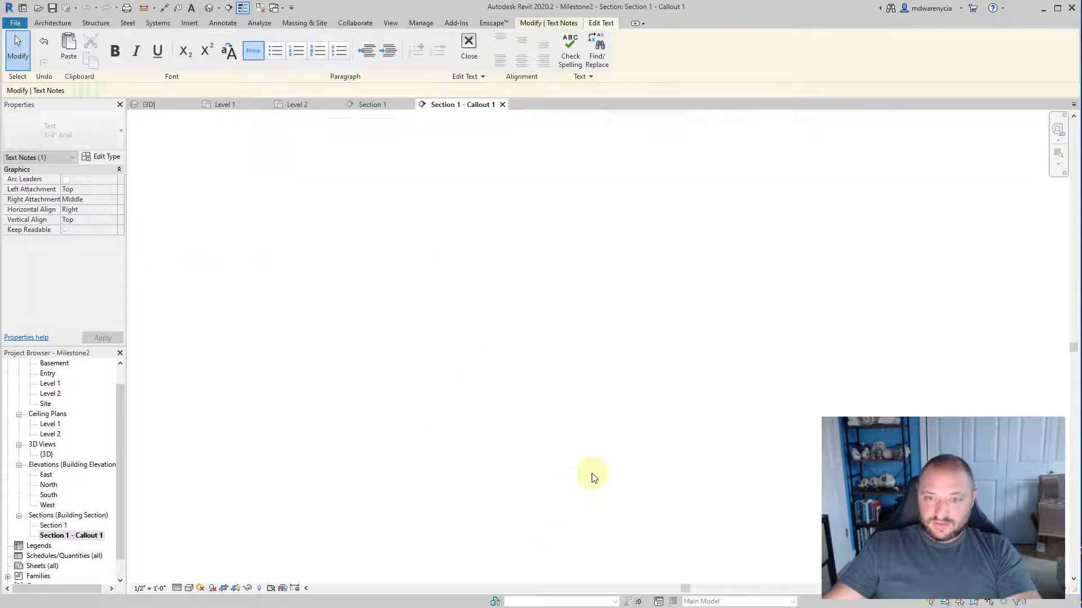
scroll(591, 471, "down", 6)
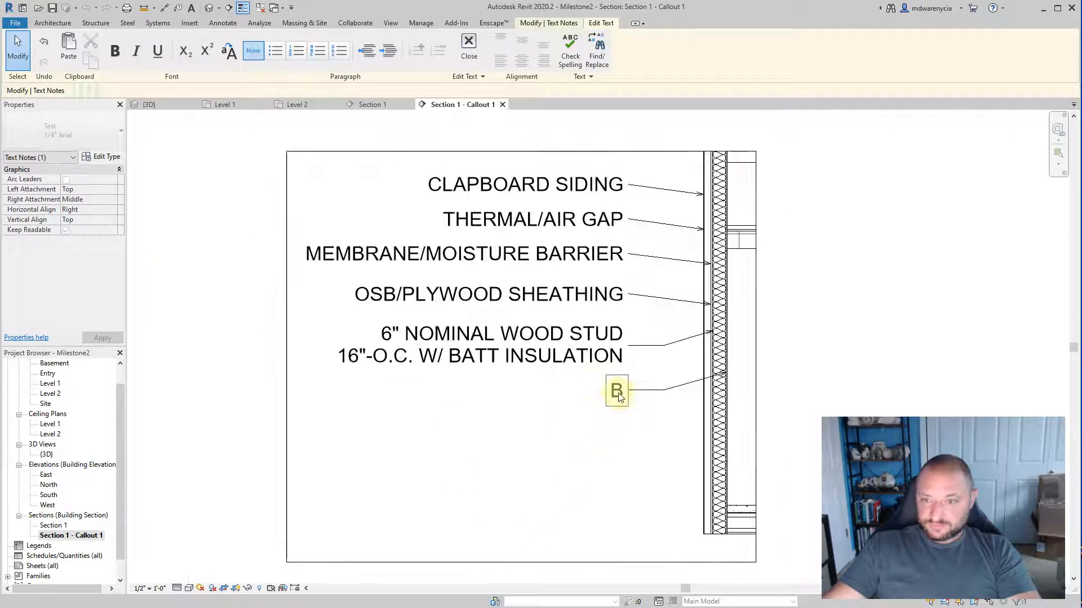
double_click(501, 254)
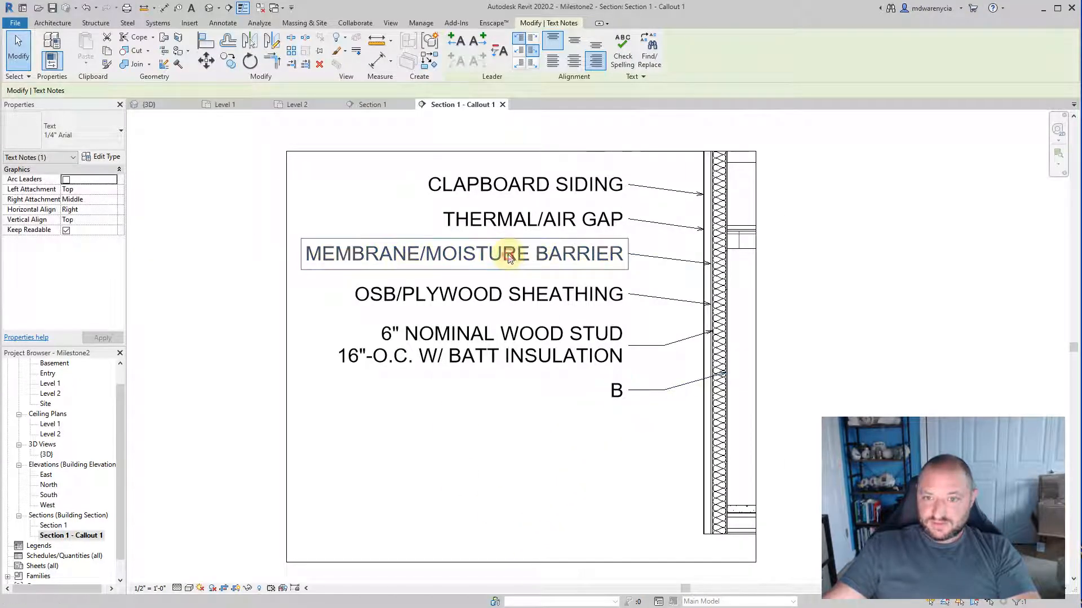